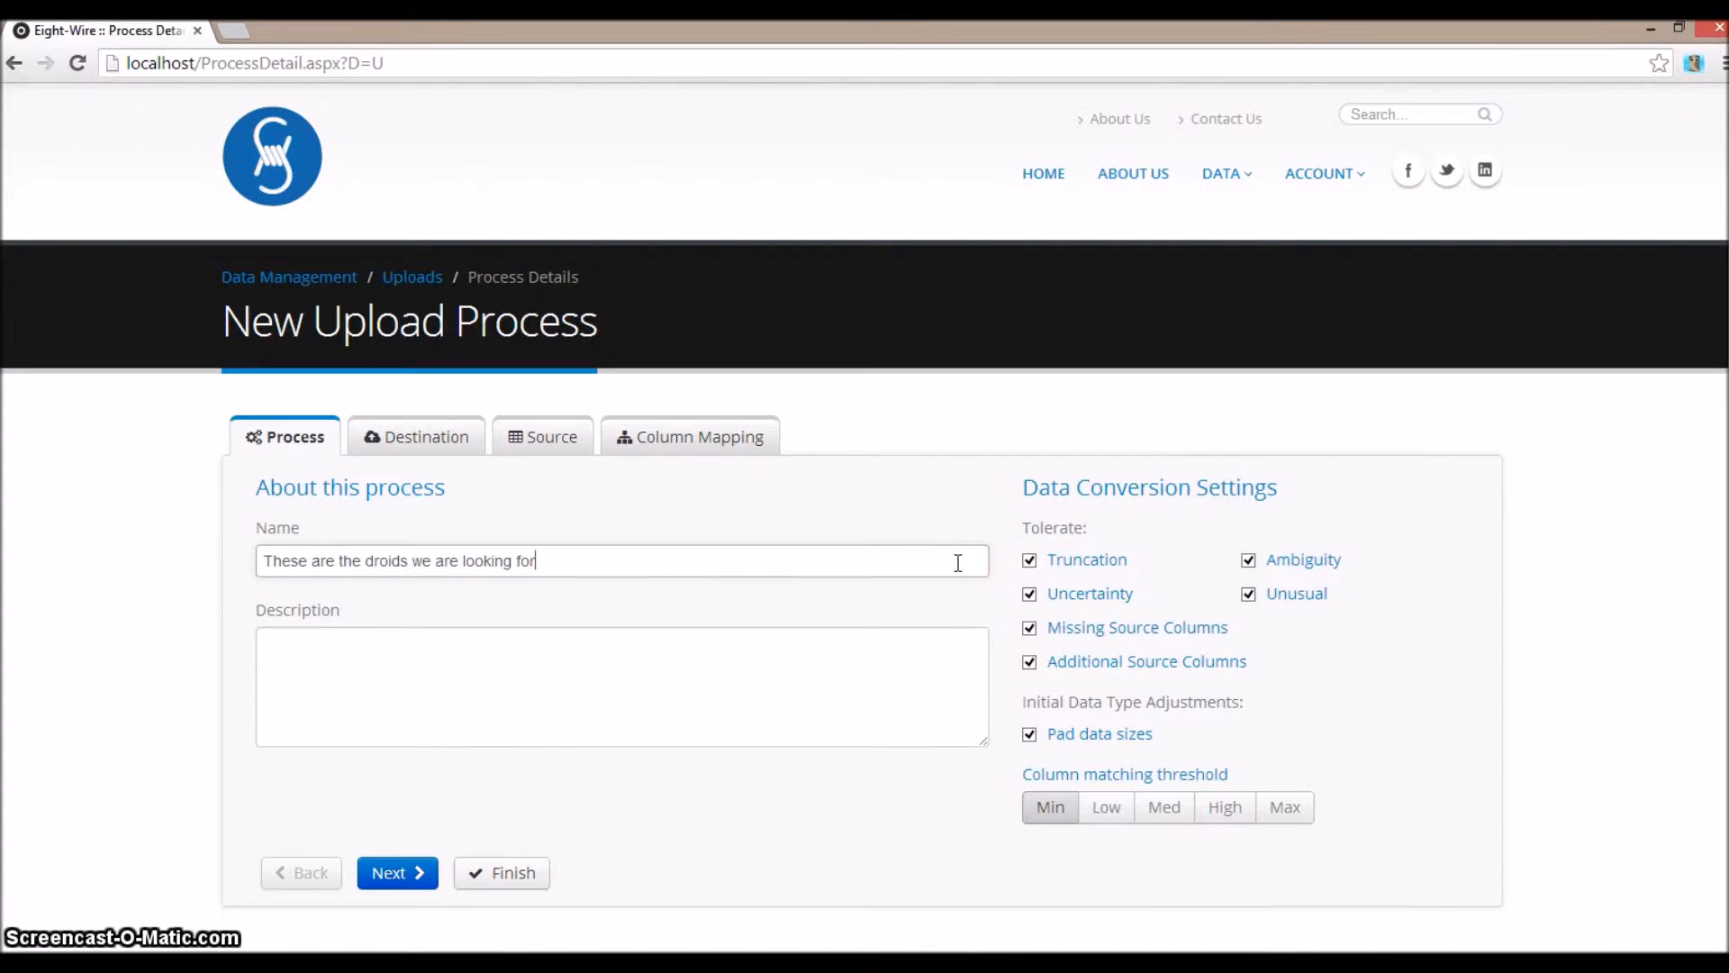
- Set the upload process's column matching threshold to Med and continue to the destination settings
{"action": "mouse_move", "coordinate": [1071, 566]}
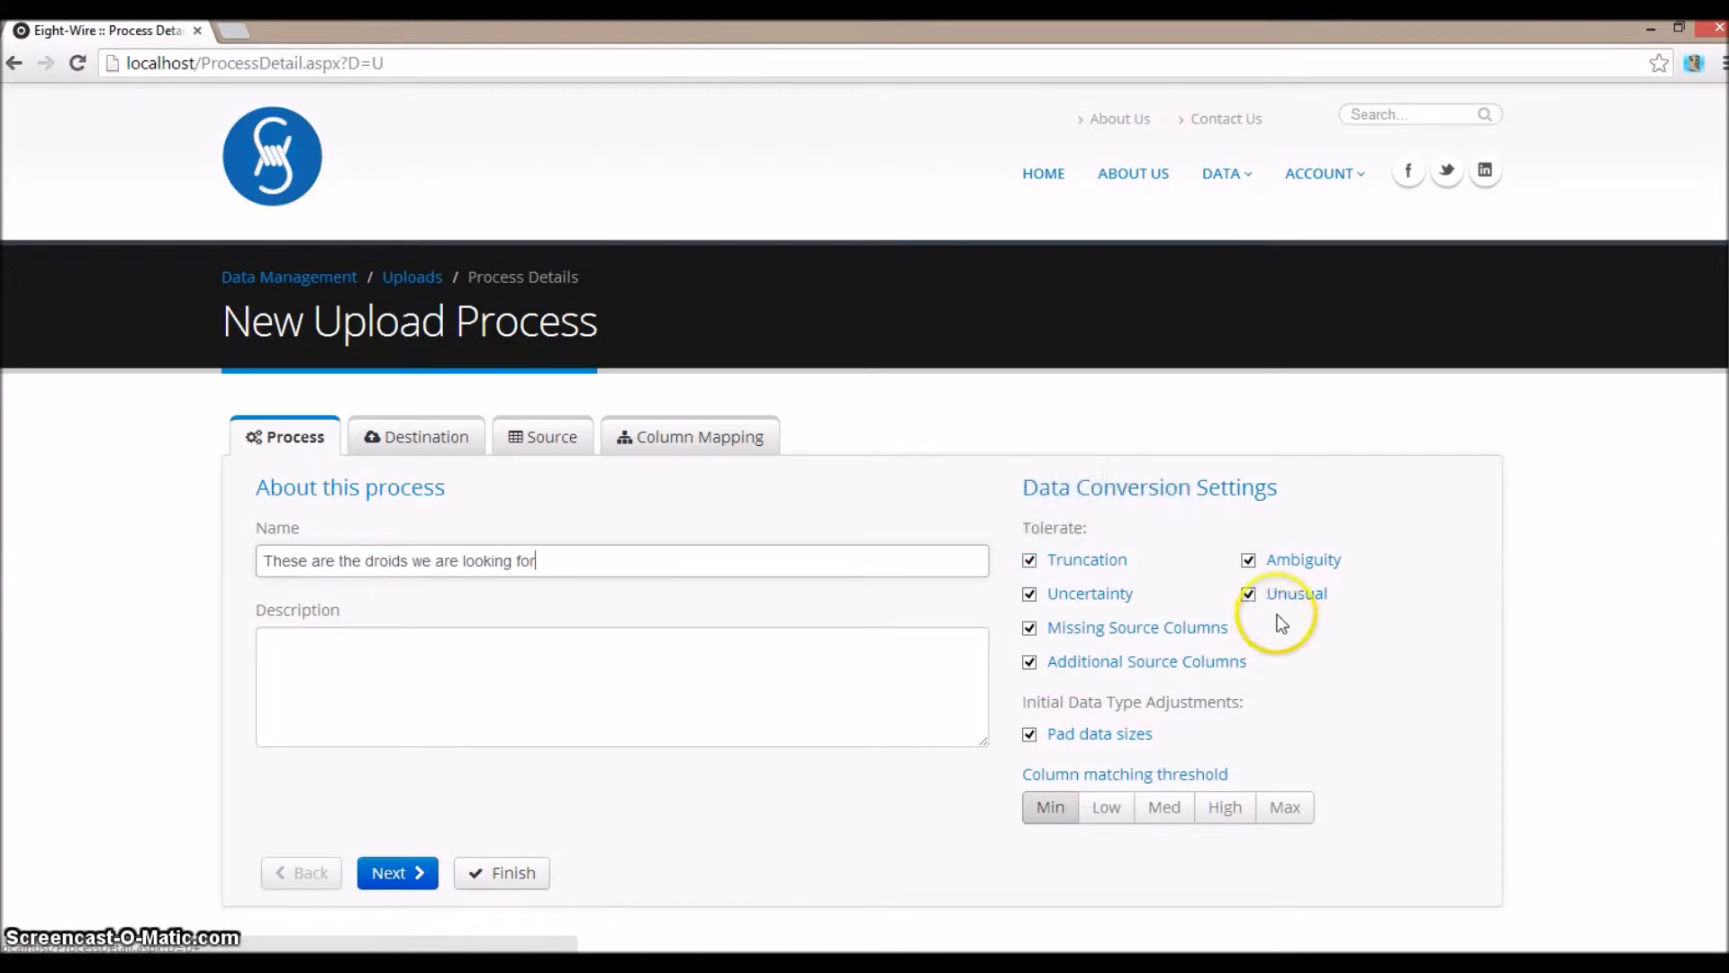
{"action": "mouse_move", "coordinate": [1284, 606]}
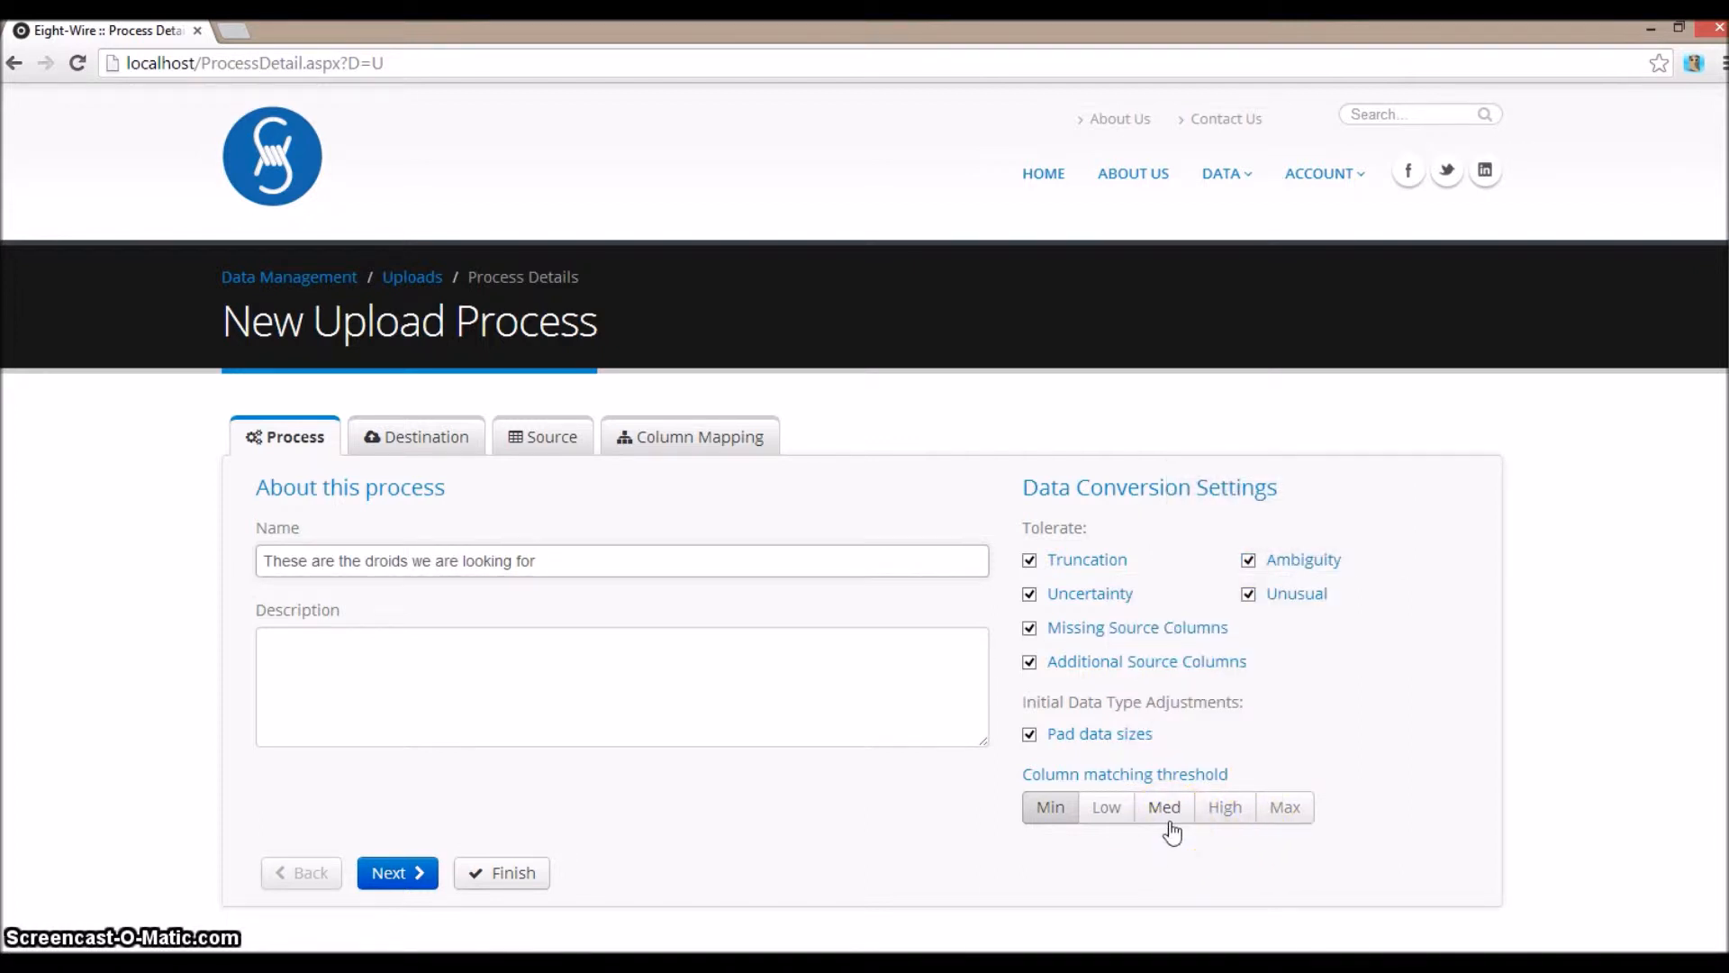
{"action": "left_click", "coordinate": [1164, 808]}
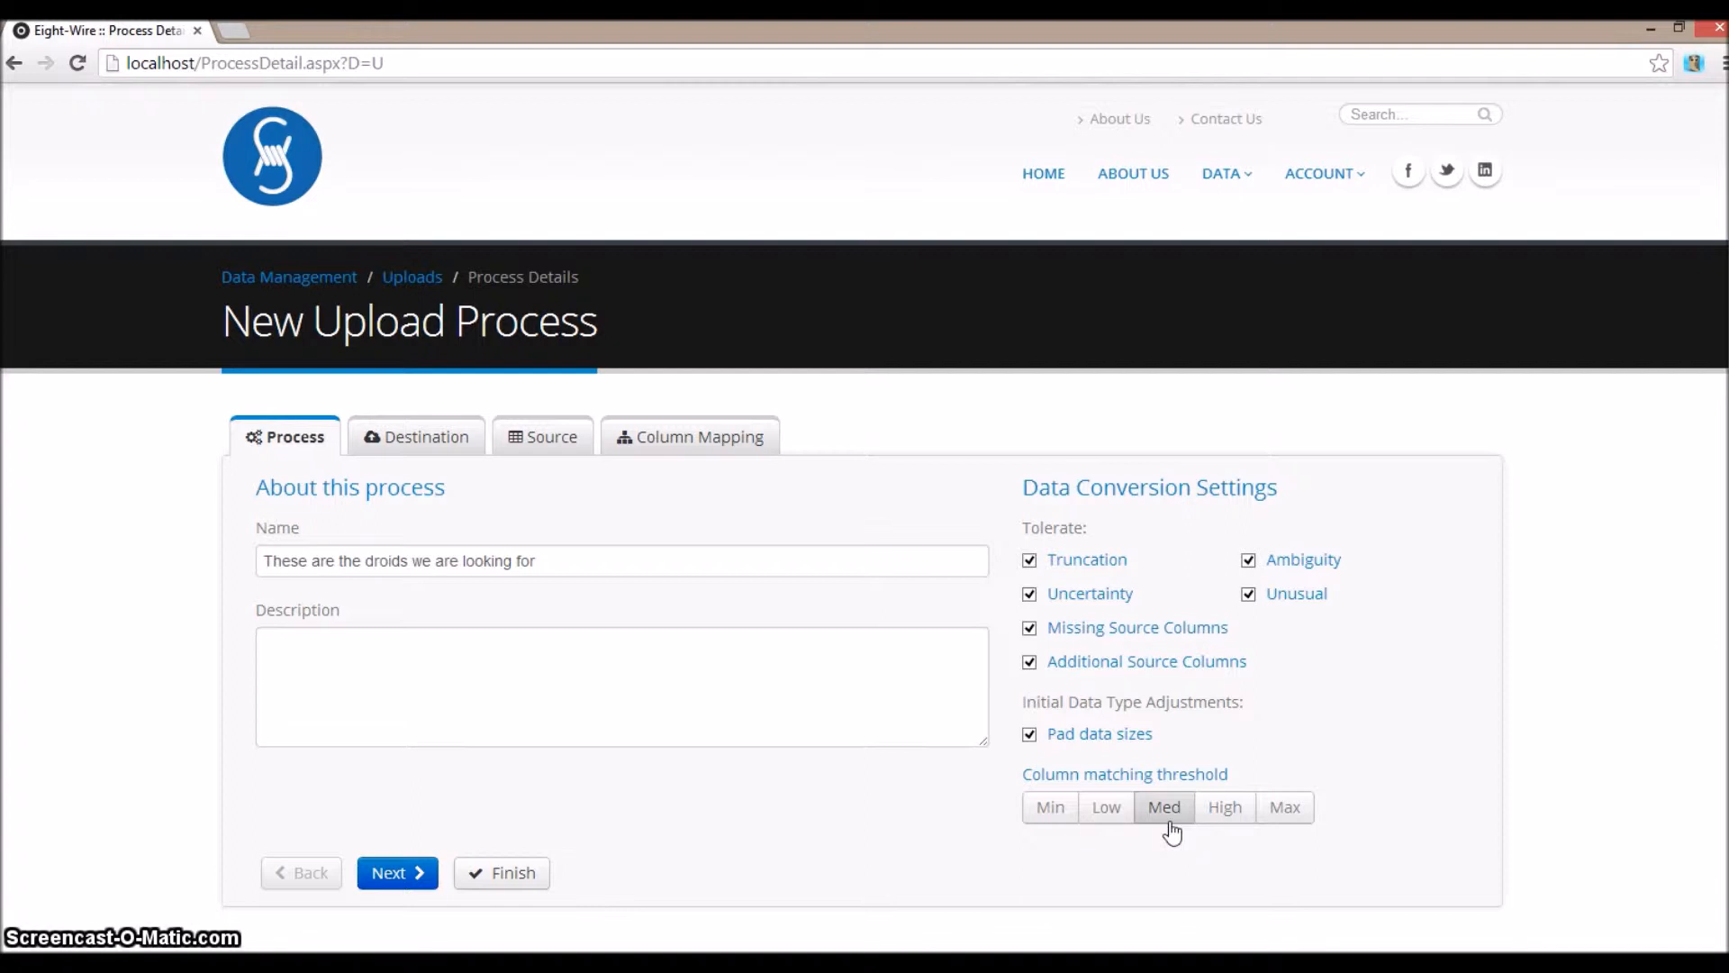
{"action": "left_click", "coordinate": [398, 873]}
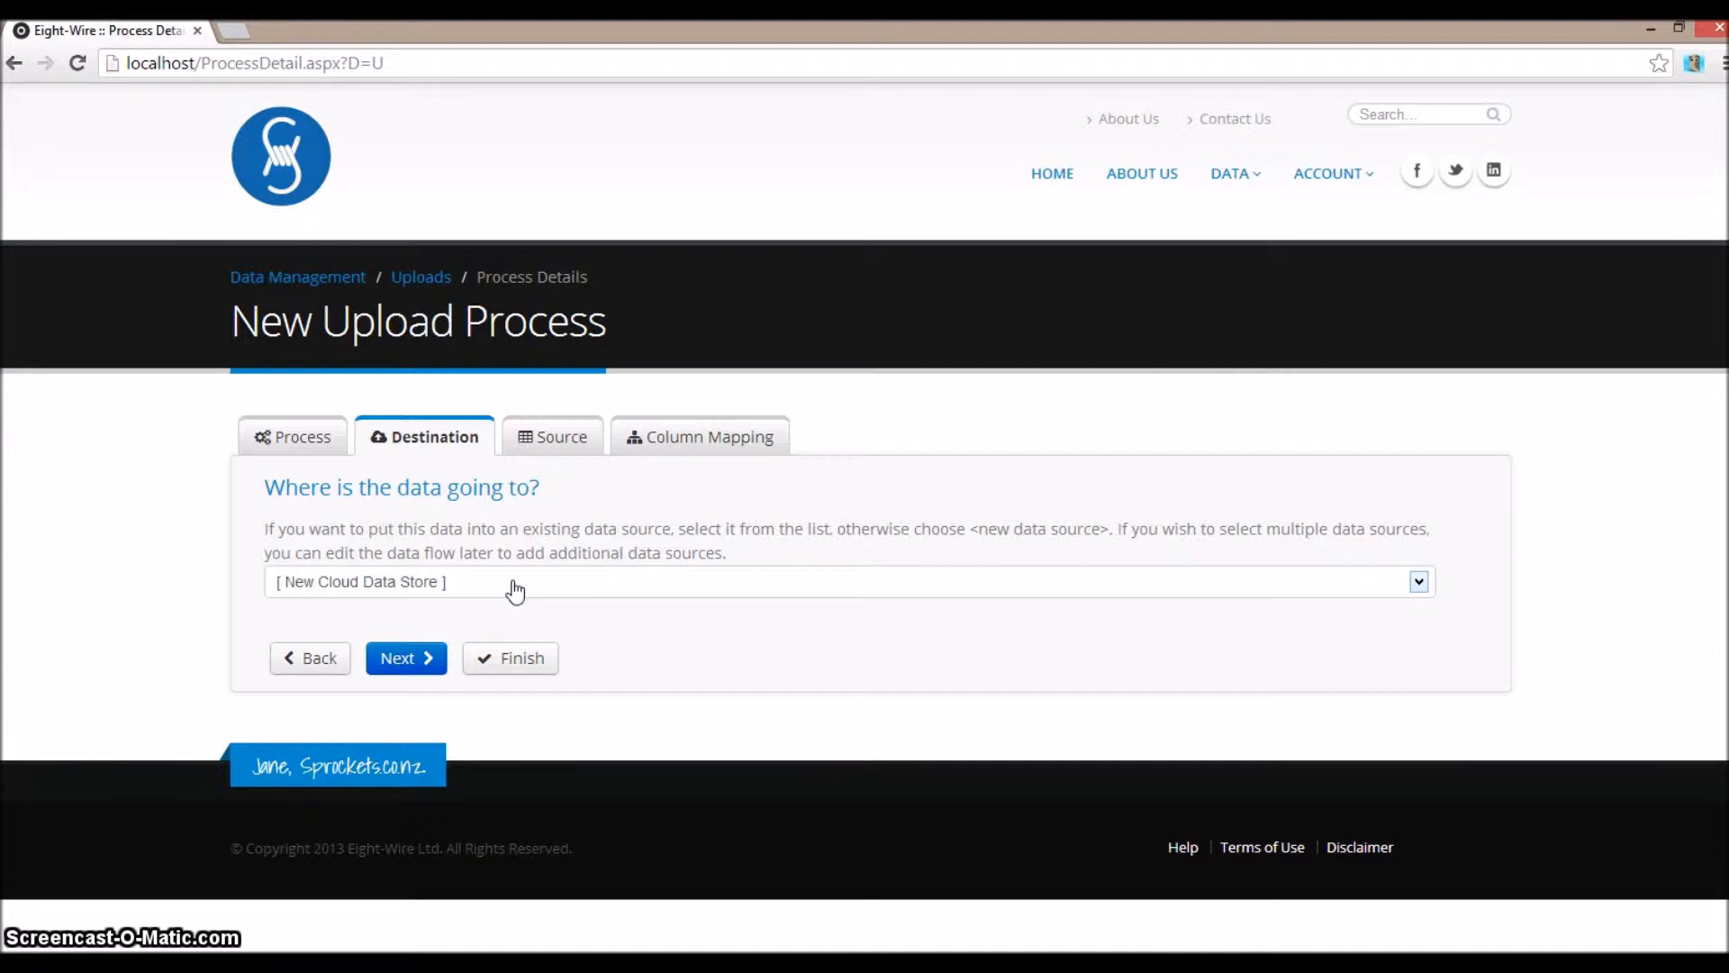
- Accept a new cloud data store as the upload destination and set the source file's sub-format to Excel
{"action": "left_click", "coordinate": [401, 659]}
{"action": "left_click", "coordinate": [1259, 567]}
{"action": "left_click", "coordinate": [1240, 604]}
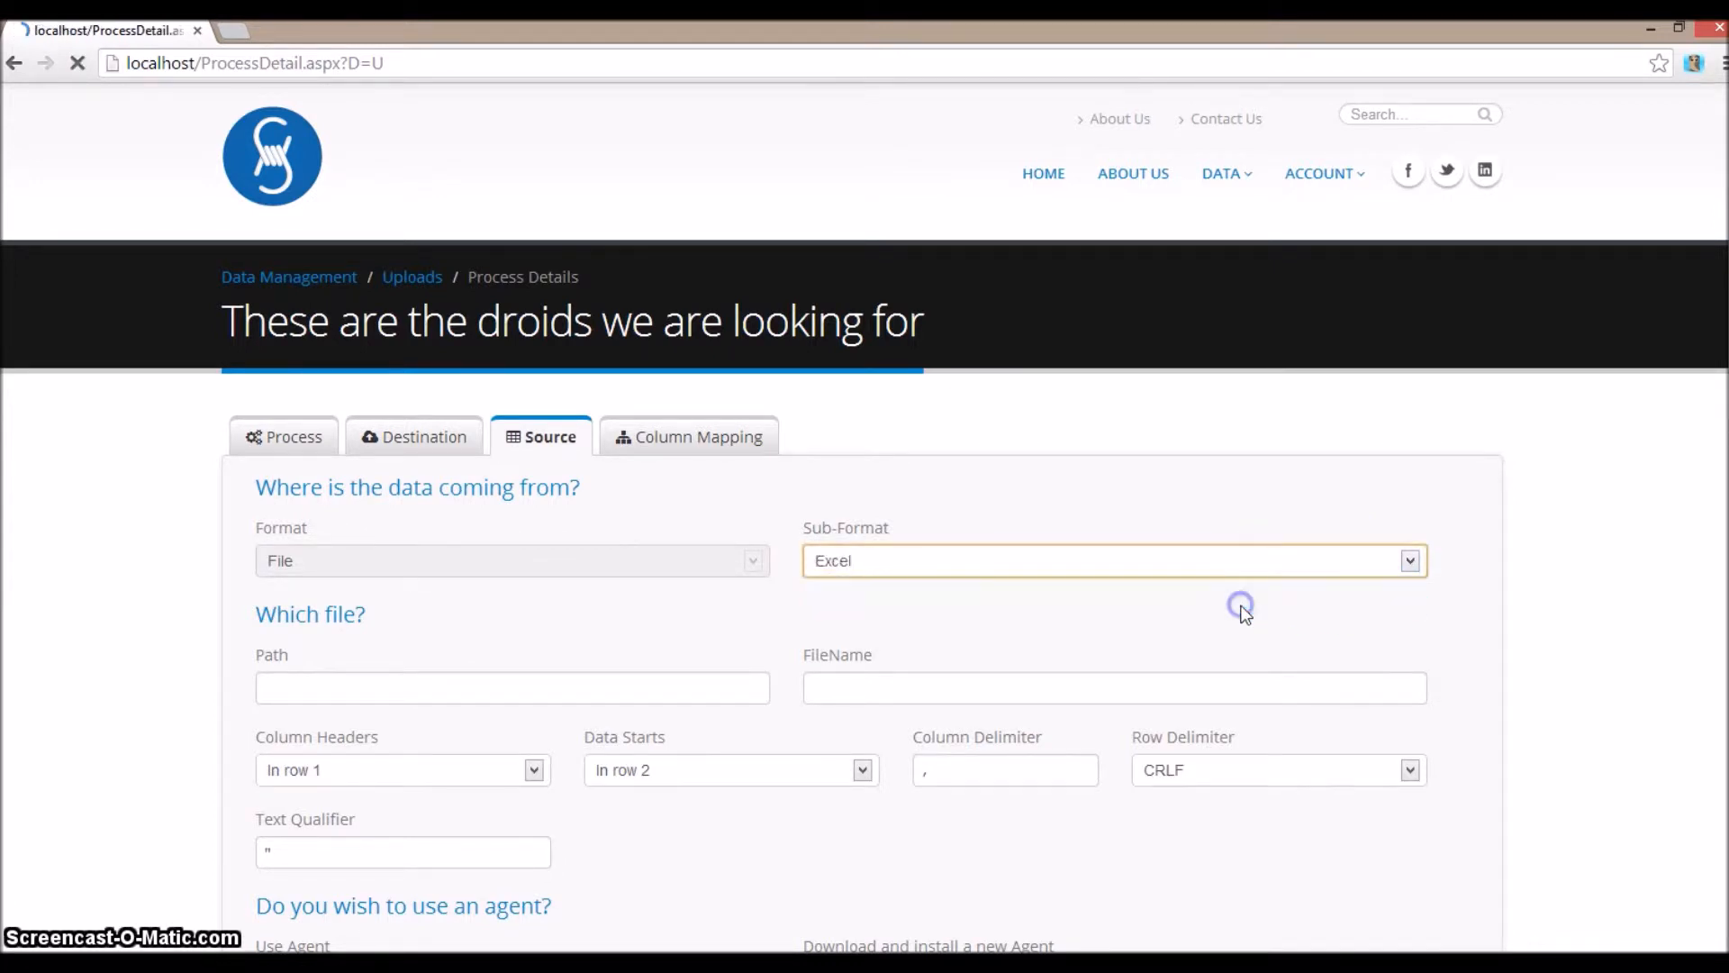
- Set the source path to C:\Temp\Data\Source and the file name to "These are the droids we are looking for.xlsx"
{"action": "left_click", "coordinate": [459, 687]}
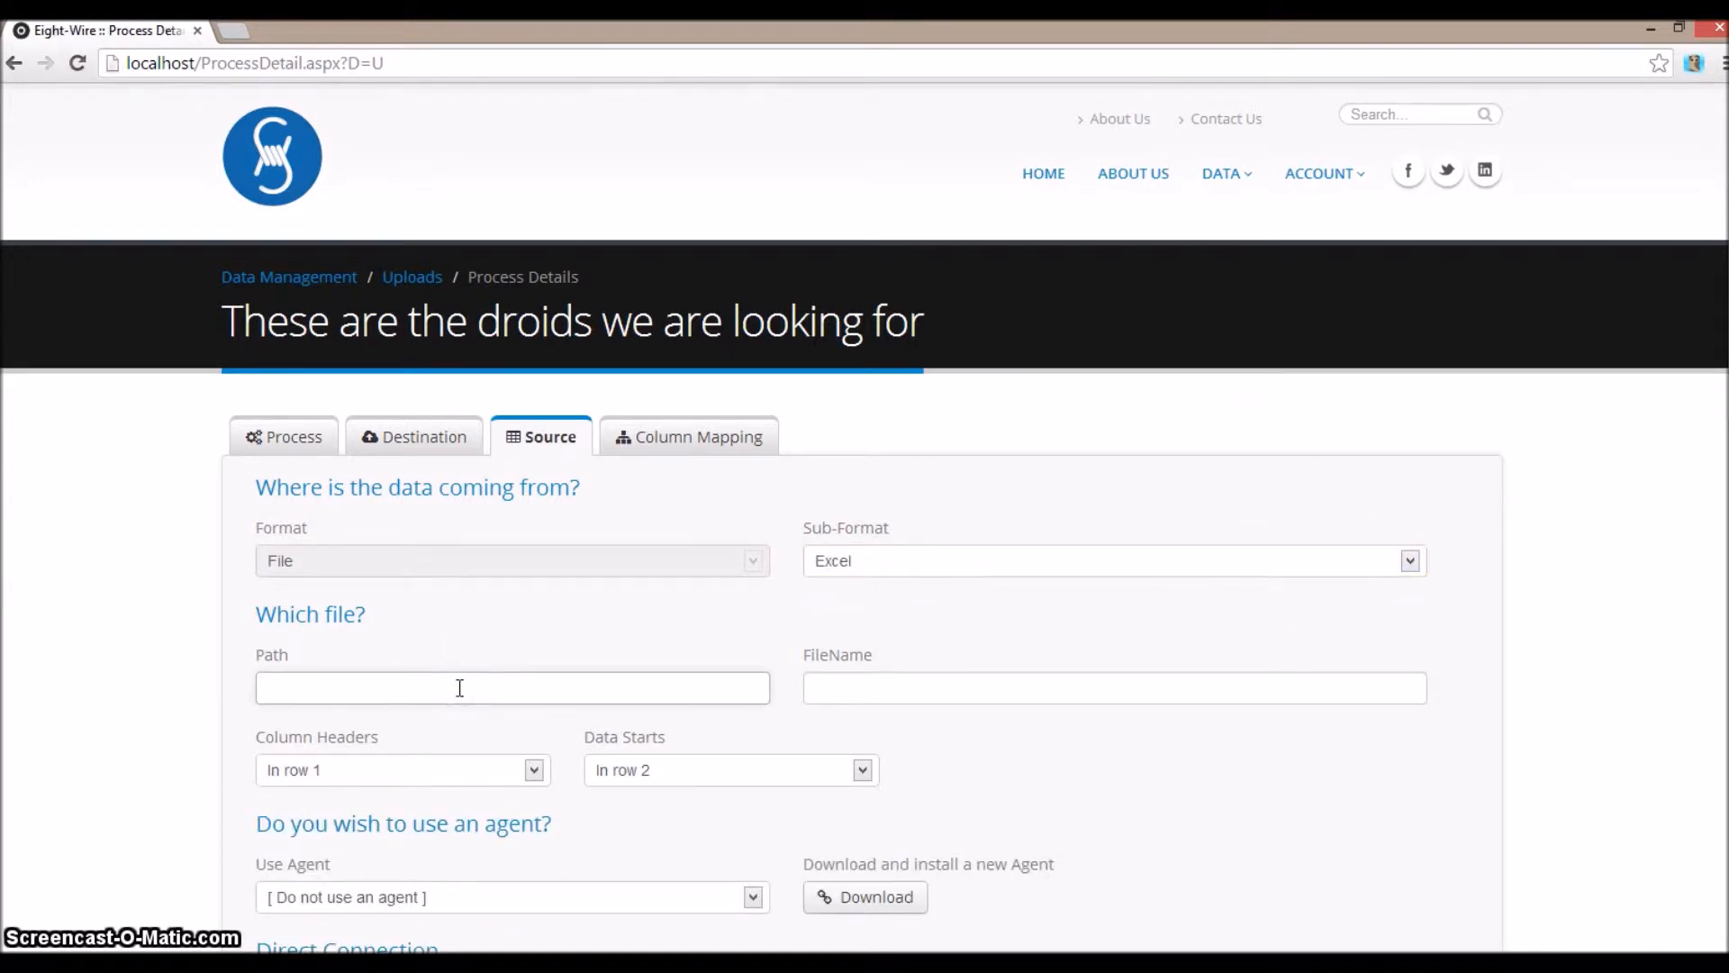
{"action": "type", "text": "C"}
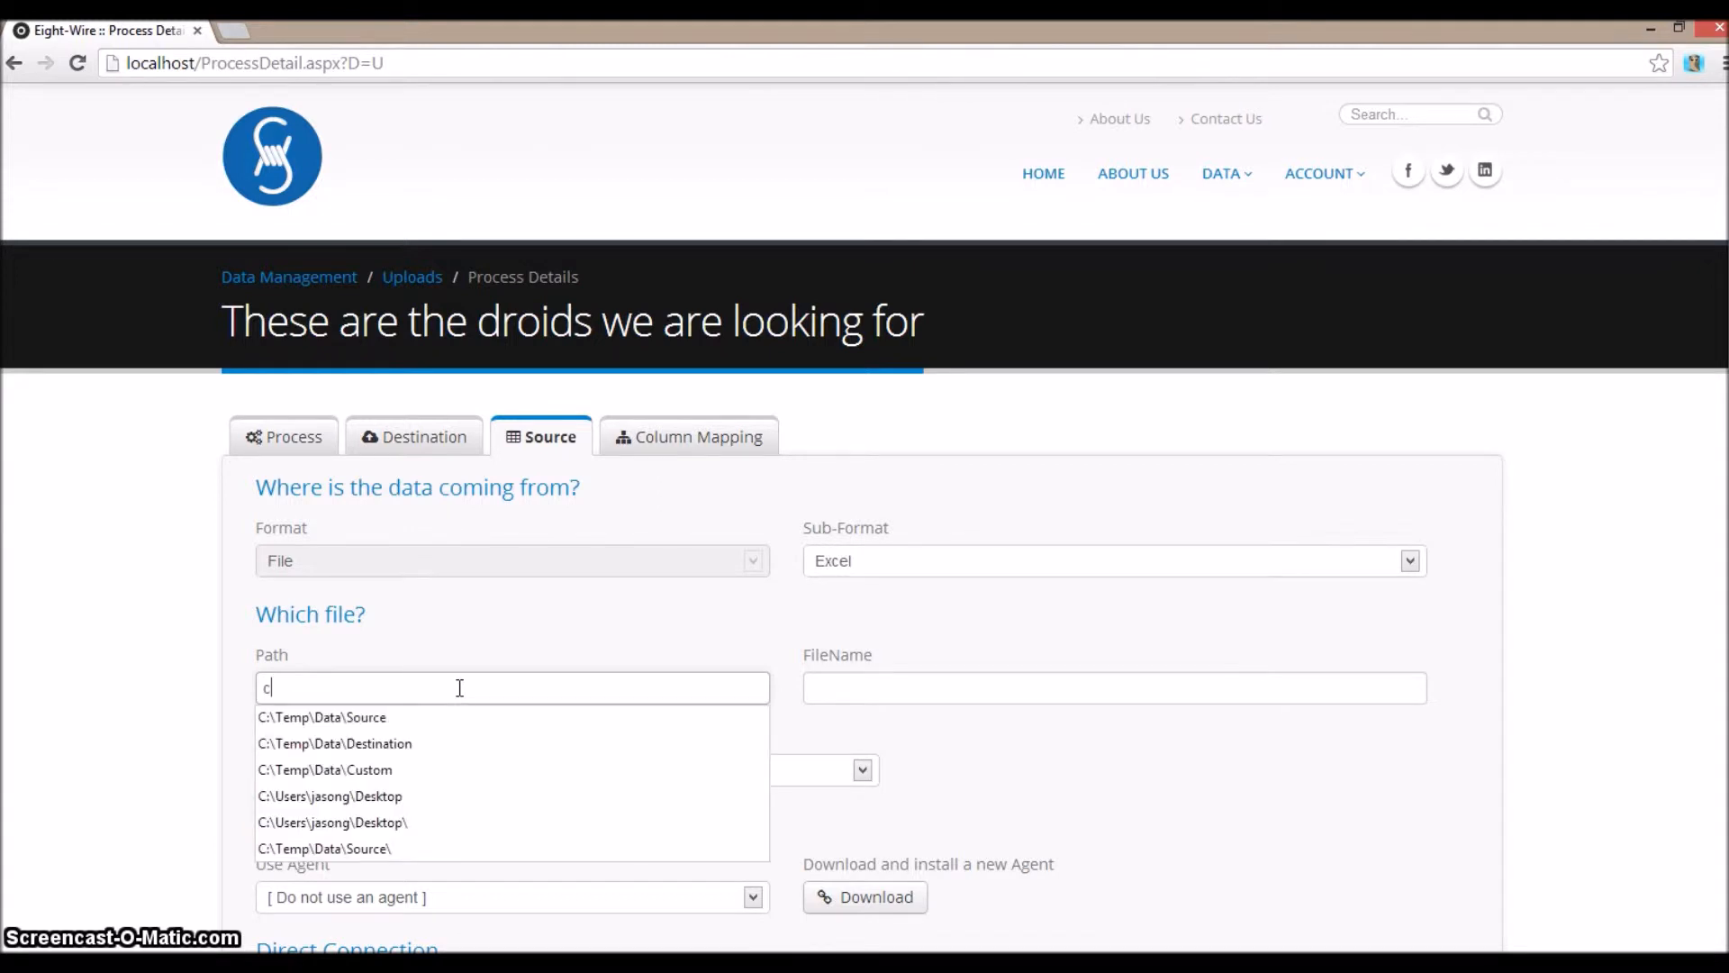
{"action": "left_click", "coordinate": [407, 726]}
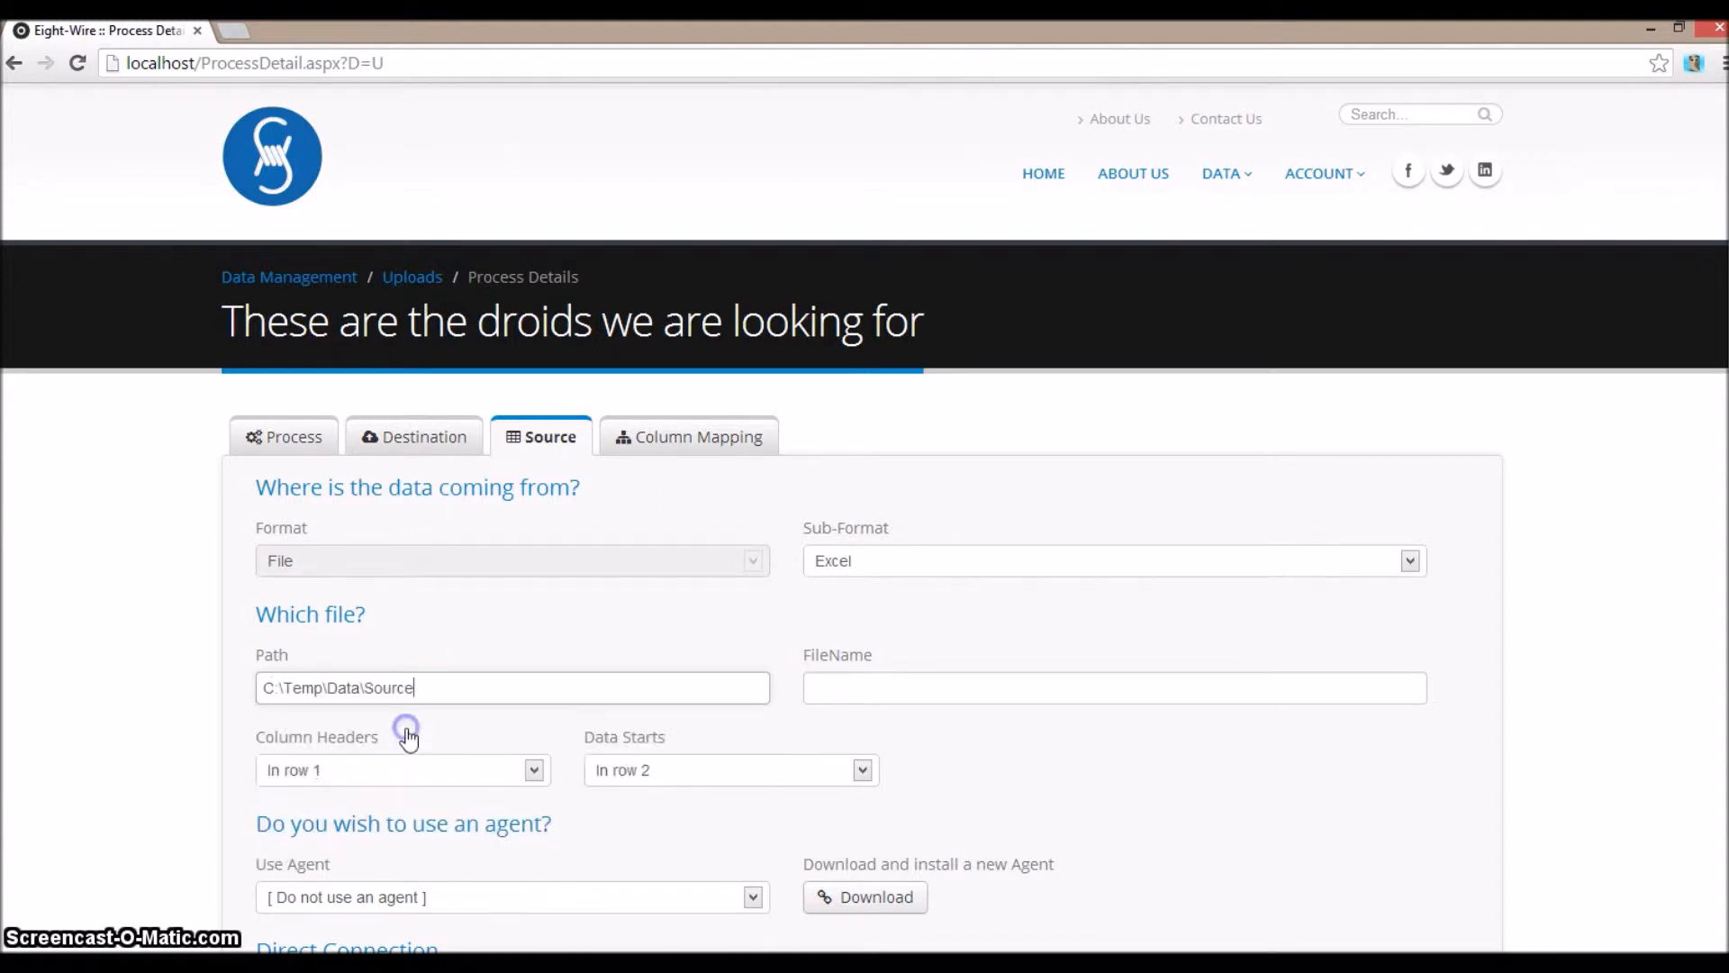
{"action": "left_click", "coordinate": [897, 685]}
{"action": "type", "text": "T"}
{"action": "left_click", "coordinate": [899, 718]}
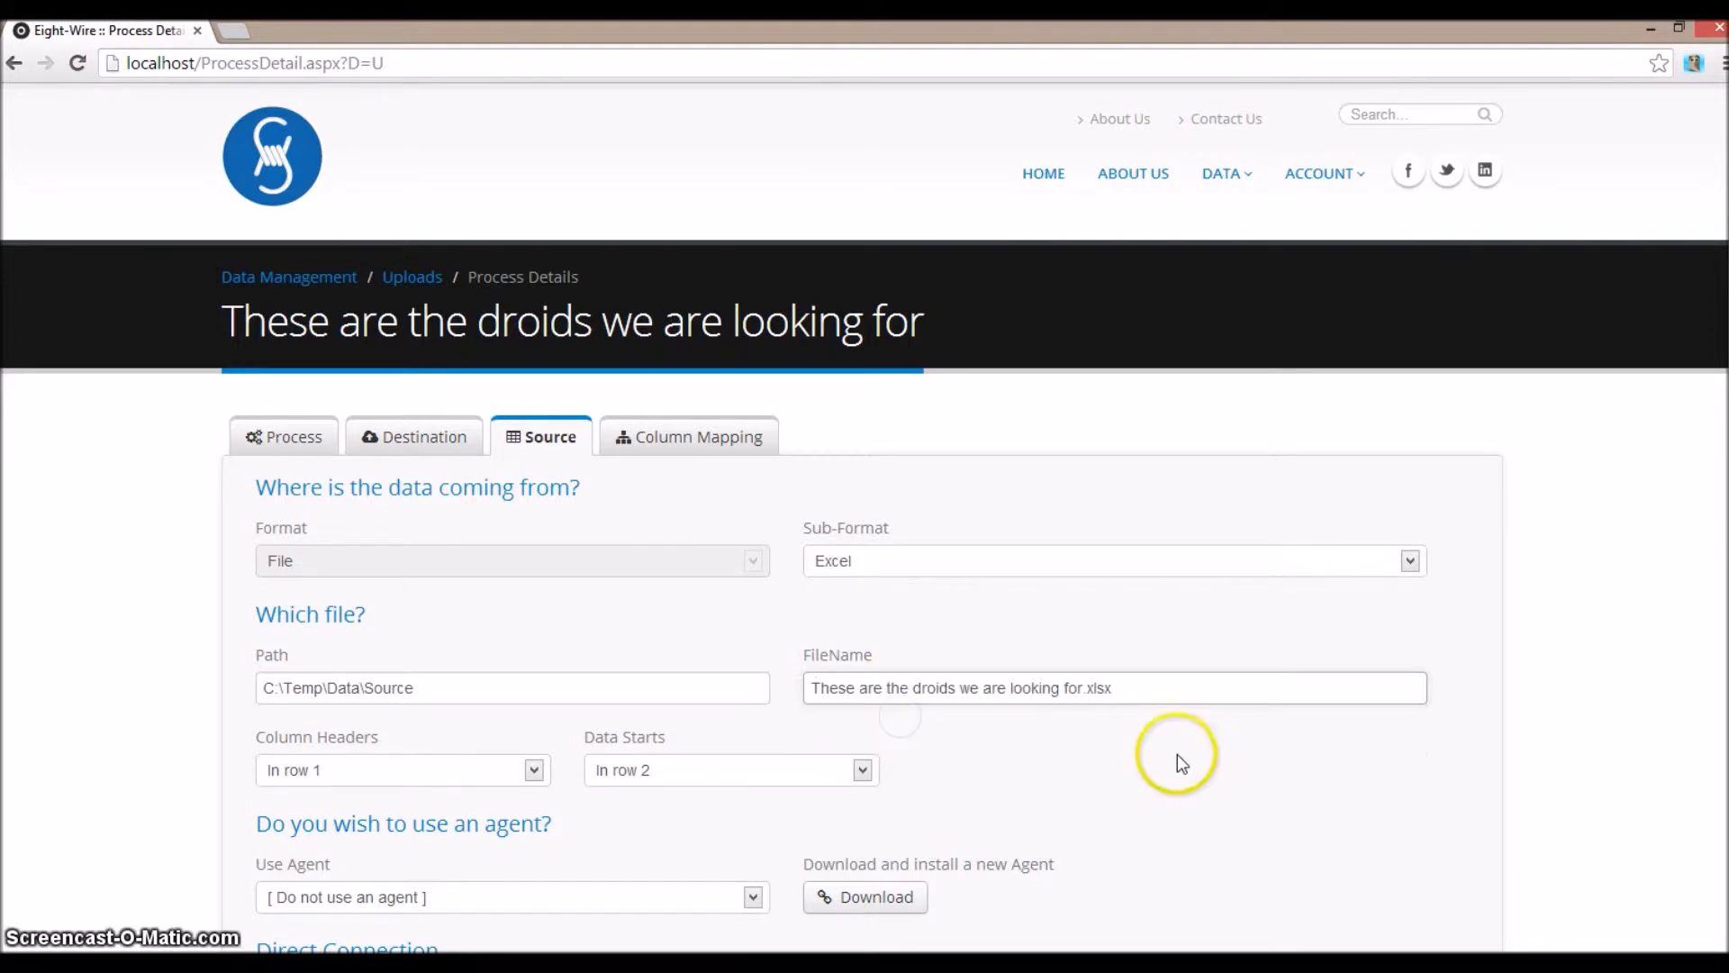
- Assign Agent 46 on SEMICONDUCTOR to the upload source and continue to the data sample upload
{"action": "scroll", "coordinate": [1178, 759], "scroll_direction": "down", "scroll_amount": 3}
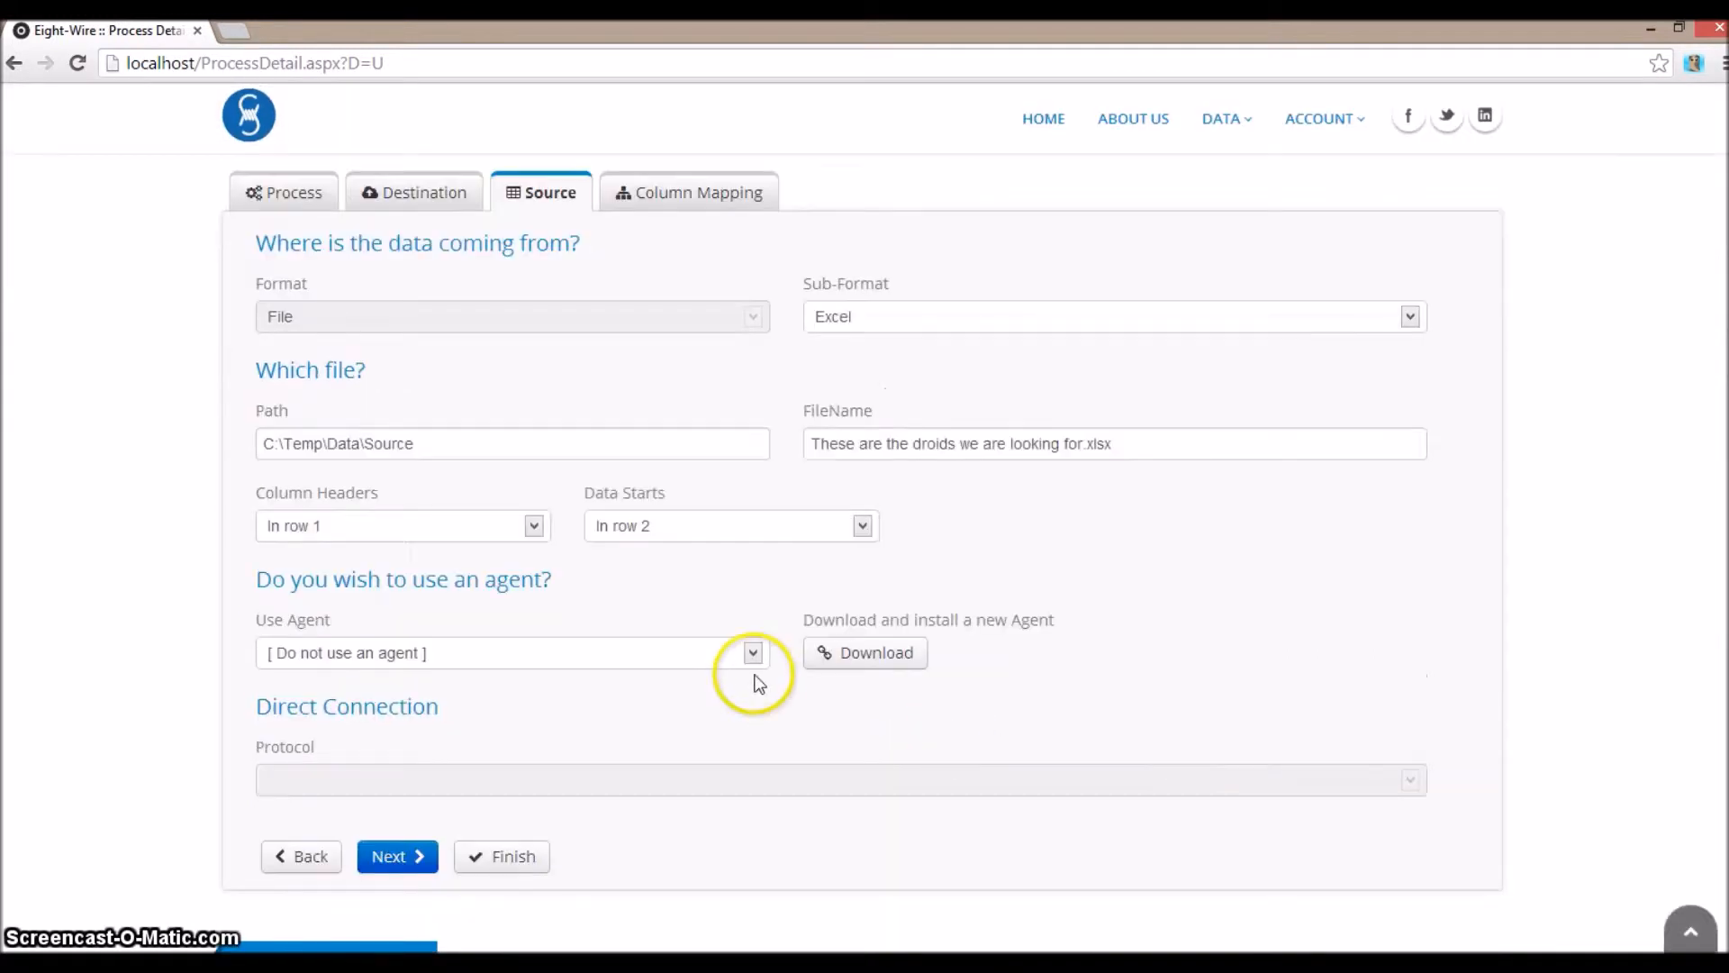
{"action": "left_click", "coordinate": [759, 671]}
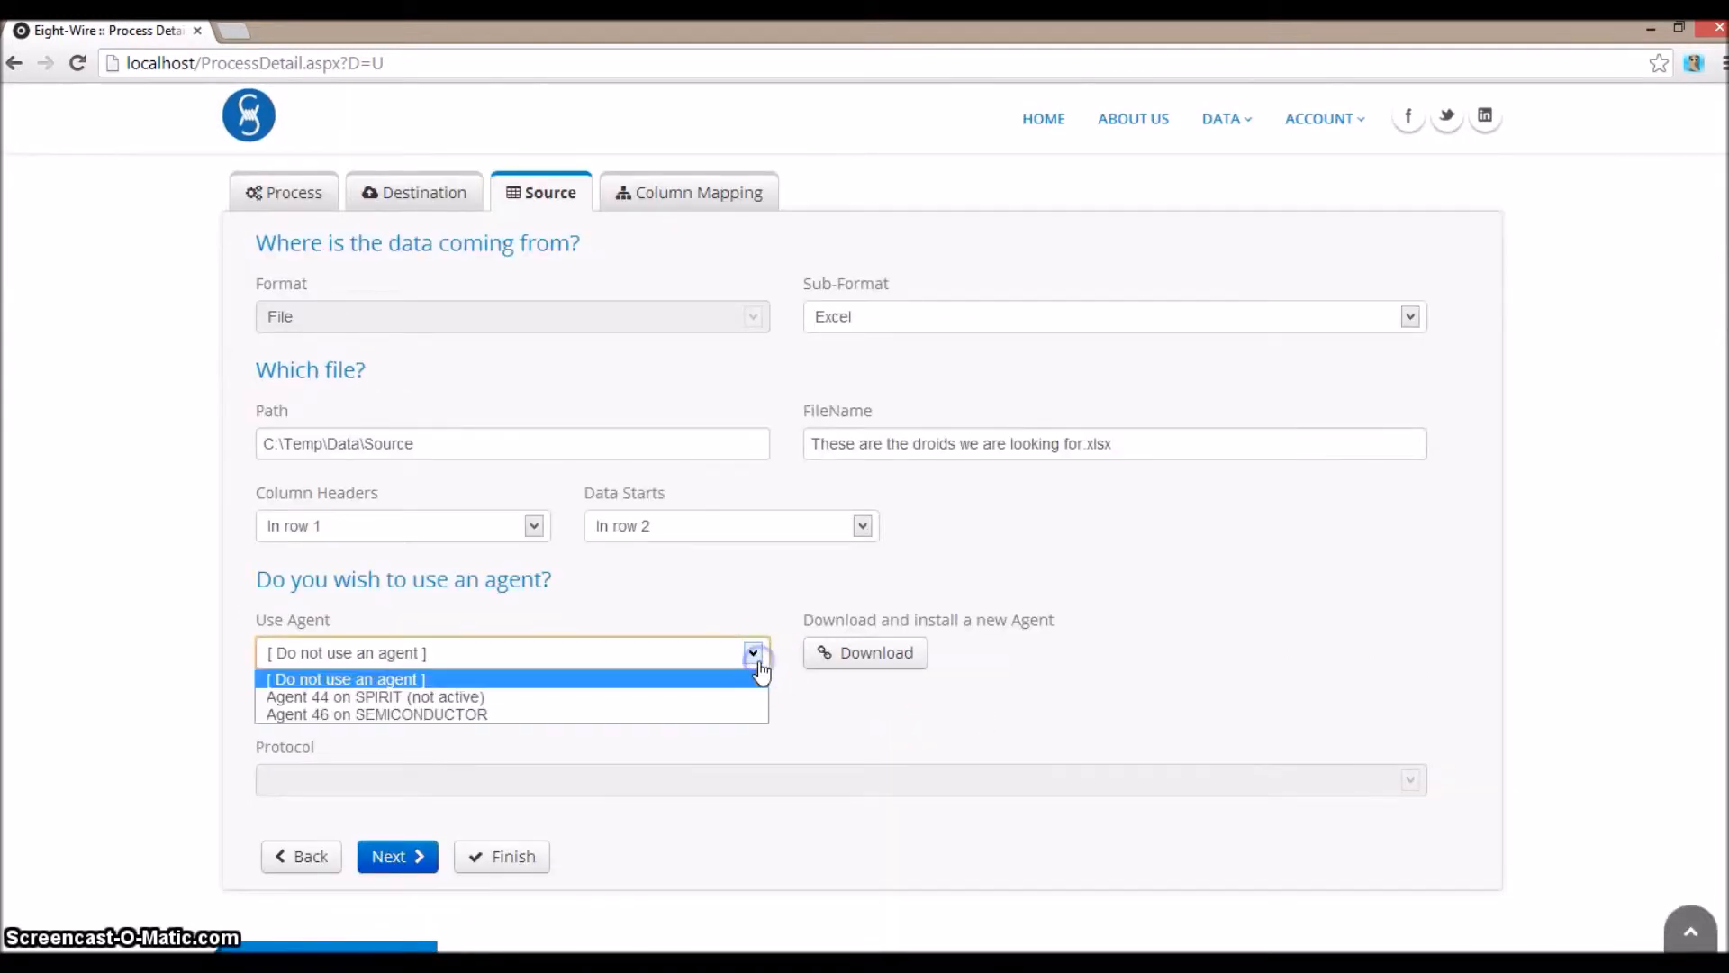
{"action": "left_click", "coordinate": [695, 716]}
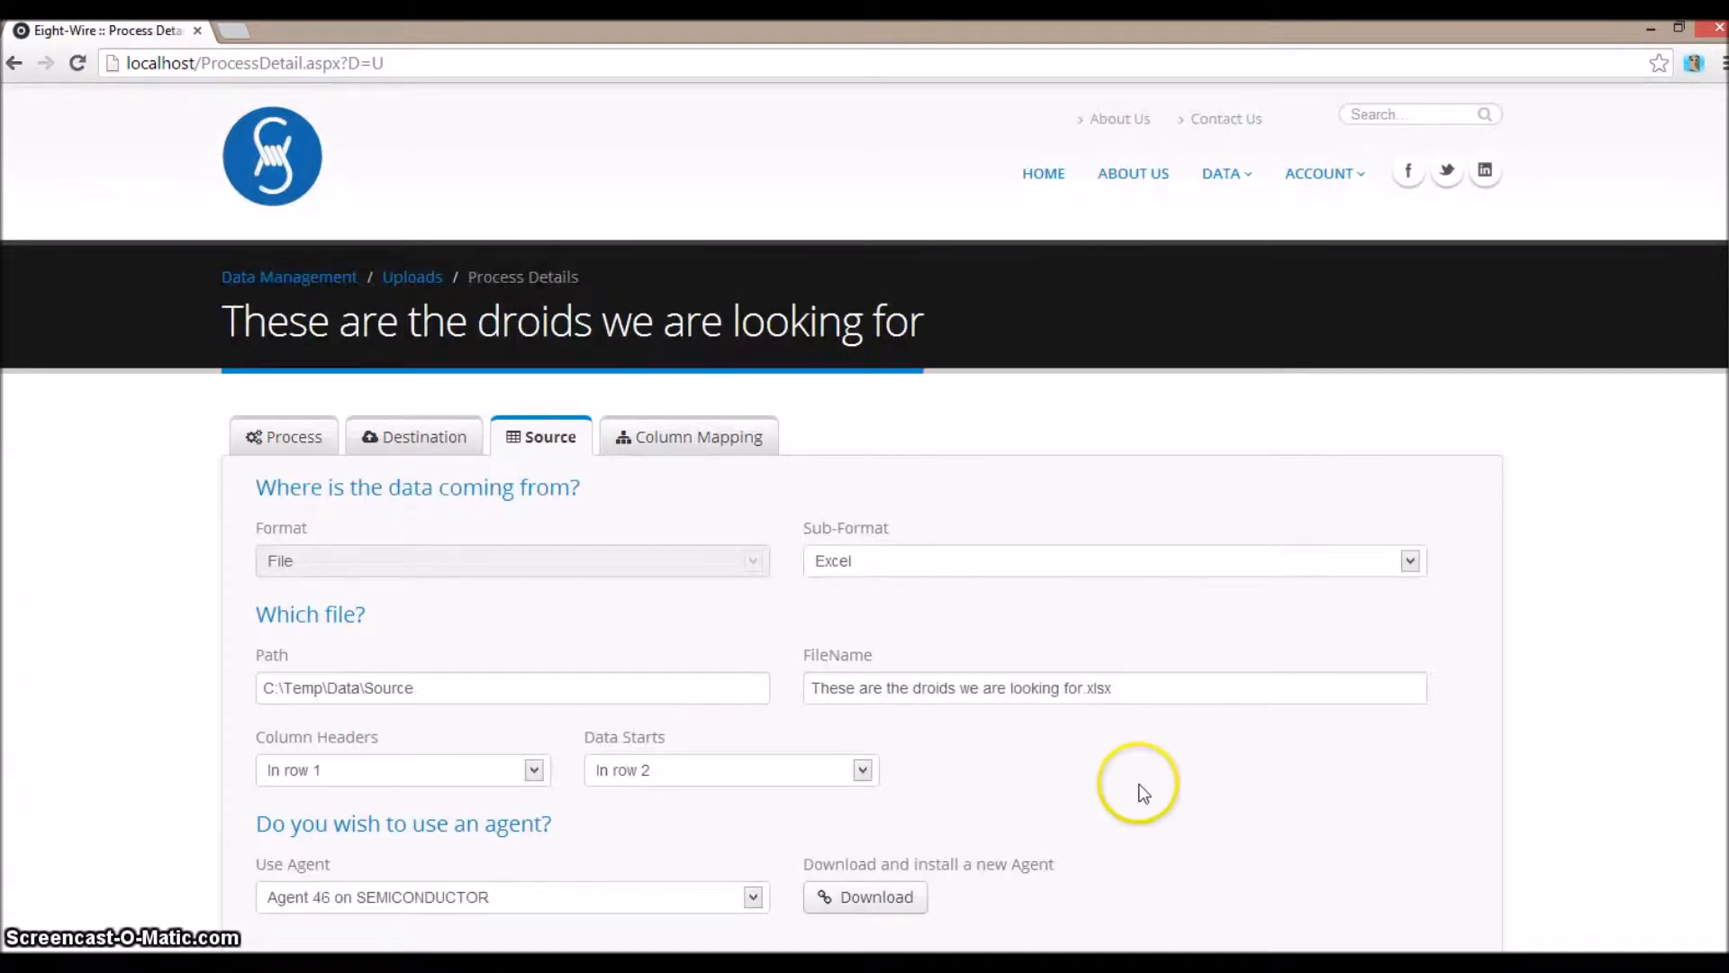
{"action": "scroll", "coordinate": [1142, 790], "scroll_direction": "down", "scroll_amount": 3}
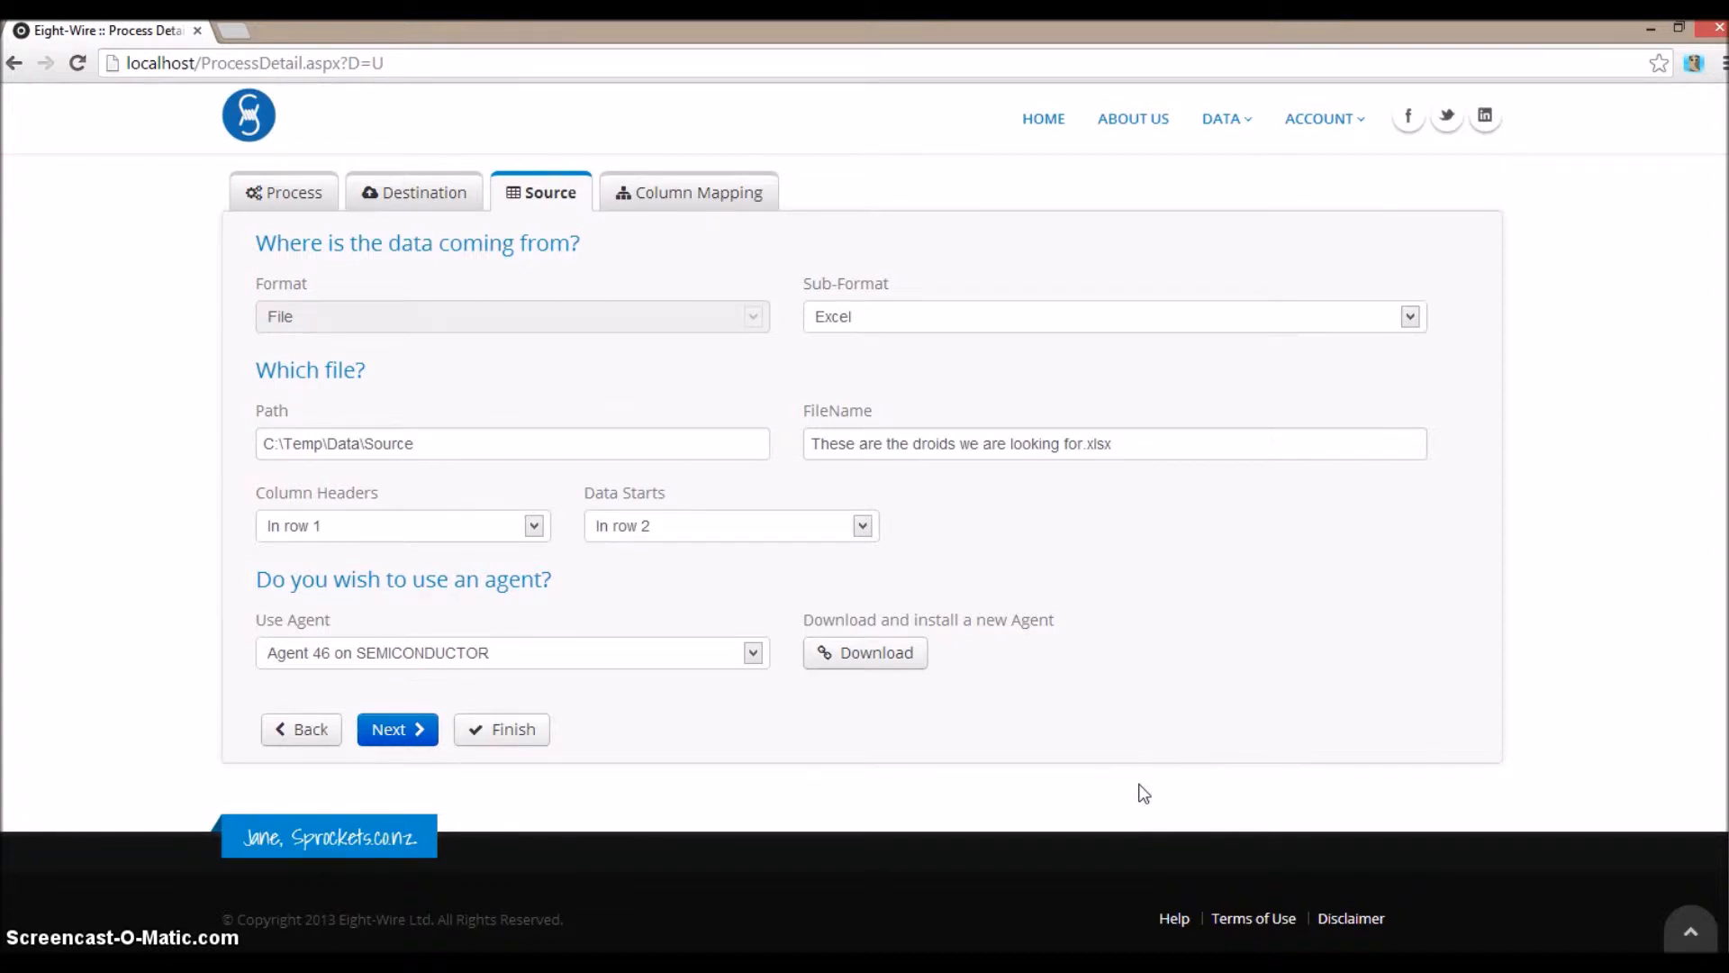
{"action": "left_click", "coordinate": [388, 734]}
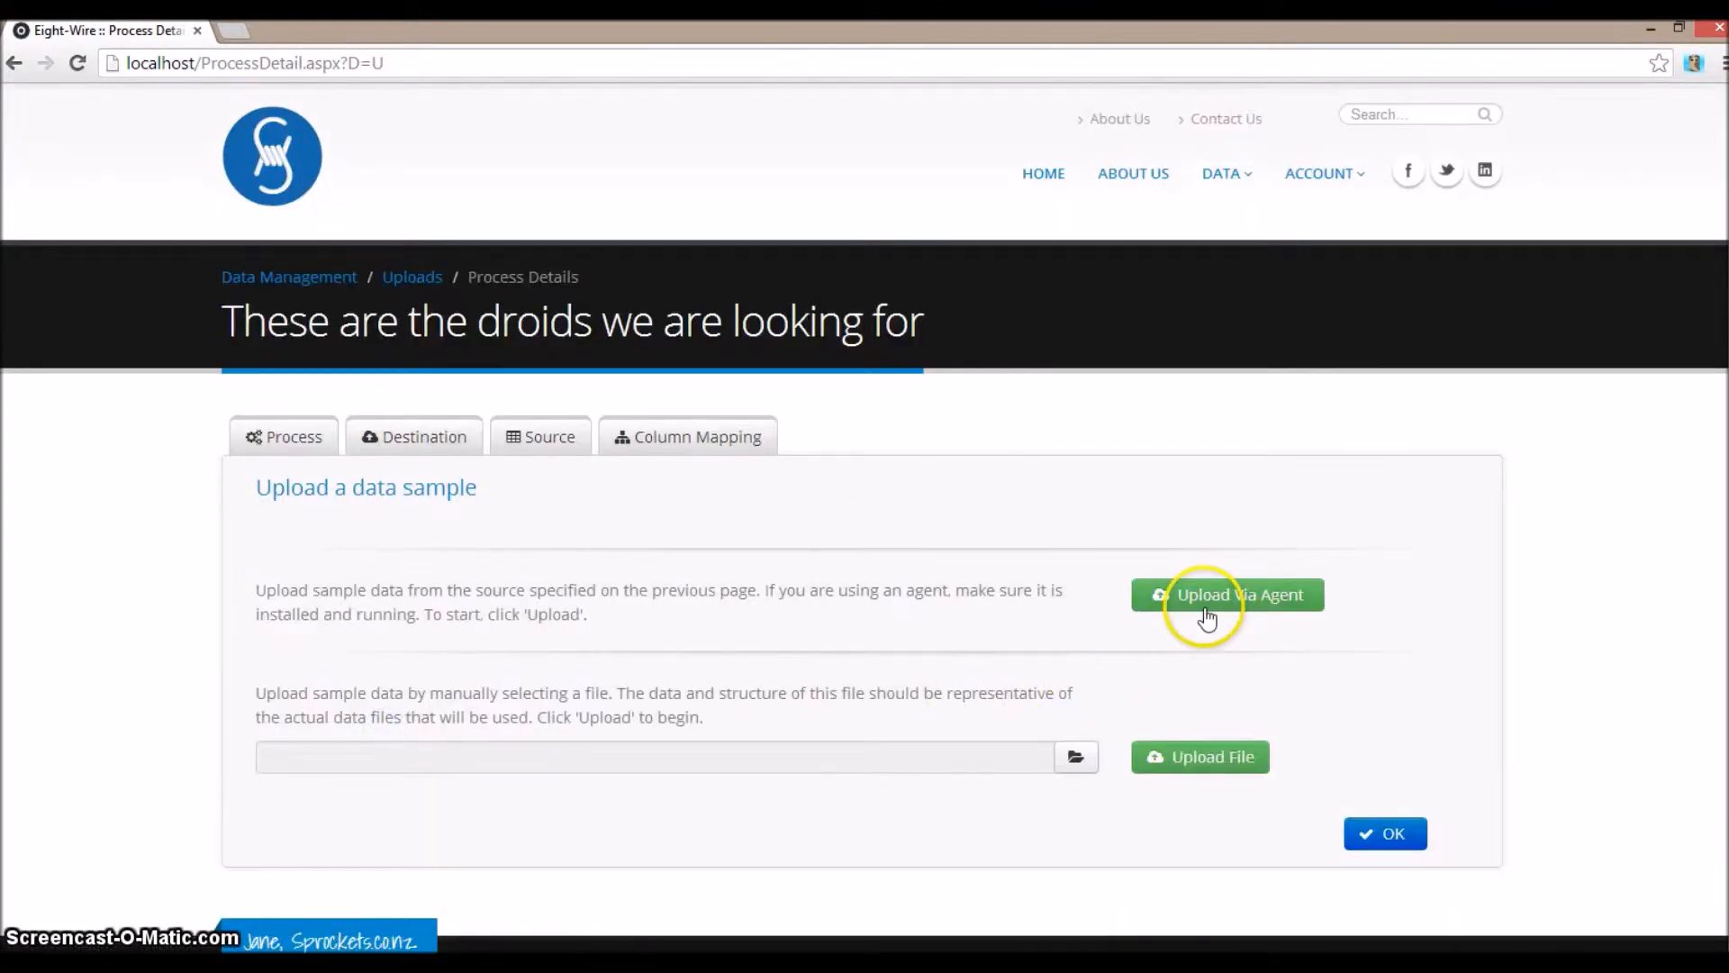
- Upload the sample data via the agent and continue to the column mapping
{"action": "left_click", "coordinate": [1207, 618]}
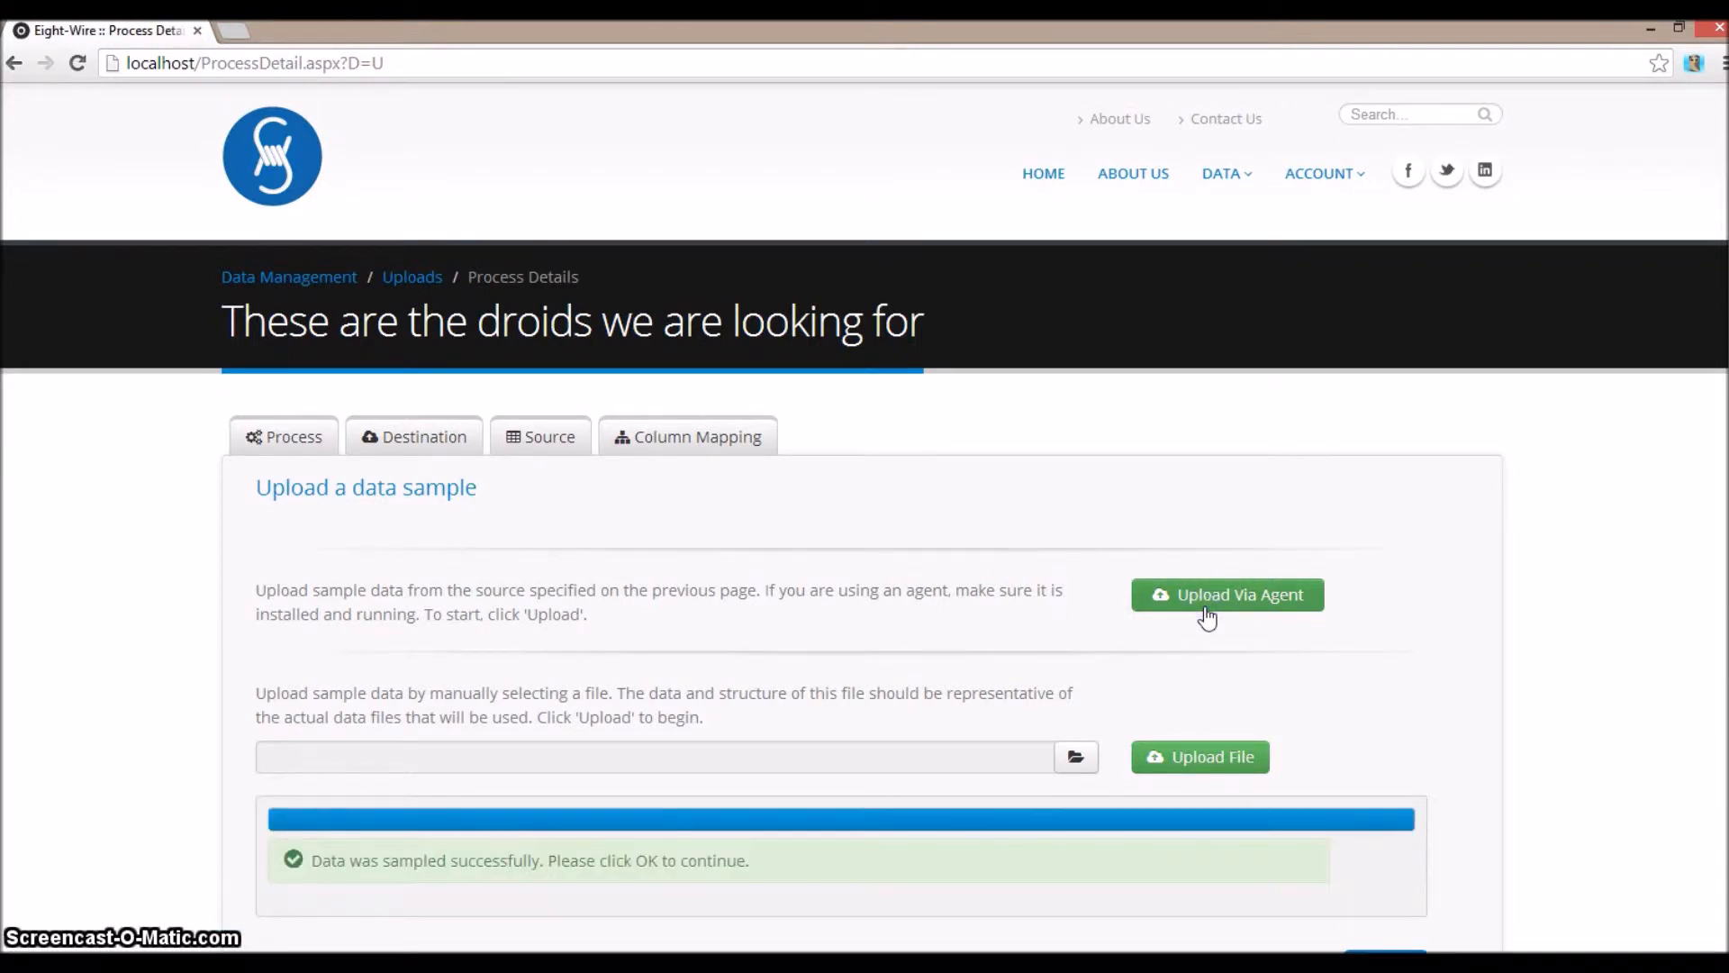
{"action": "scroll", "coordinate": [1023, 644], "scroll_direction": "down", "scroll_amount": 3}
{"action": "left_click", "coordinate": [1412, 847]}
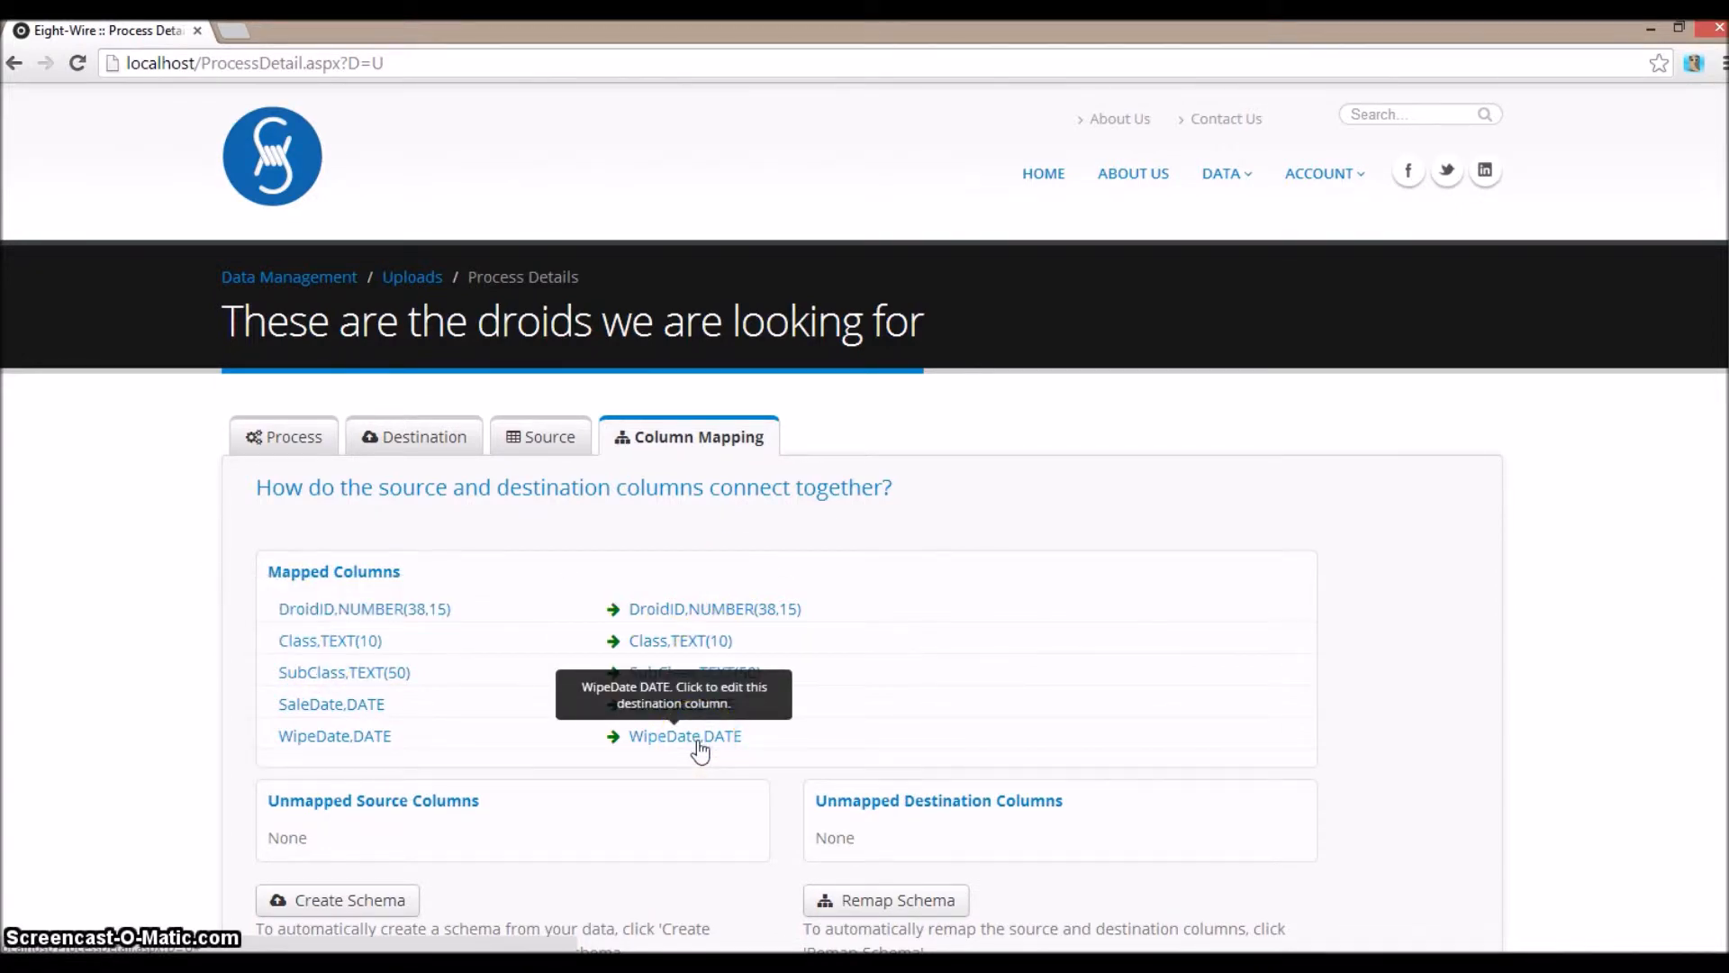
- Check the data type options of the DroidID destination column and leave its settings without saving
{"action": "left_click", "coordinate": [771, 613]}
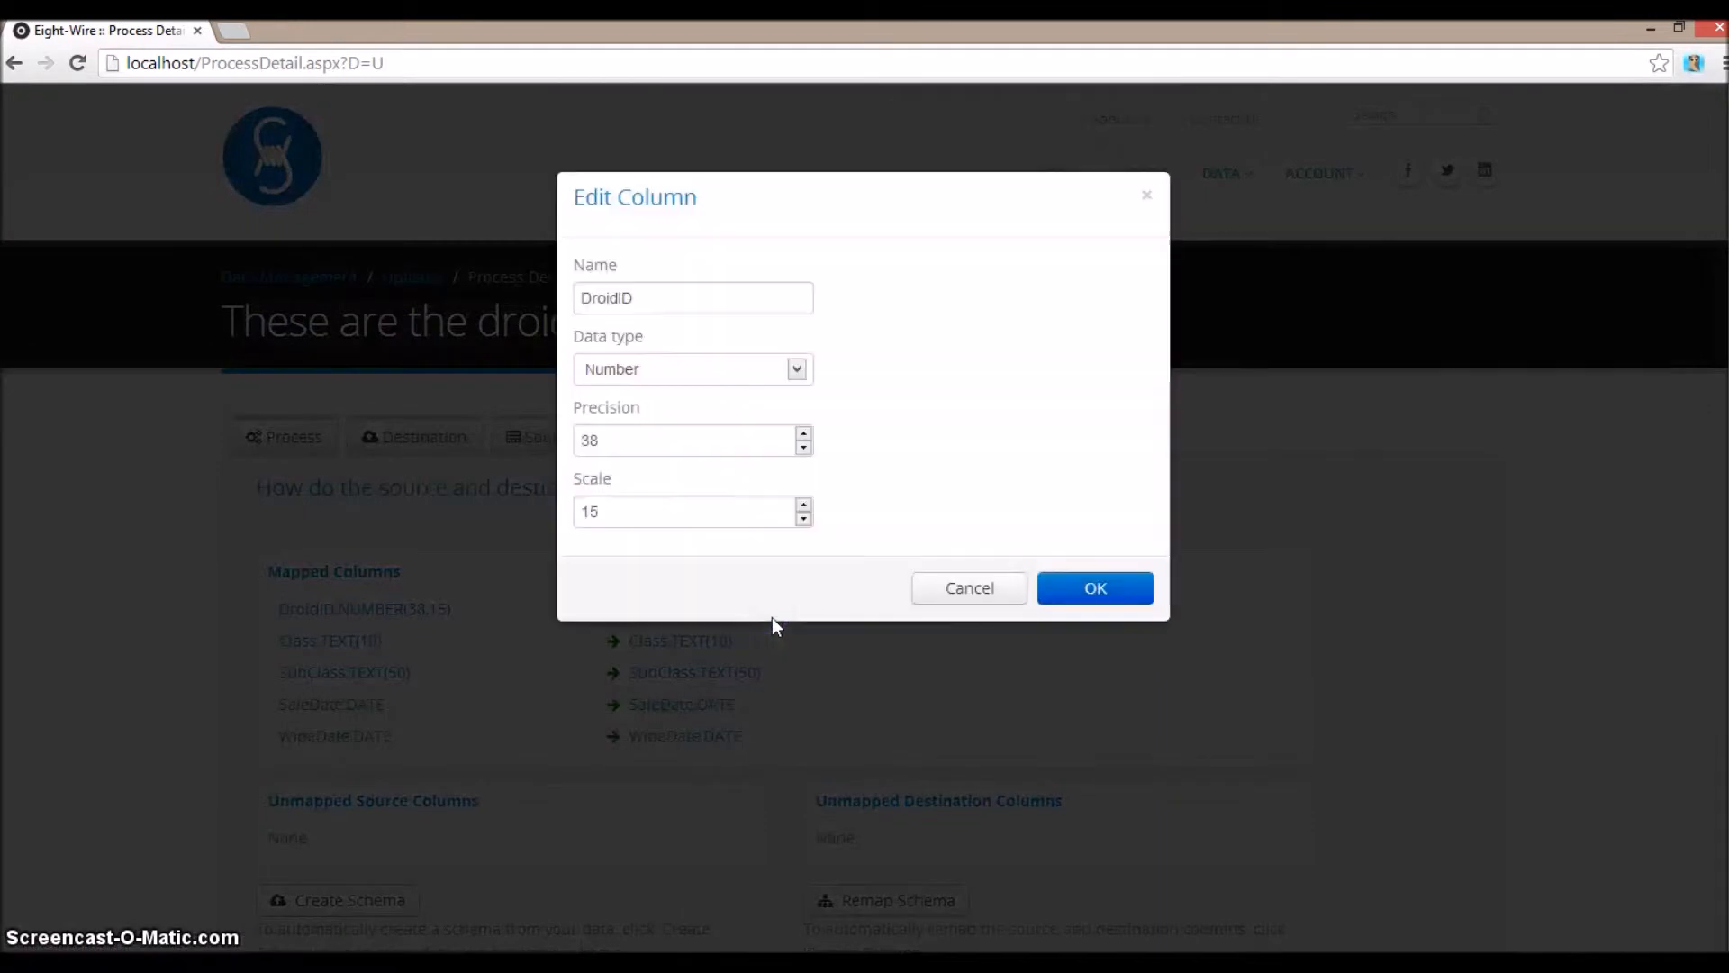
{"action": "left_click", "coordinate": [797, 371]}
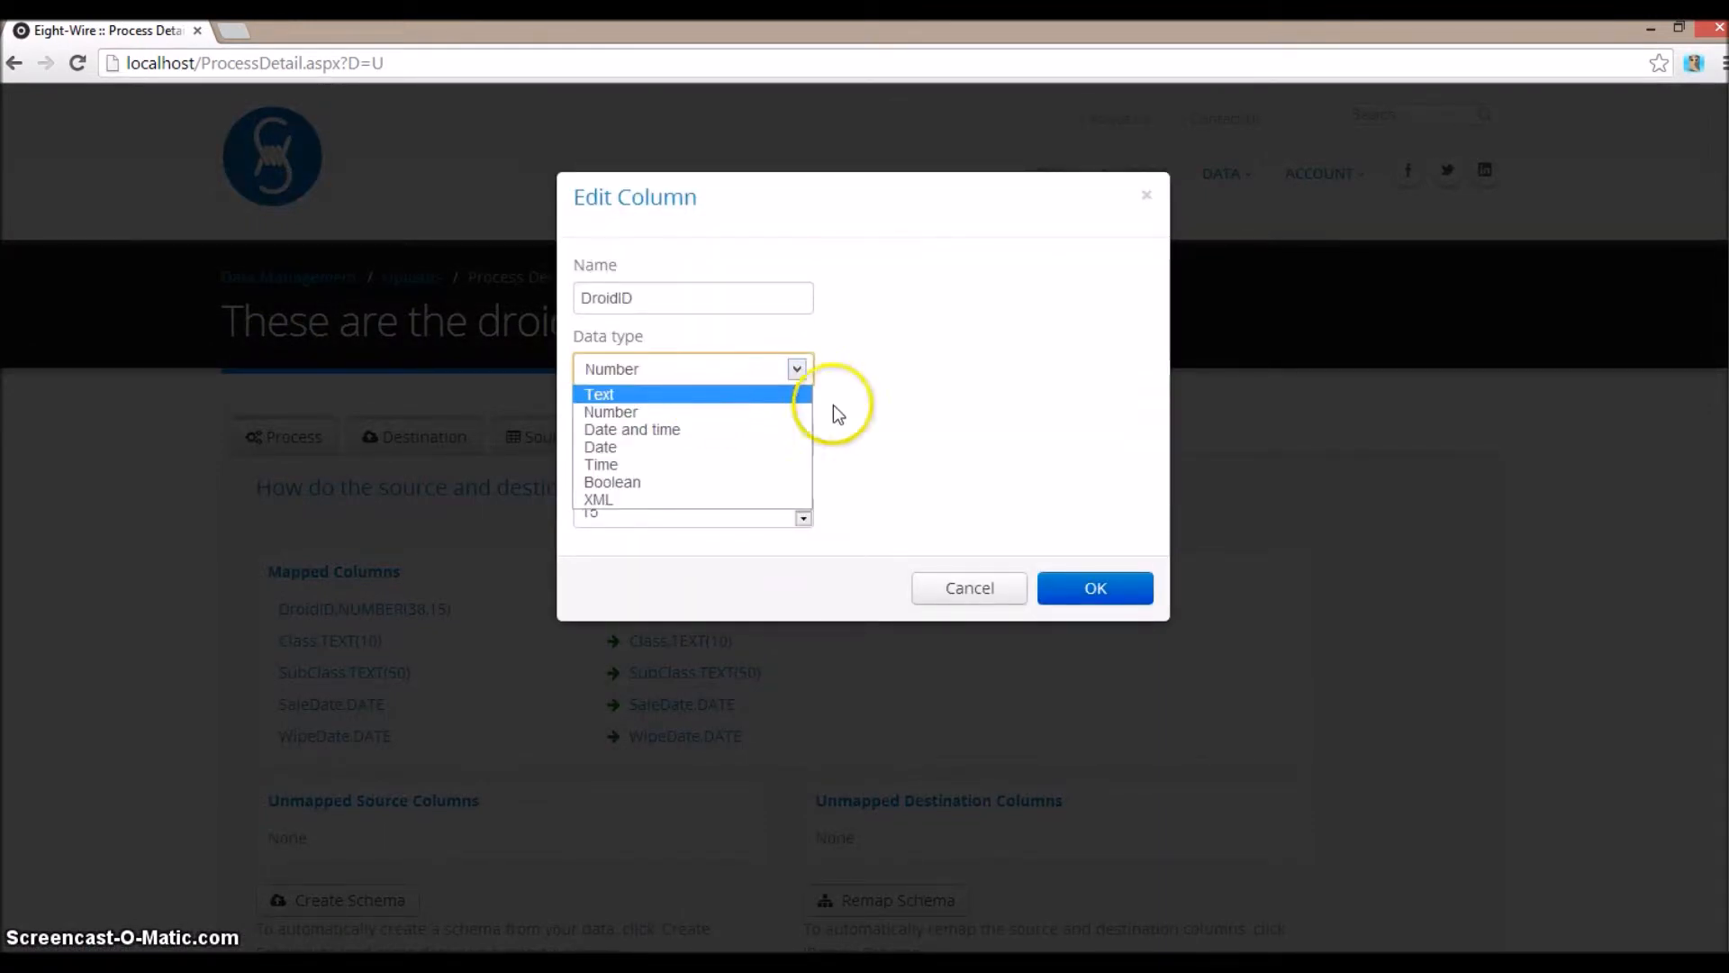
{"action": "left_click", "coordinate": [963, 594]}
- Finish the upload process and start a new download process
{"action": "scroll", "coordinate": [598, 745], "scroll_direction": "down", "scroll_amount": 2}
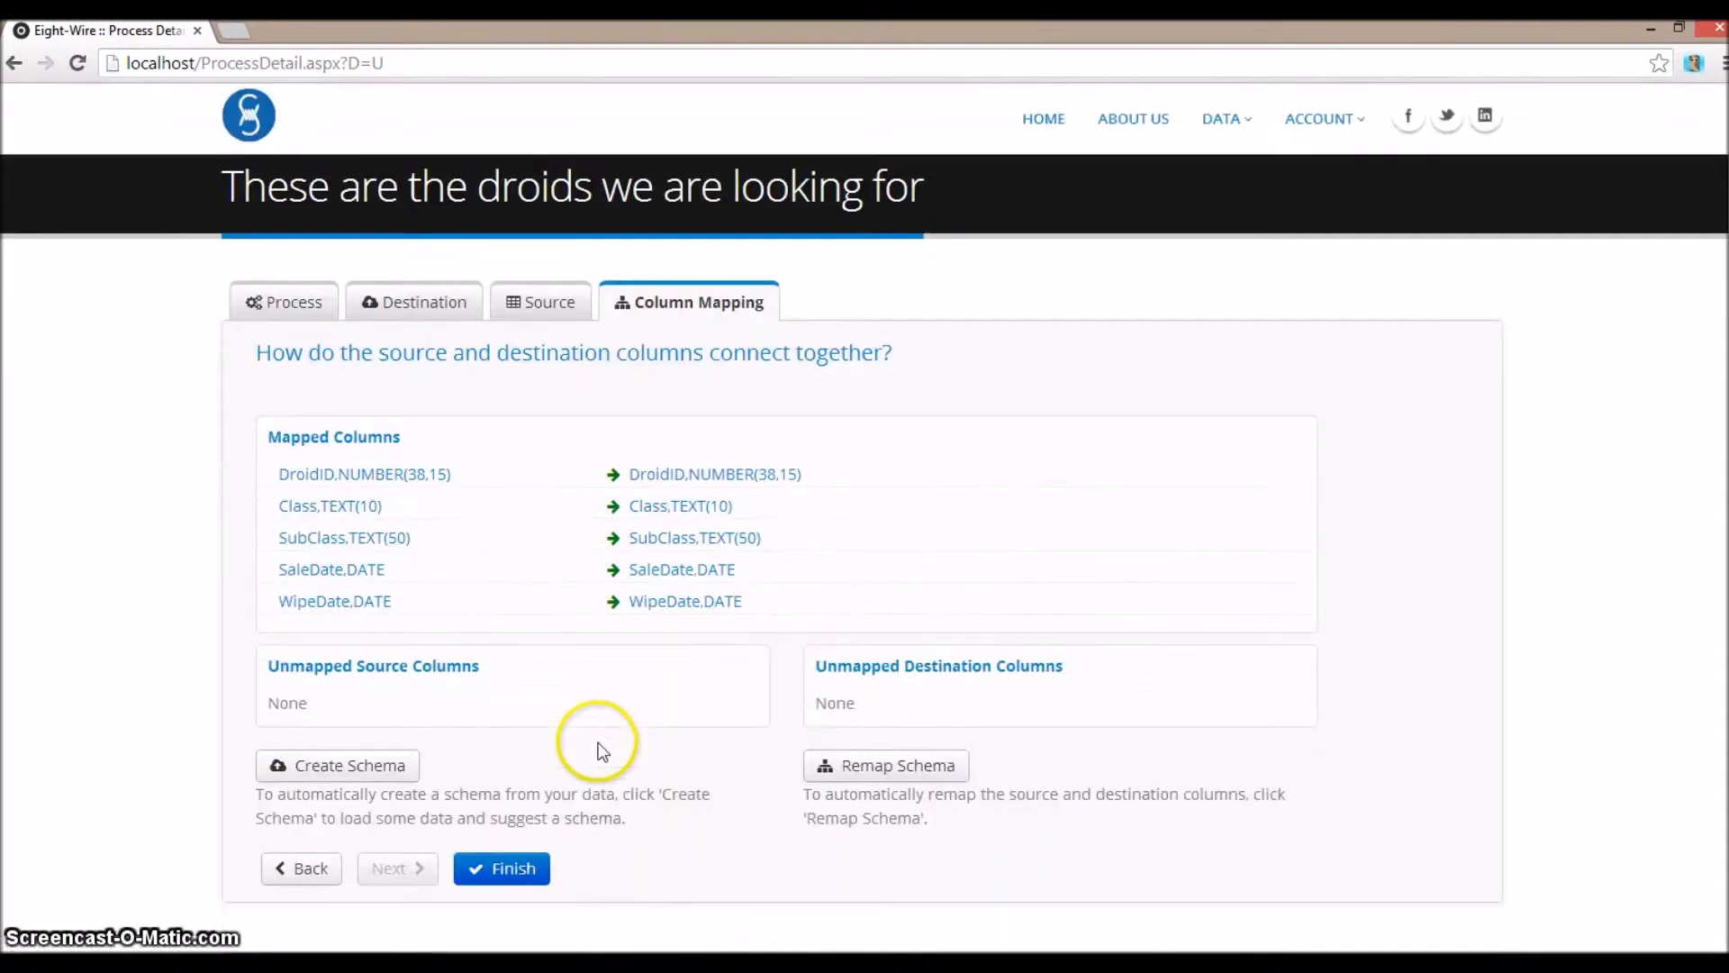
{"action": "left_click", "coordinate": [490, 867]}
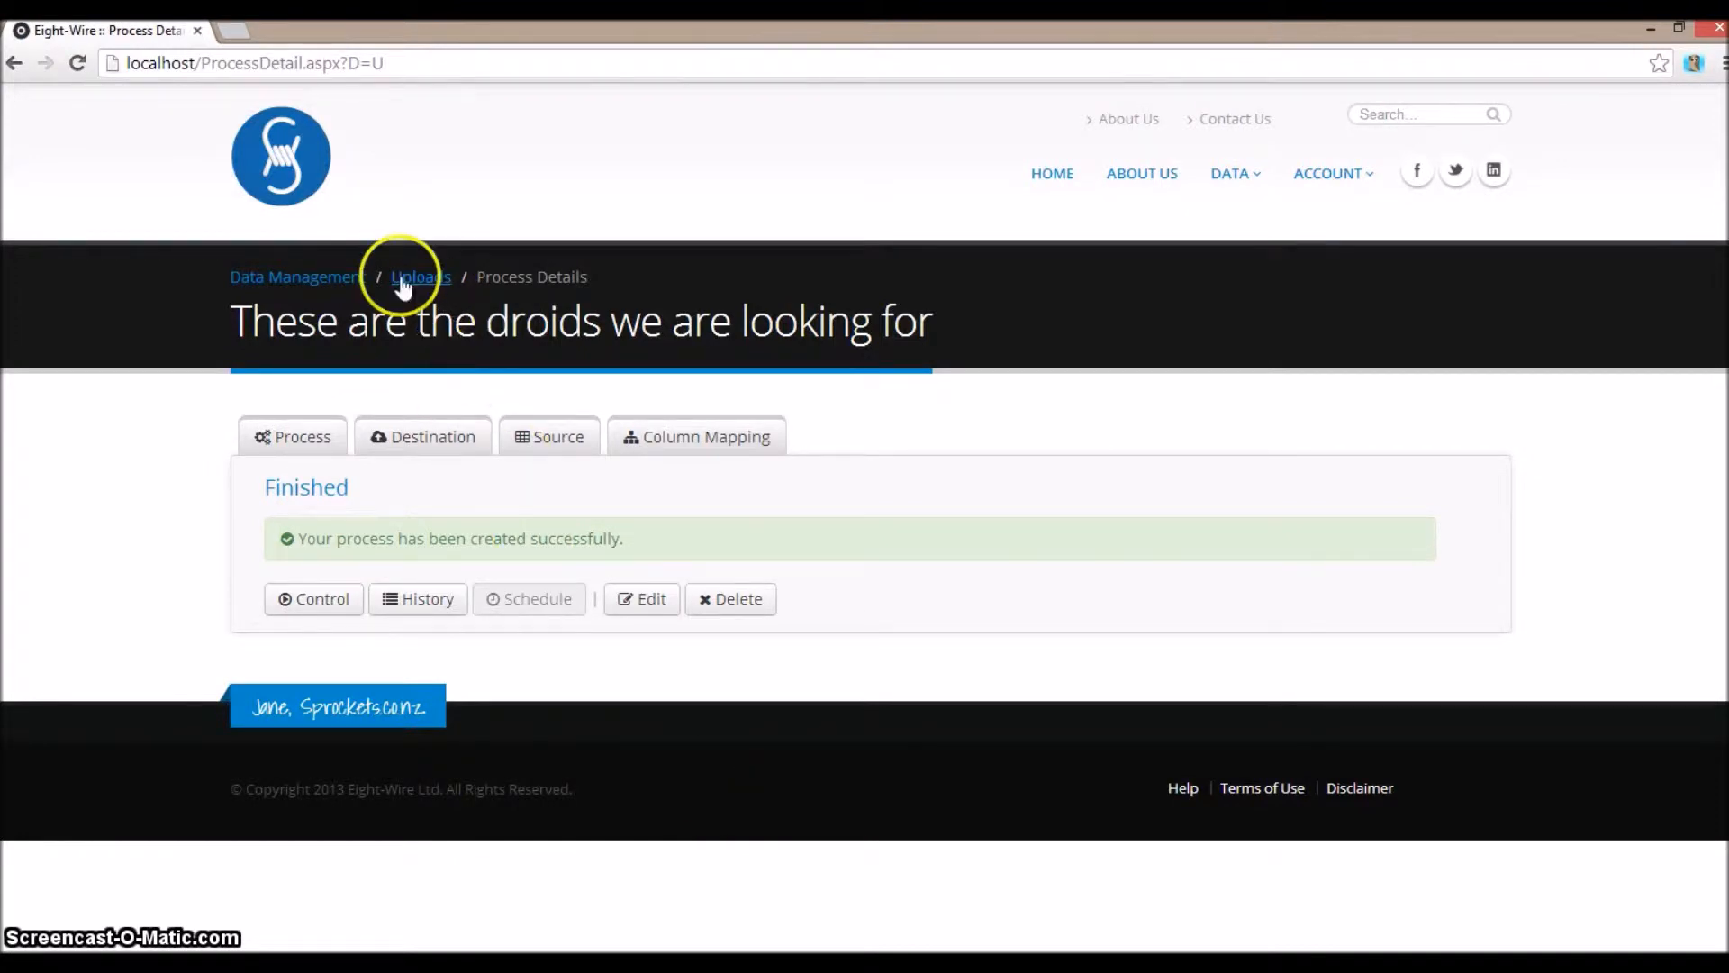
{"action": "left_click", "coordinate": [236, 279]}
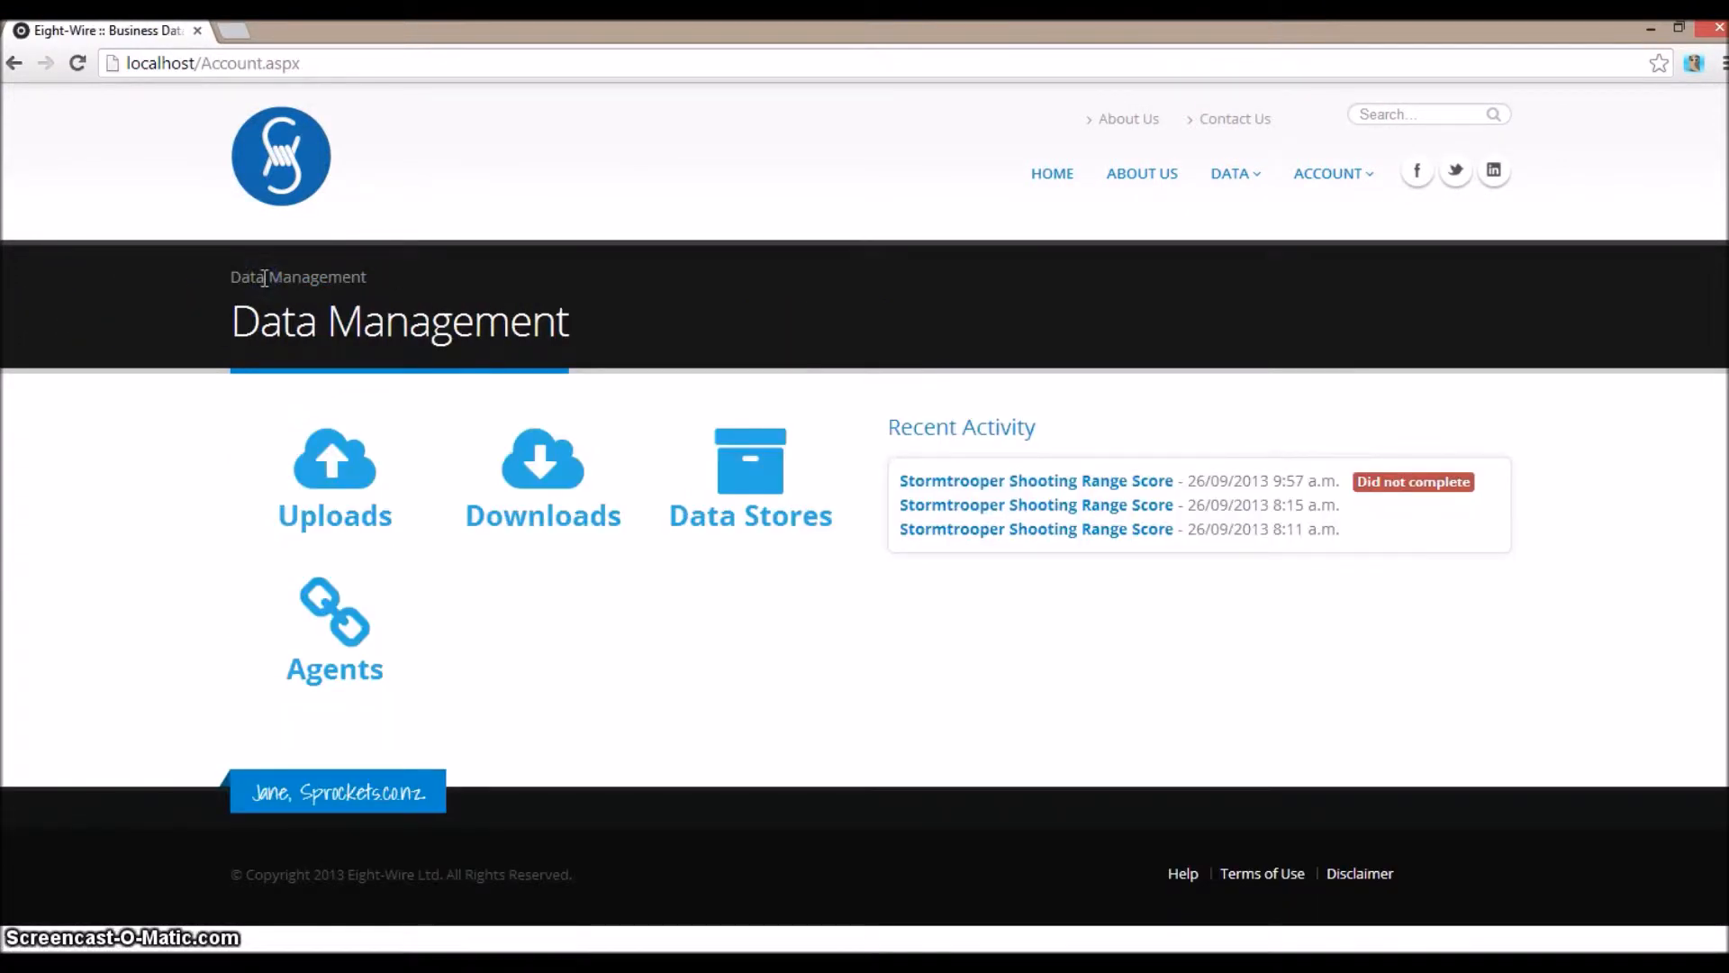
{"action": "left_click", "coordinate": [509, 446]}
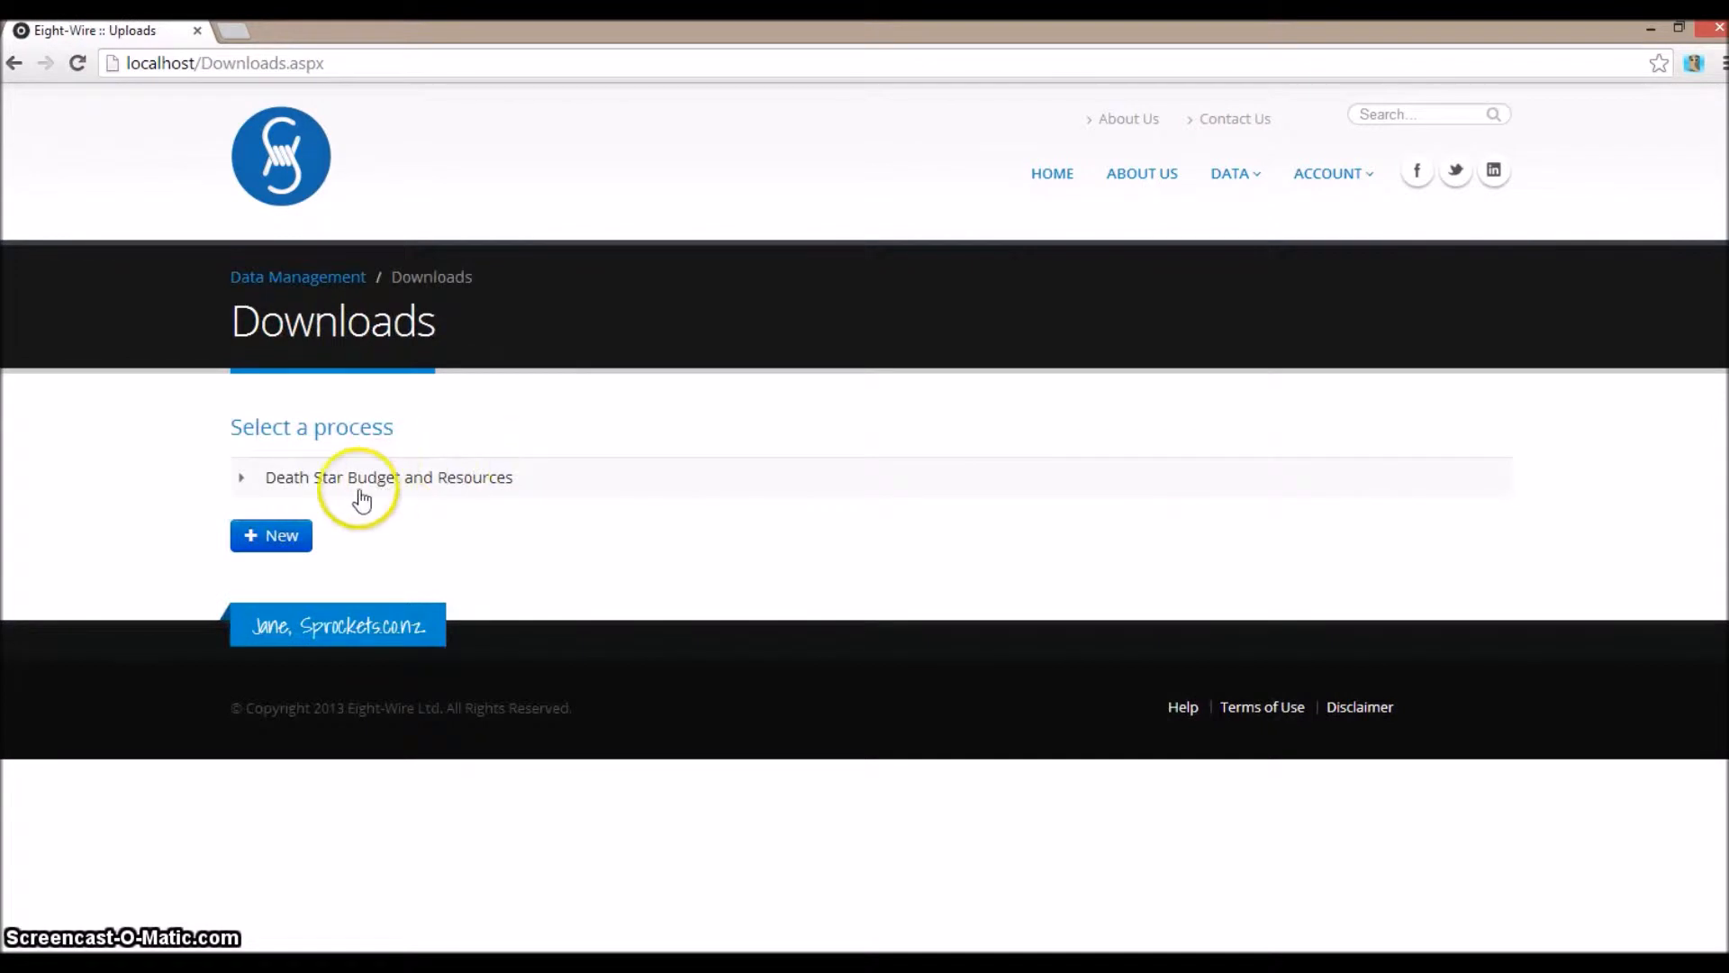
{"action": "left_click", "coordinate": [278, 535]}
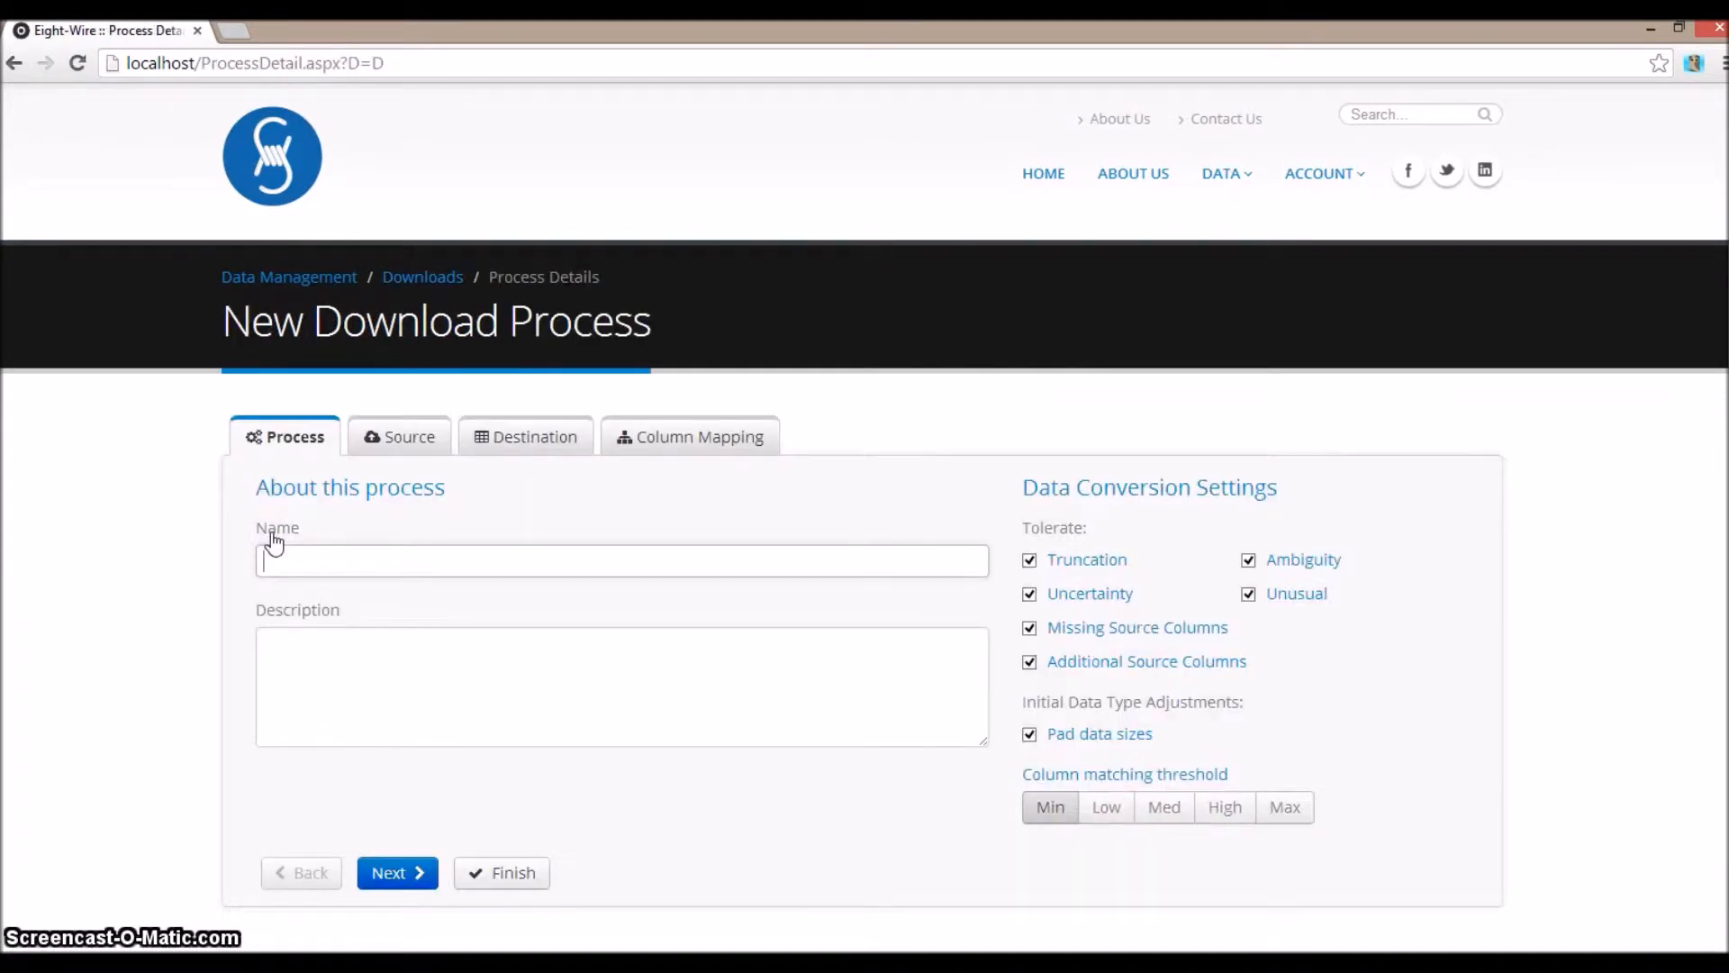
- Name the download process "Droids download", set its column matching threshold to Med and continue to the source settings
{"action": "left_click", "coordinate": [274, 542]}
{"action": "type", "text": "dr"}
{"action": "key", "text": "Down"}
{"action": "key", "text": "Down"}
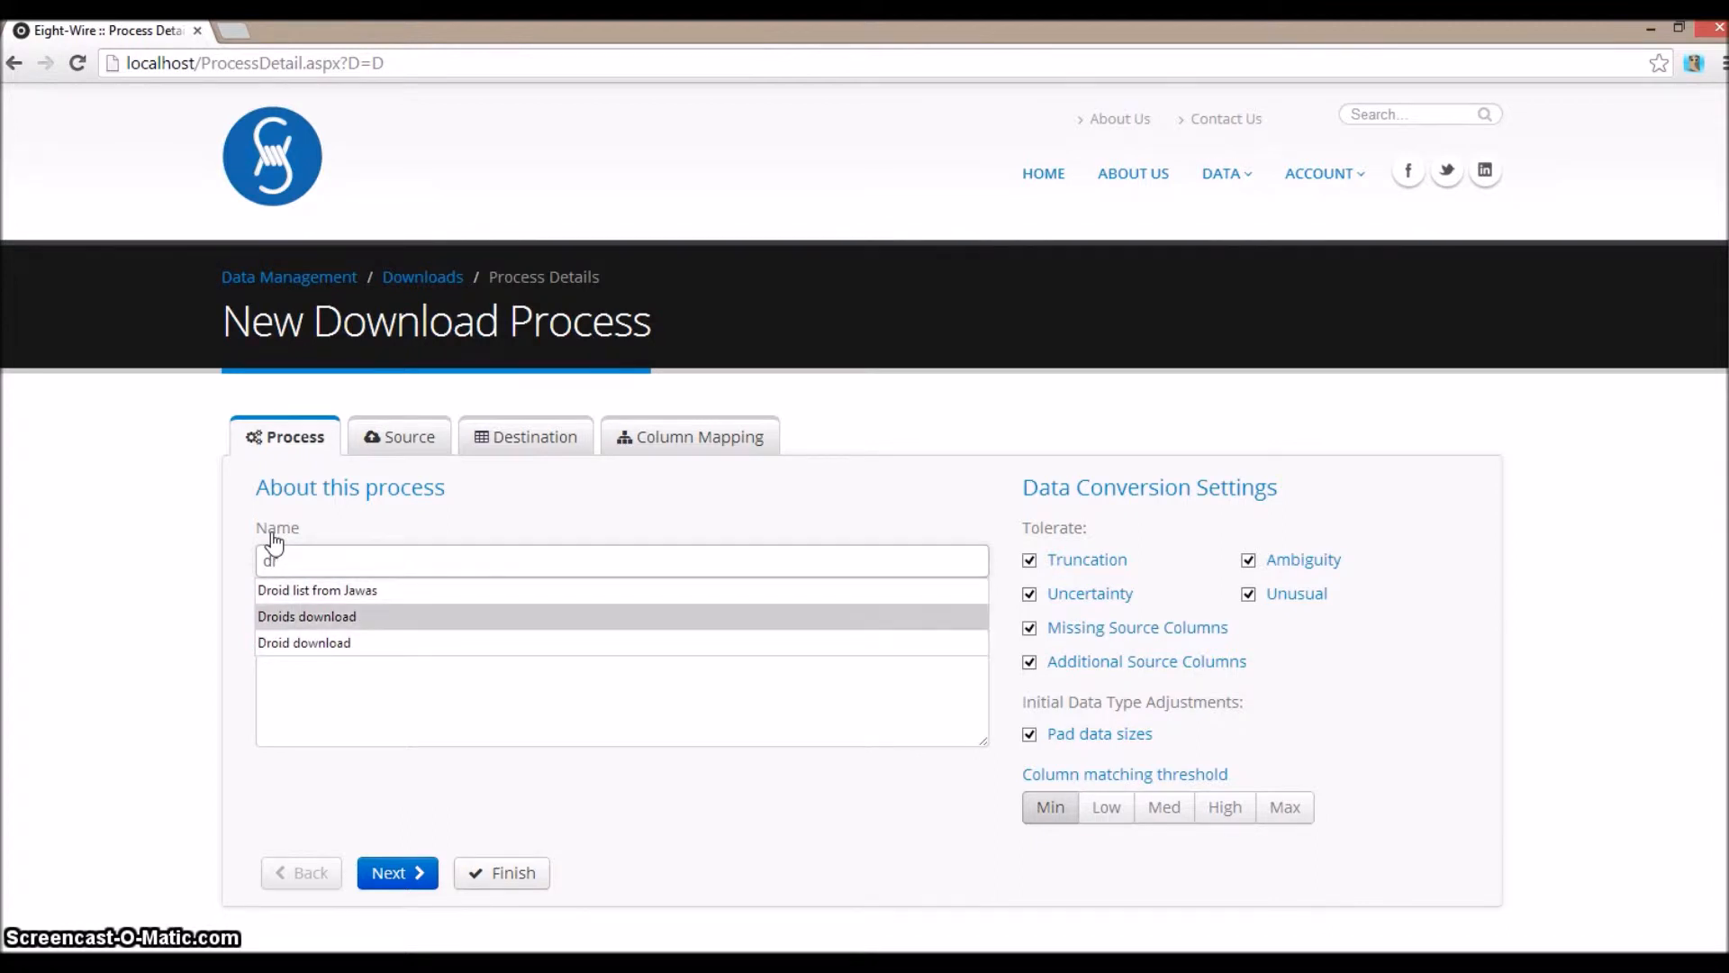
{"action": "key", "text": "Return"}
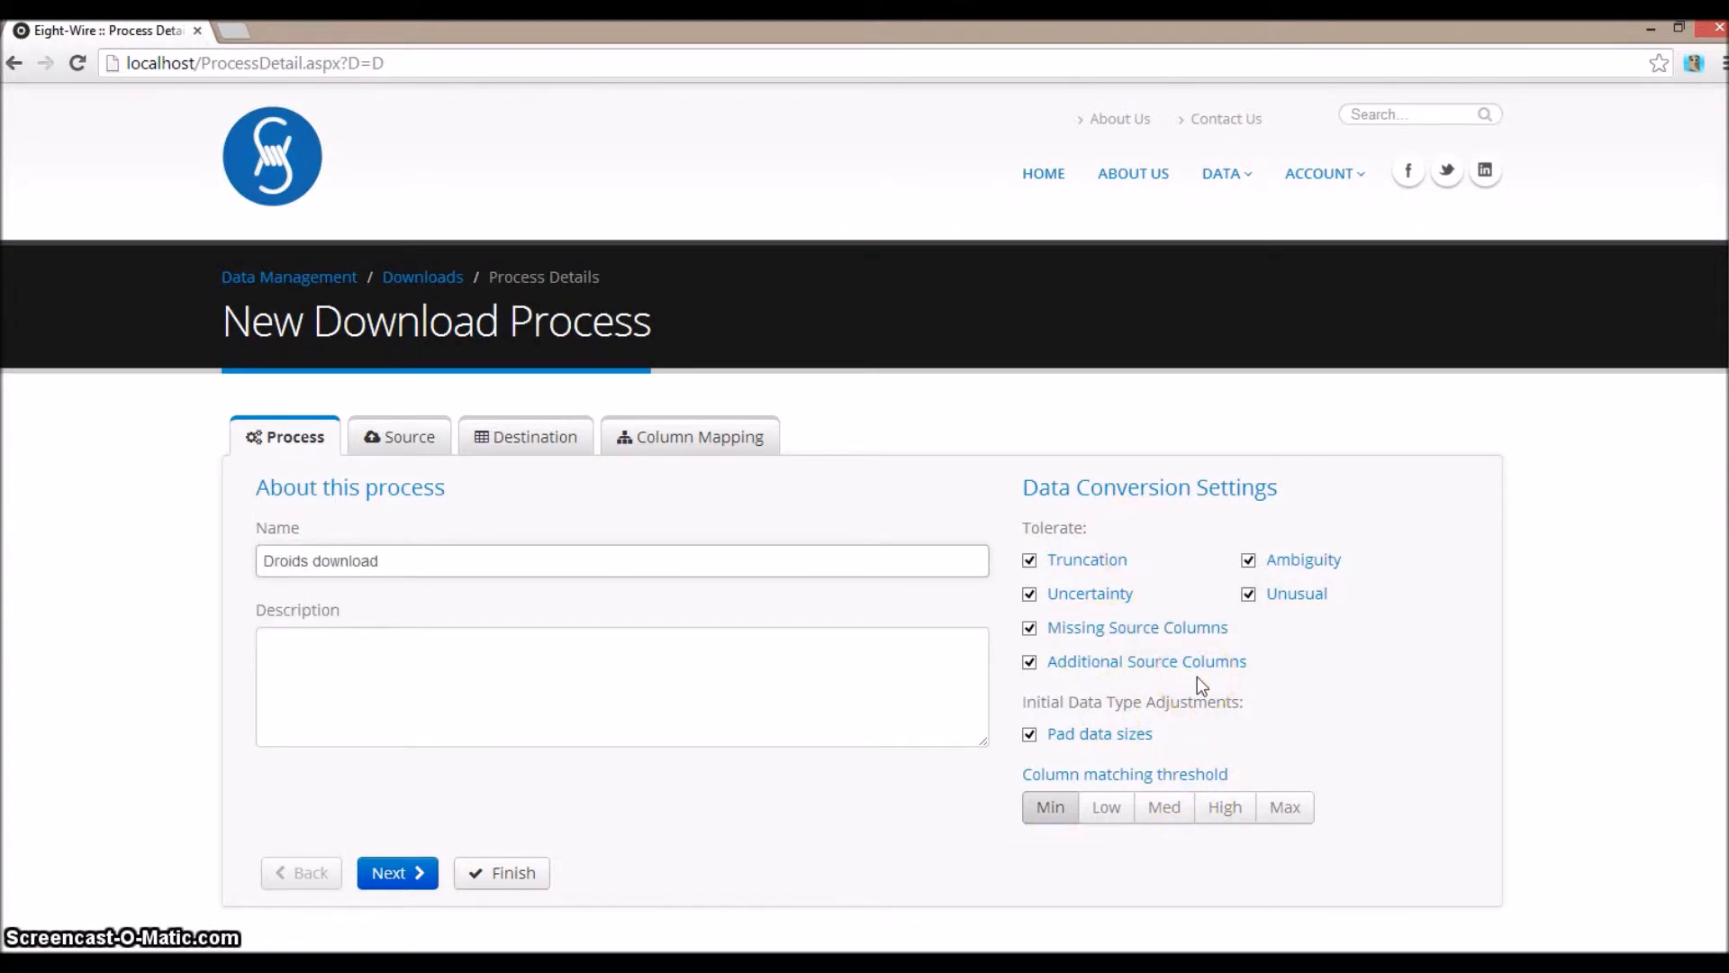
{"action": "left_click", "coordinate": [1167, 810]}
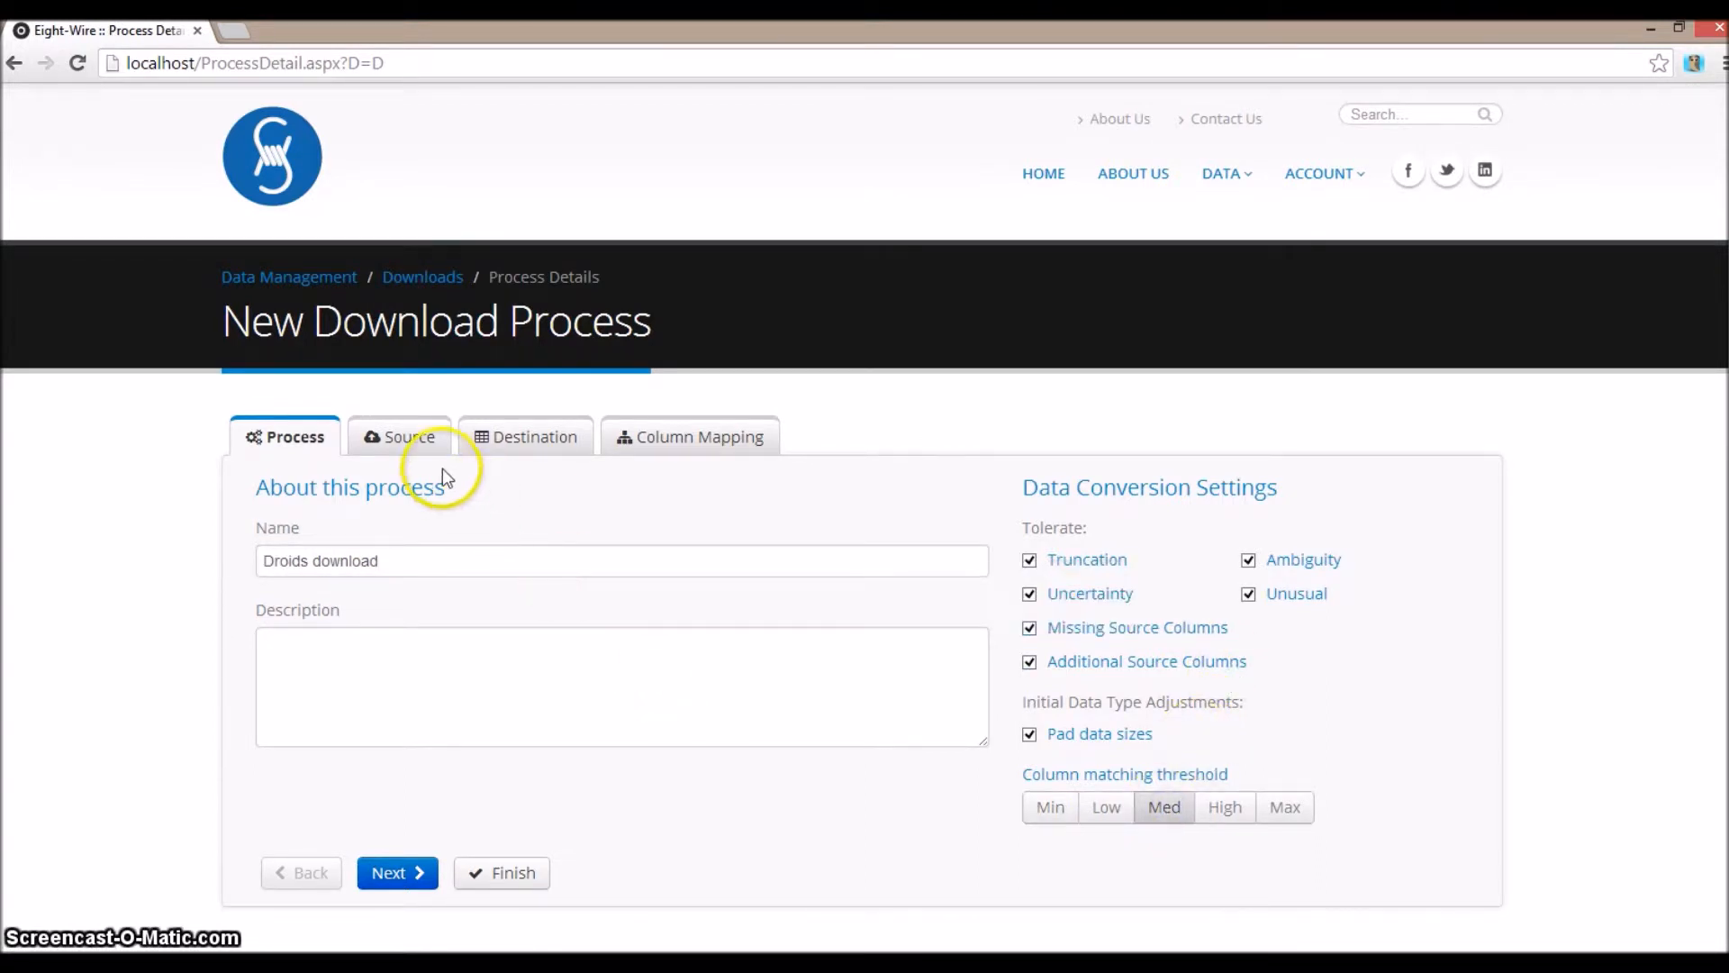
{"action": "left_click", "coordinate": [397, 871]}
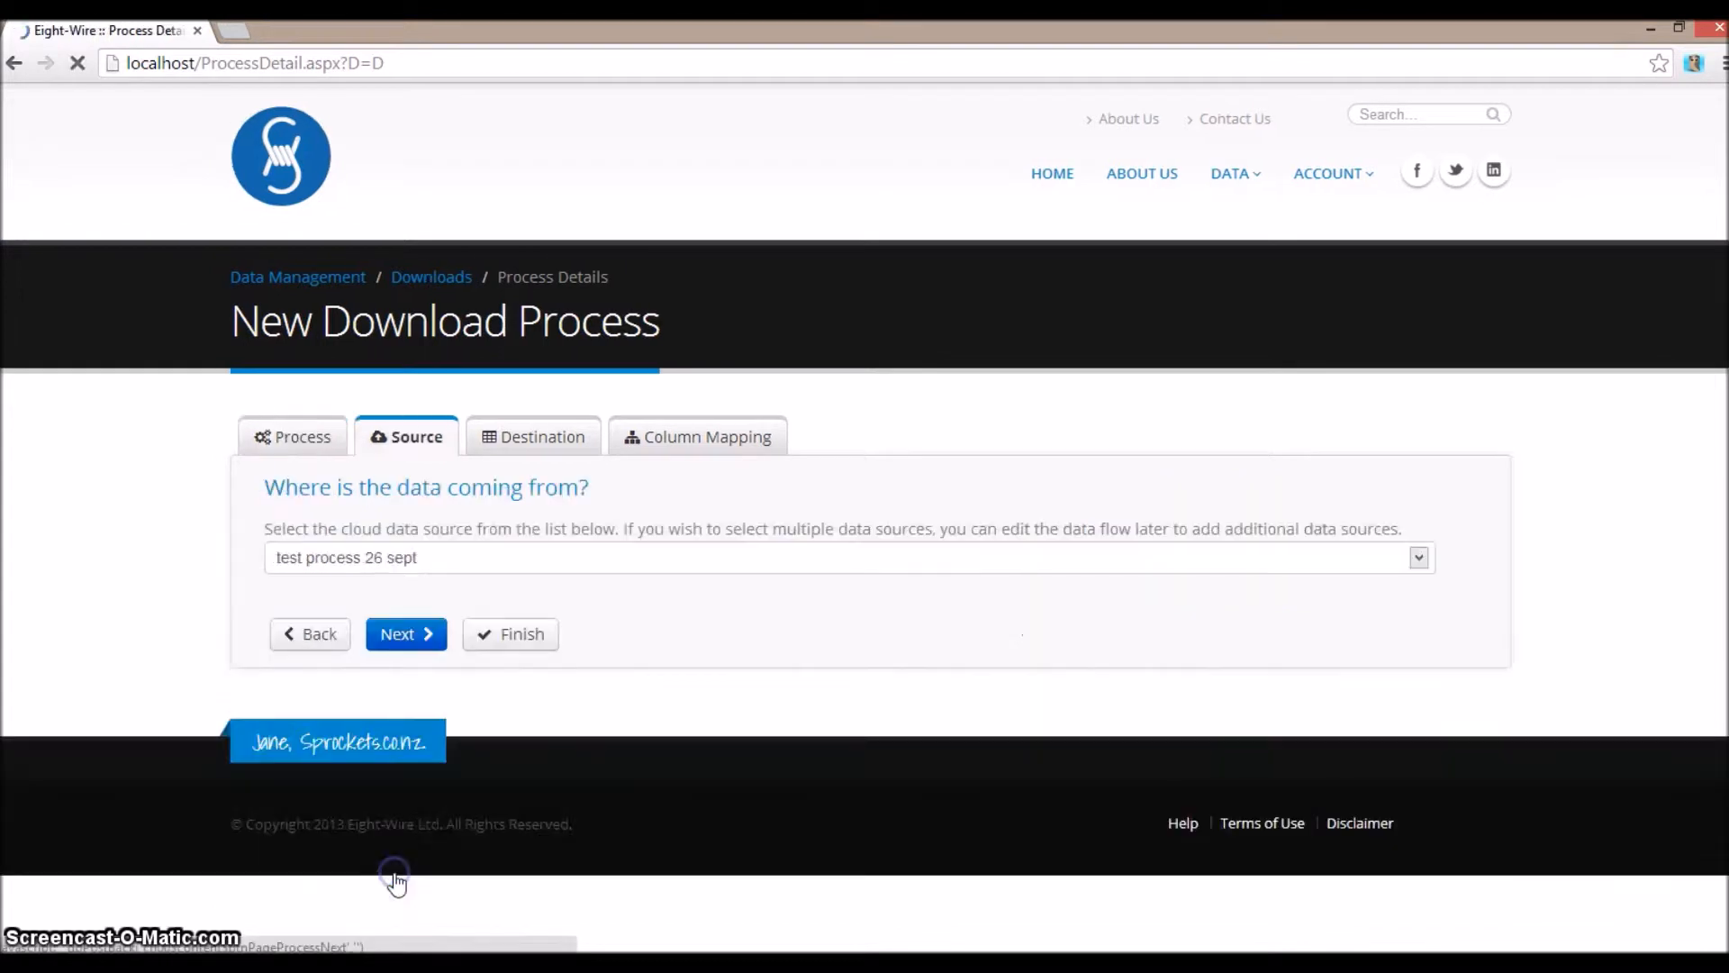
- Choose "These are the droids we are looking for" as the cloud data source and set the destination sub-format to Excel
{"action": "left_click", "coordinate": [463, 557]}
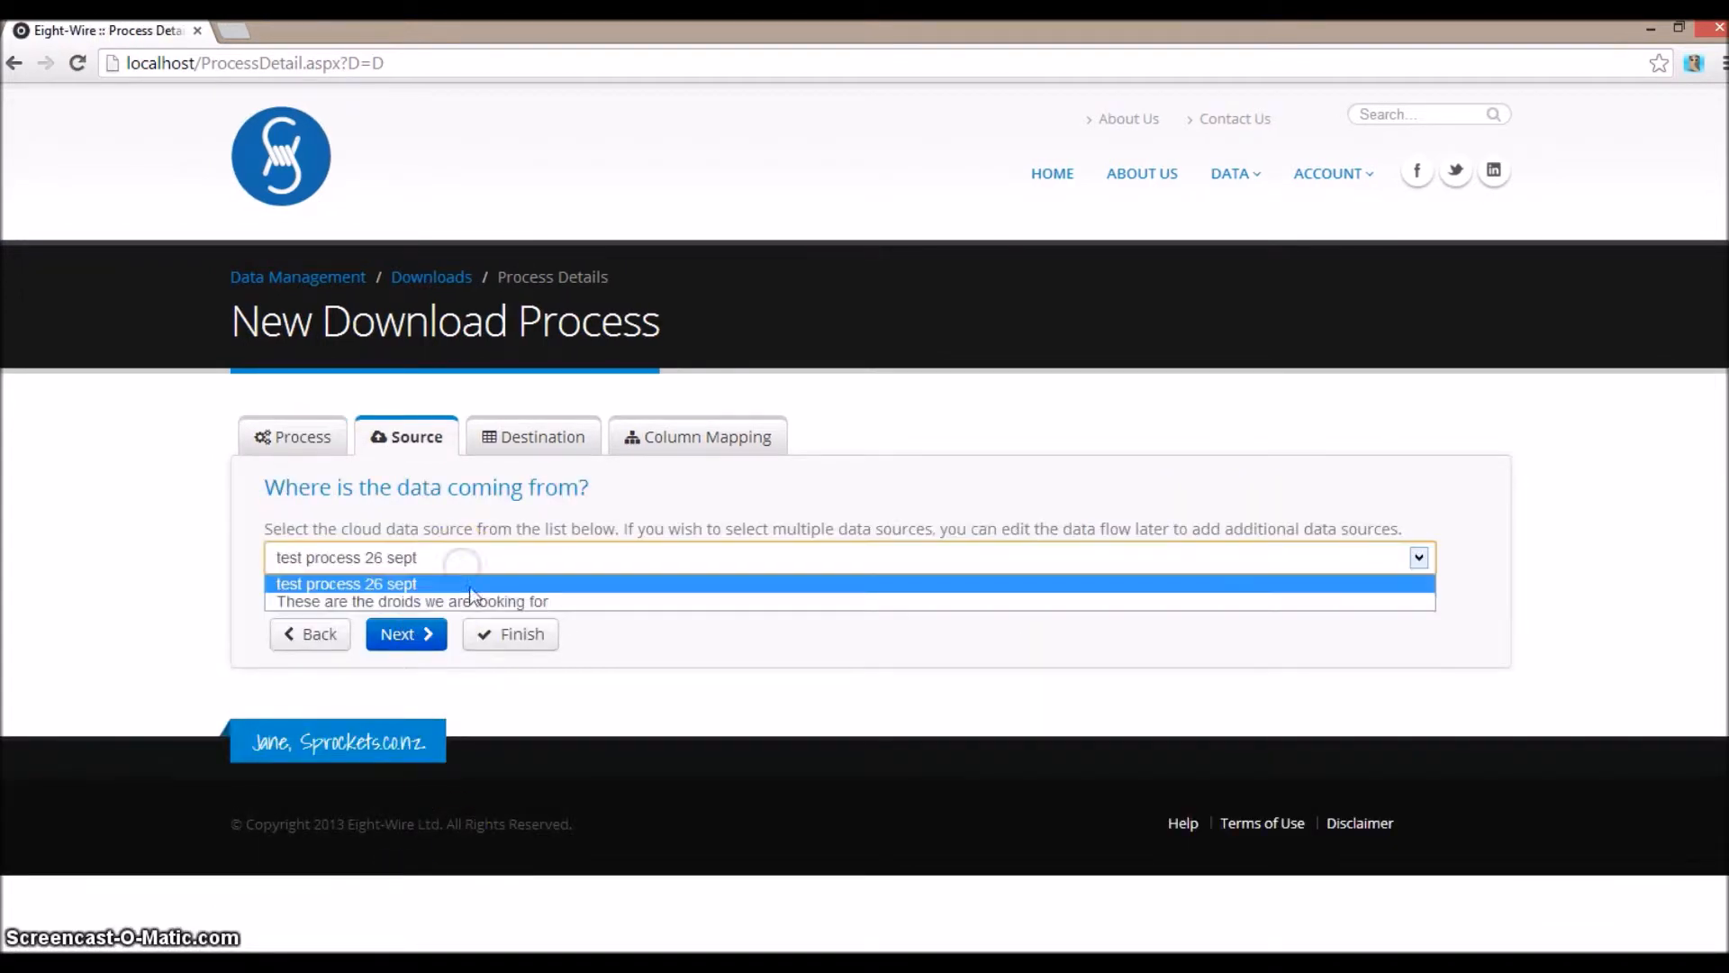
{"action": "left_click", "coordinate": [474, 603]}
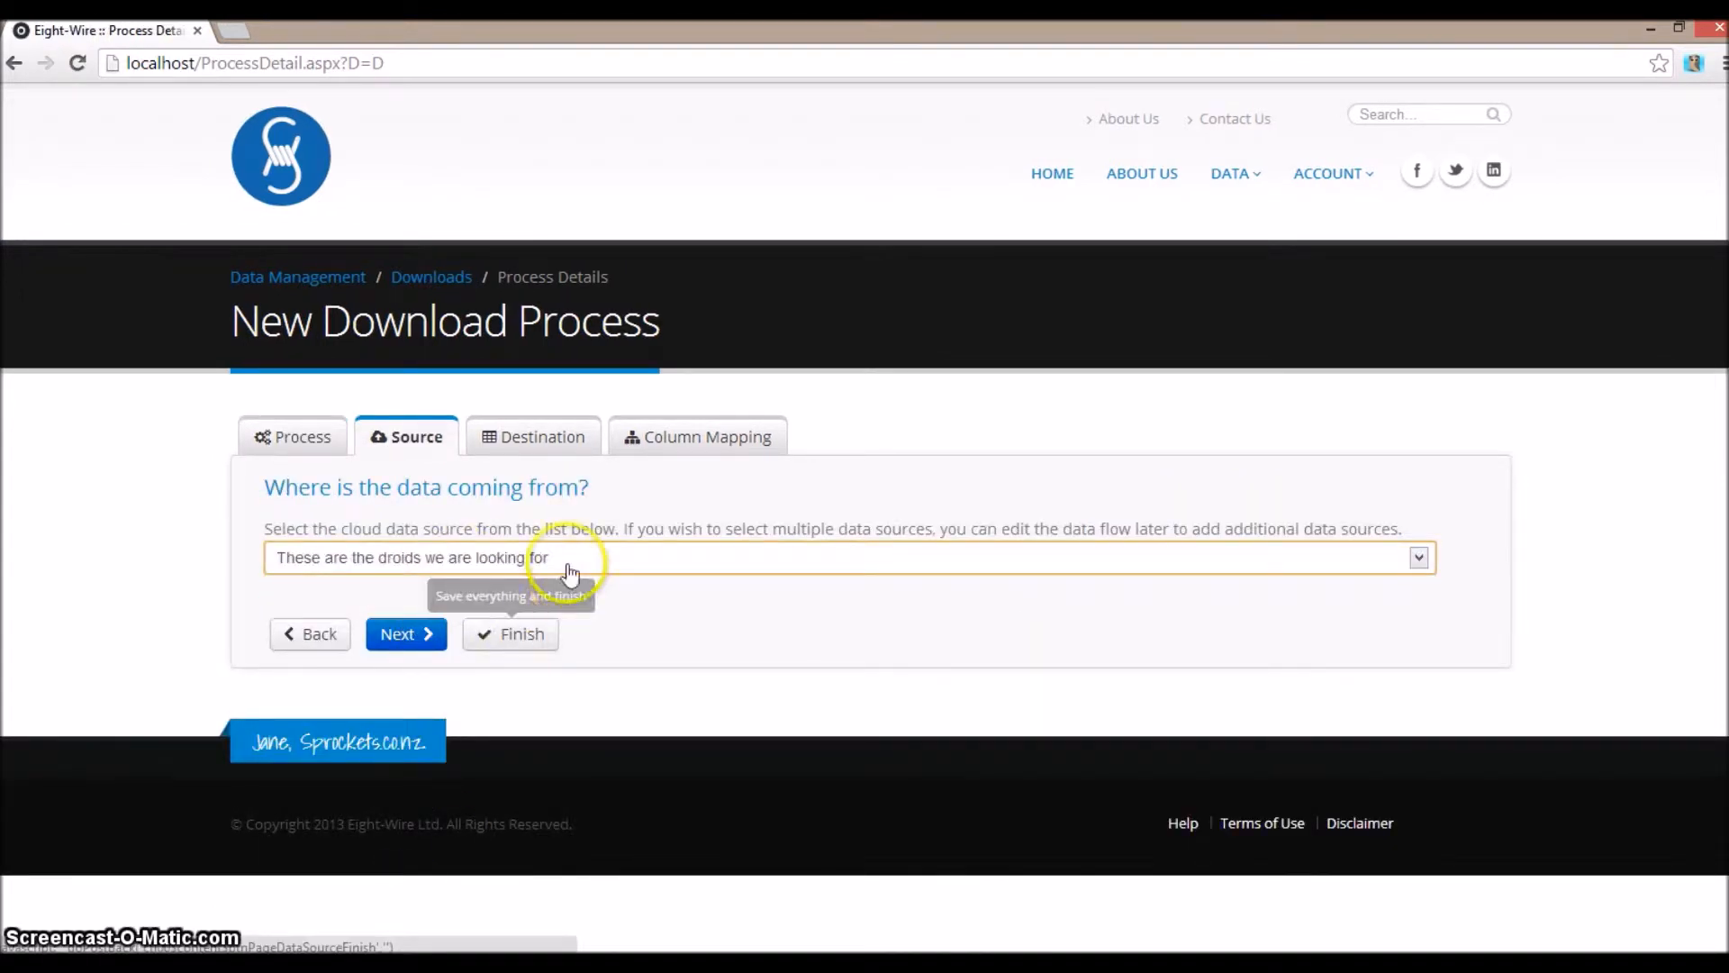
{"action": "left_click", "coordinate": [394, 641]}
{"action": "left_click", "coordinate": [949, 558]}
{"action": "left_click", "coordinate": [927, 606]}
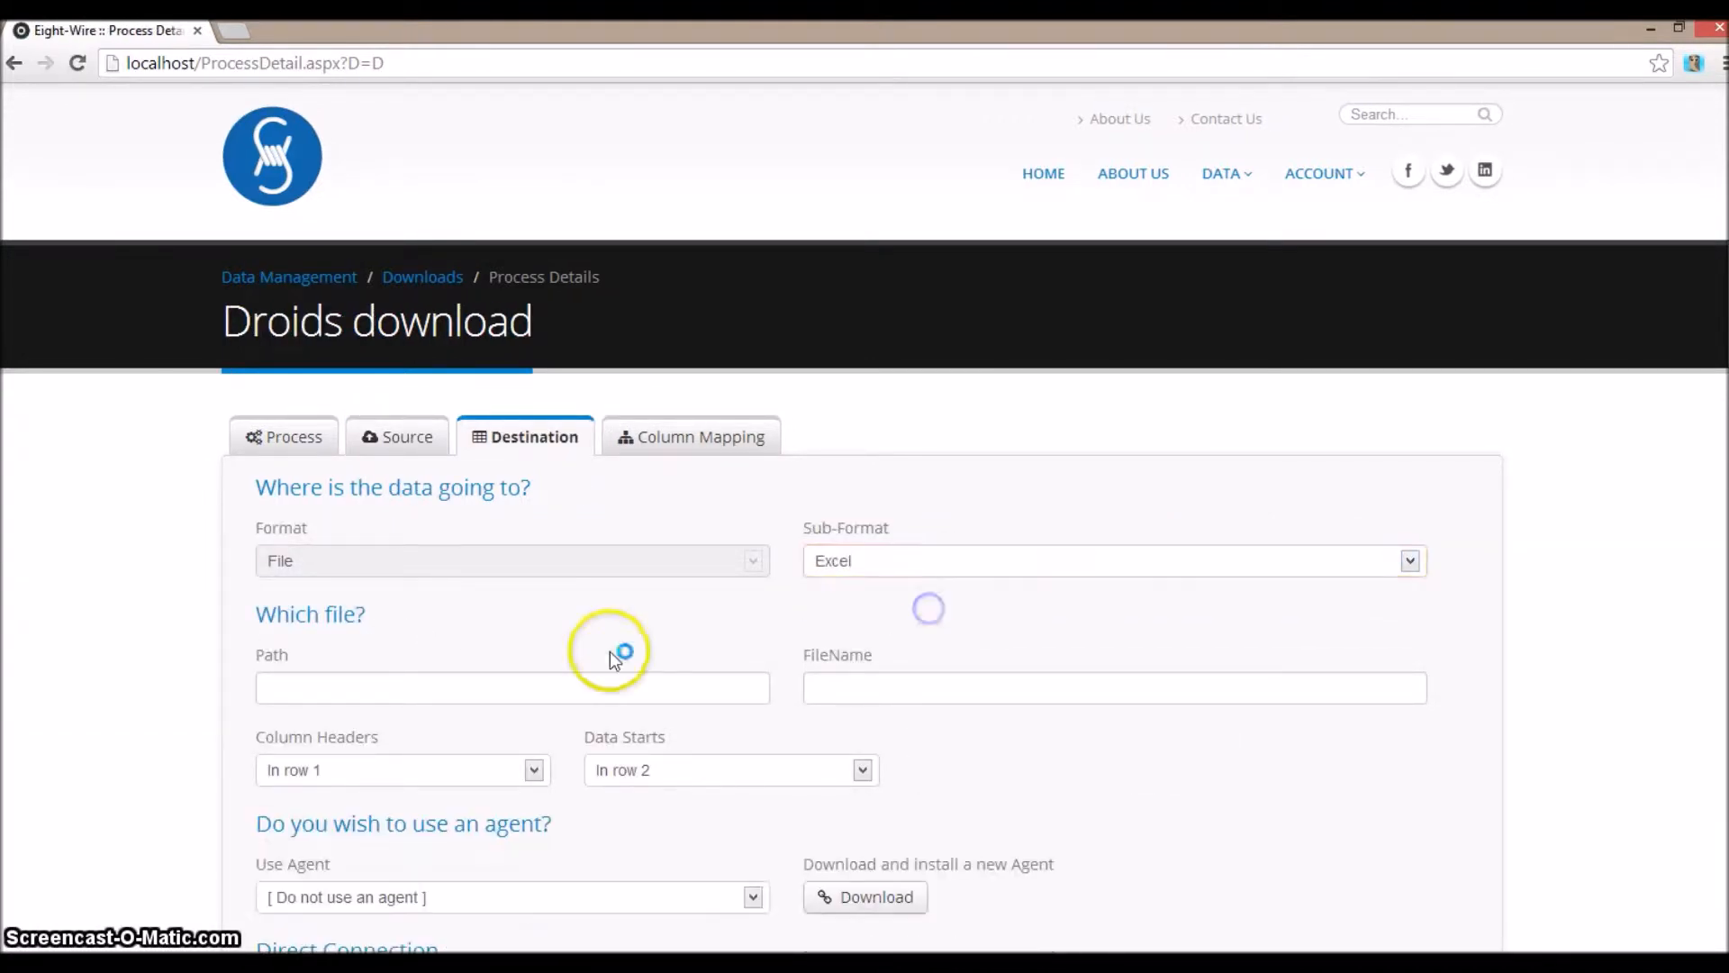
- Set the destination path to C:\Temp\Data\Destination and the file name to "These are the droids we are looking for.xlsx"
{"action": "left_click", "coordinate": [602, 680]}
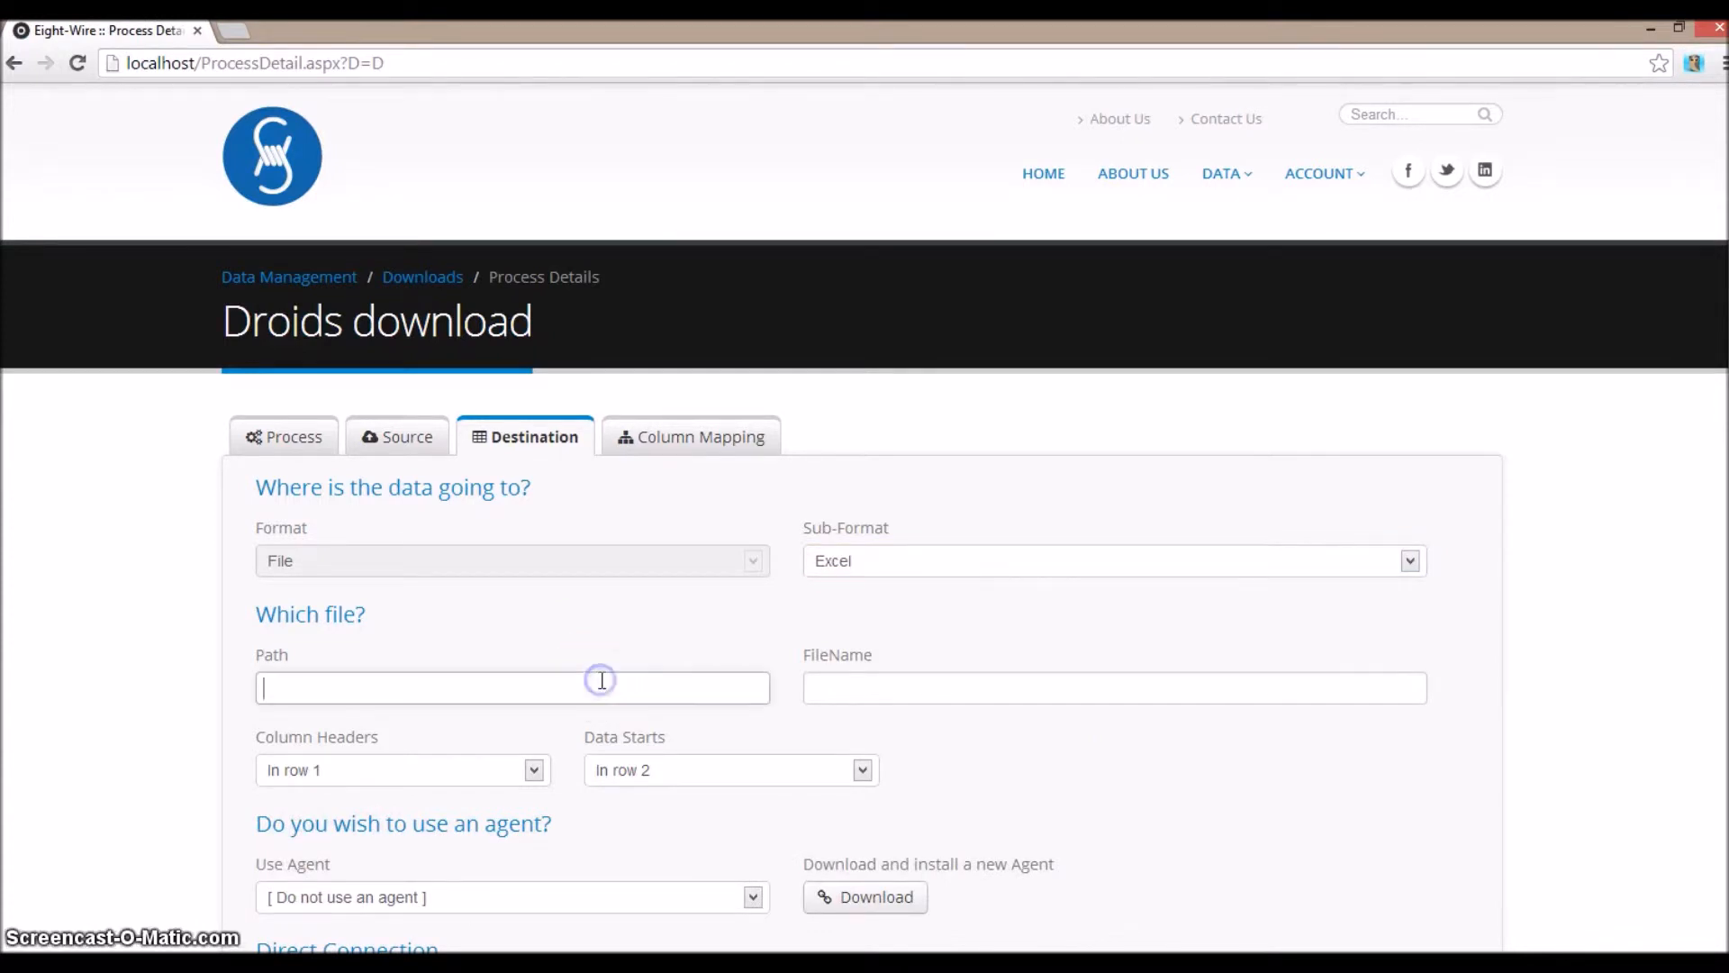
{"action": "type", "text": "c"}
{"action": "left_click", "coordinate": [413, 694]}
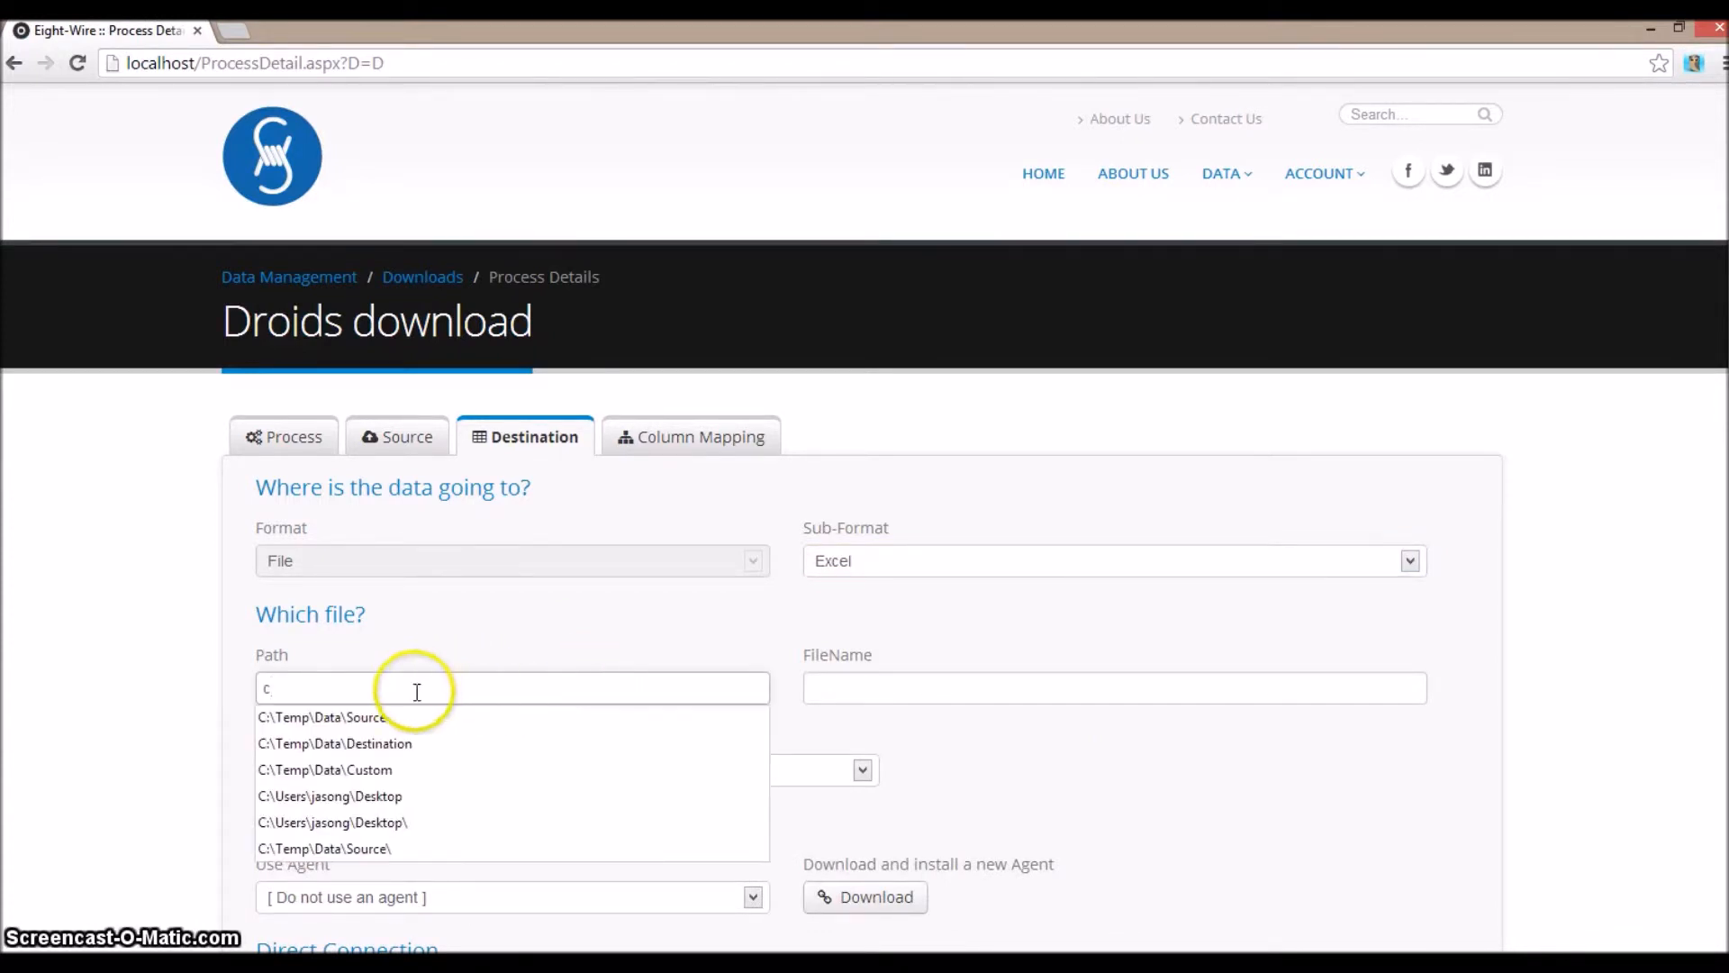
{"action": "left_click", "coordinate": [402, 741]}
{"action": "left_click", "coordinate": [901, 698]}
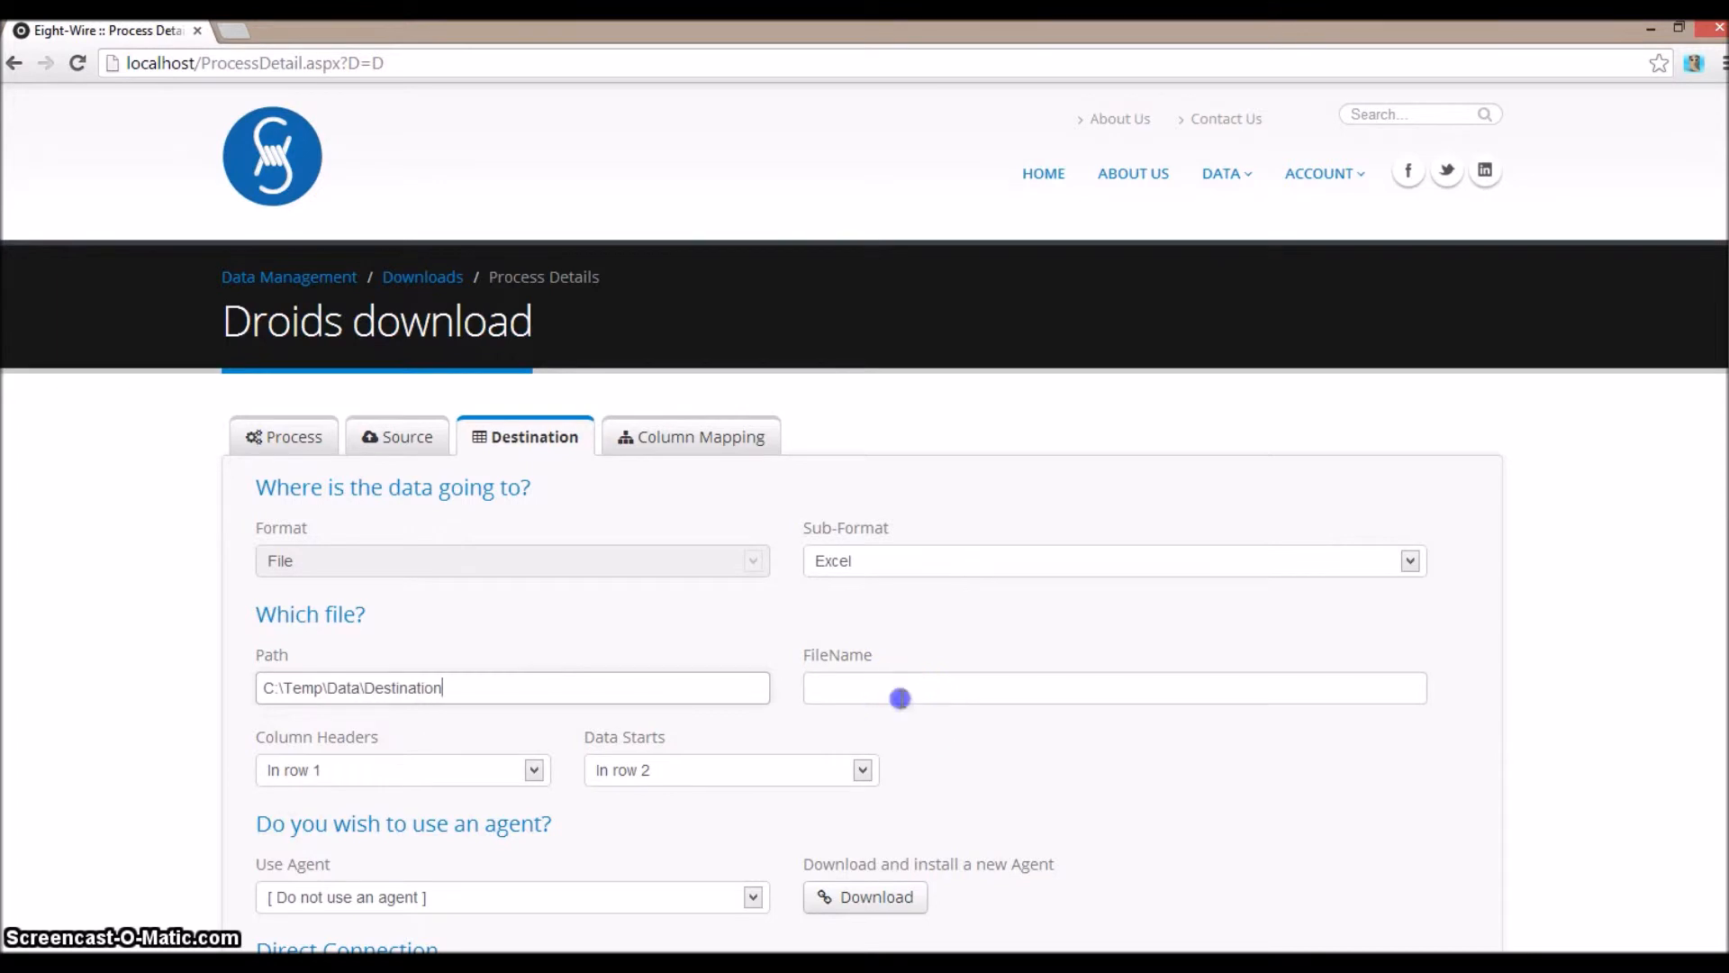
{"action": "type", "text": "t"}
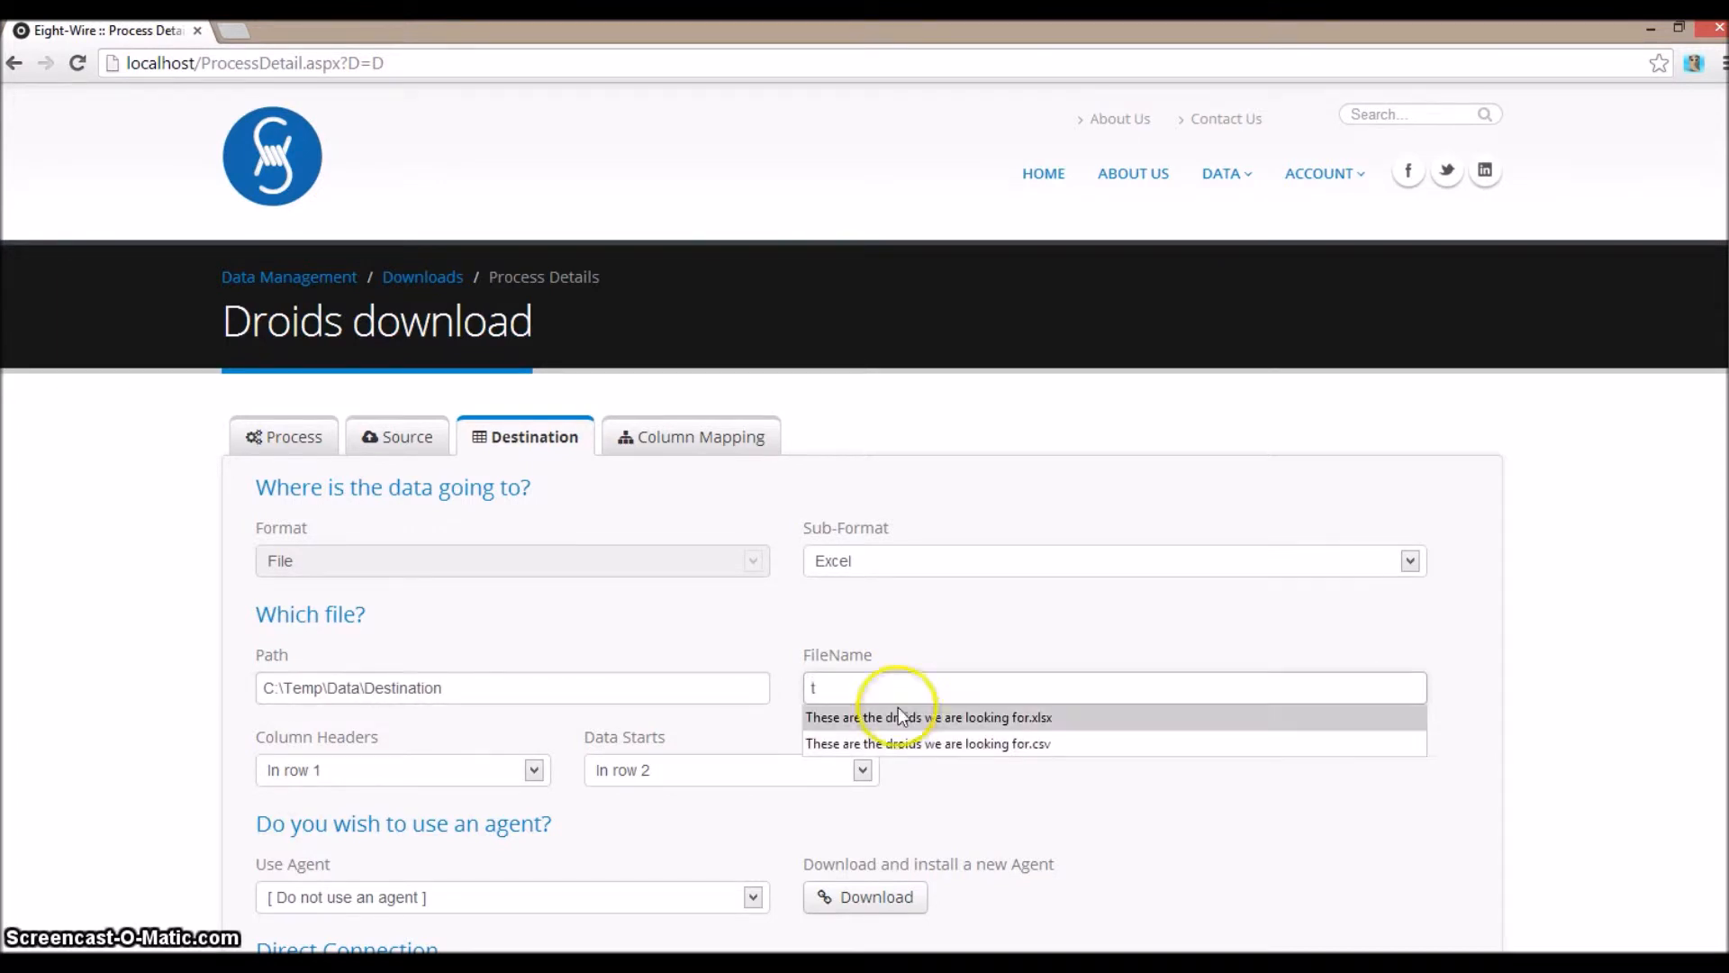
{"action": "left_click", "coordinate": [894, 720]}
{"action": "left_click", "coordinate": [1051, 780]}
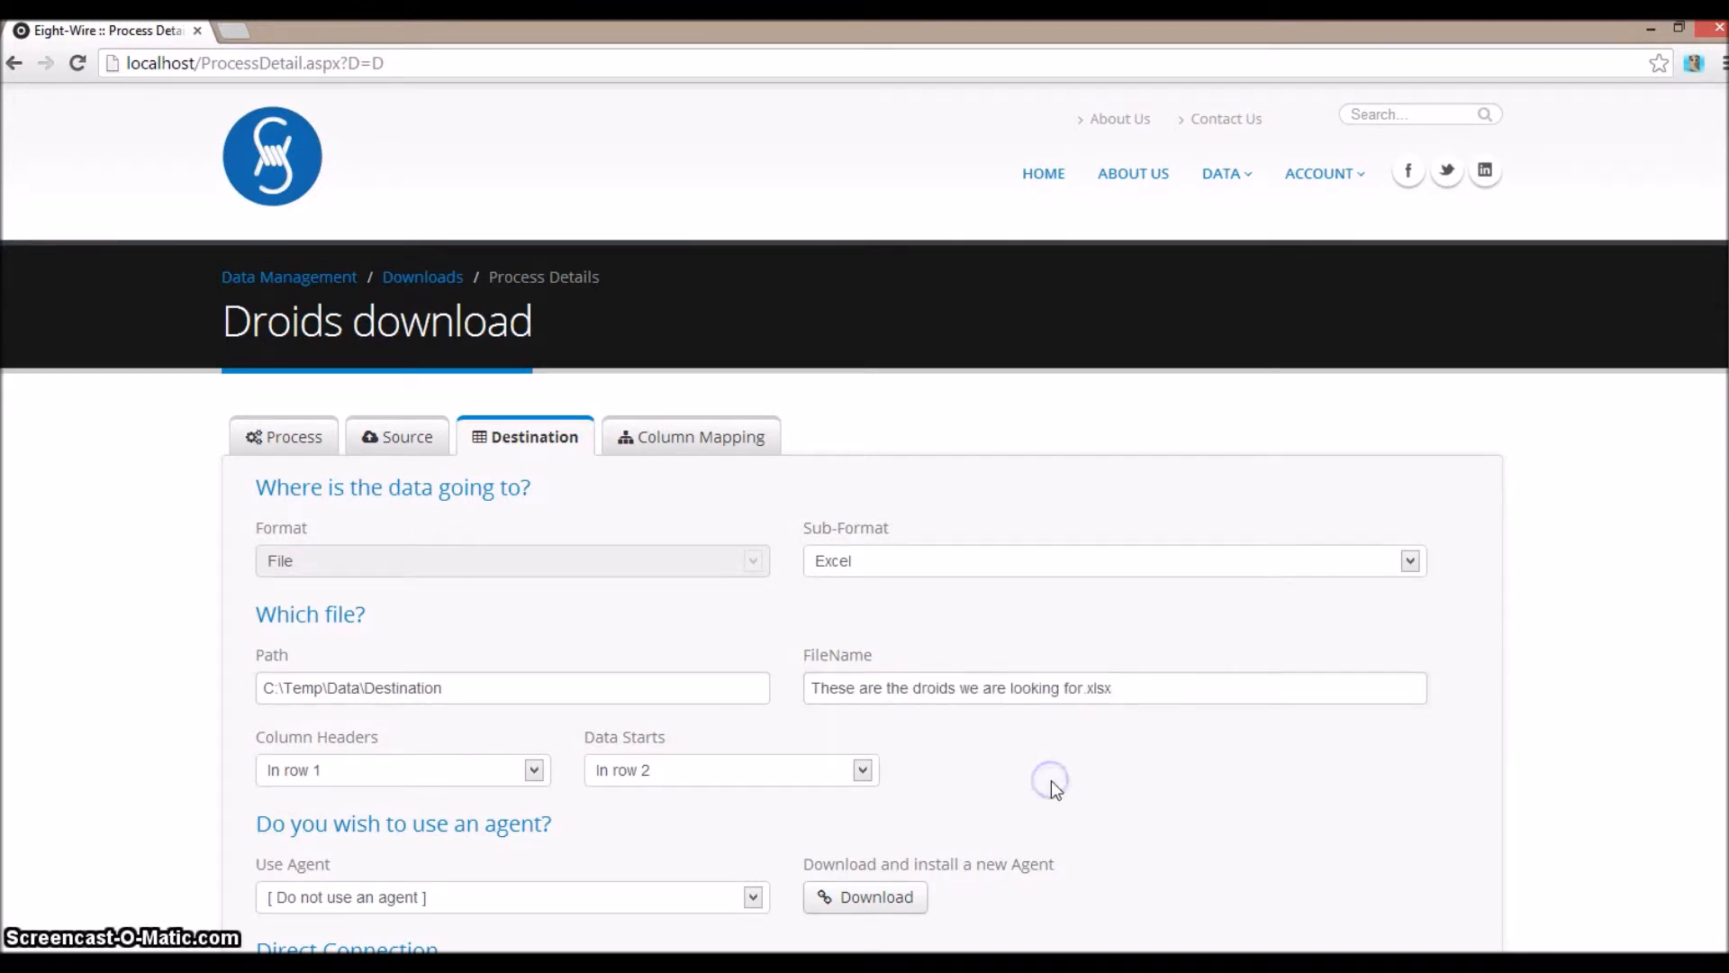
- Set the download destination to use Agent 46 on SEMICONDUCTOR, and finish the process with the proposed column mapping
{"action": "scroll", "coordinate": [1051, 780], "scroll_direction": "down", "scroll_amount": 3}
{"action": "left_click", "coordinate": [694, 656]}
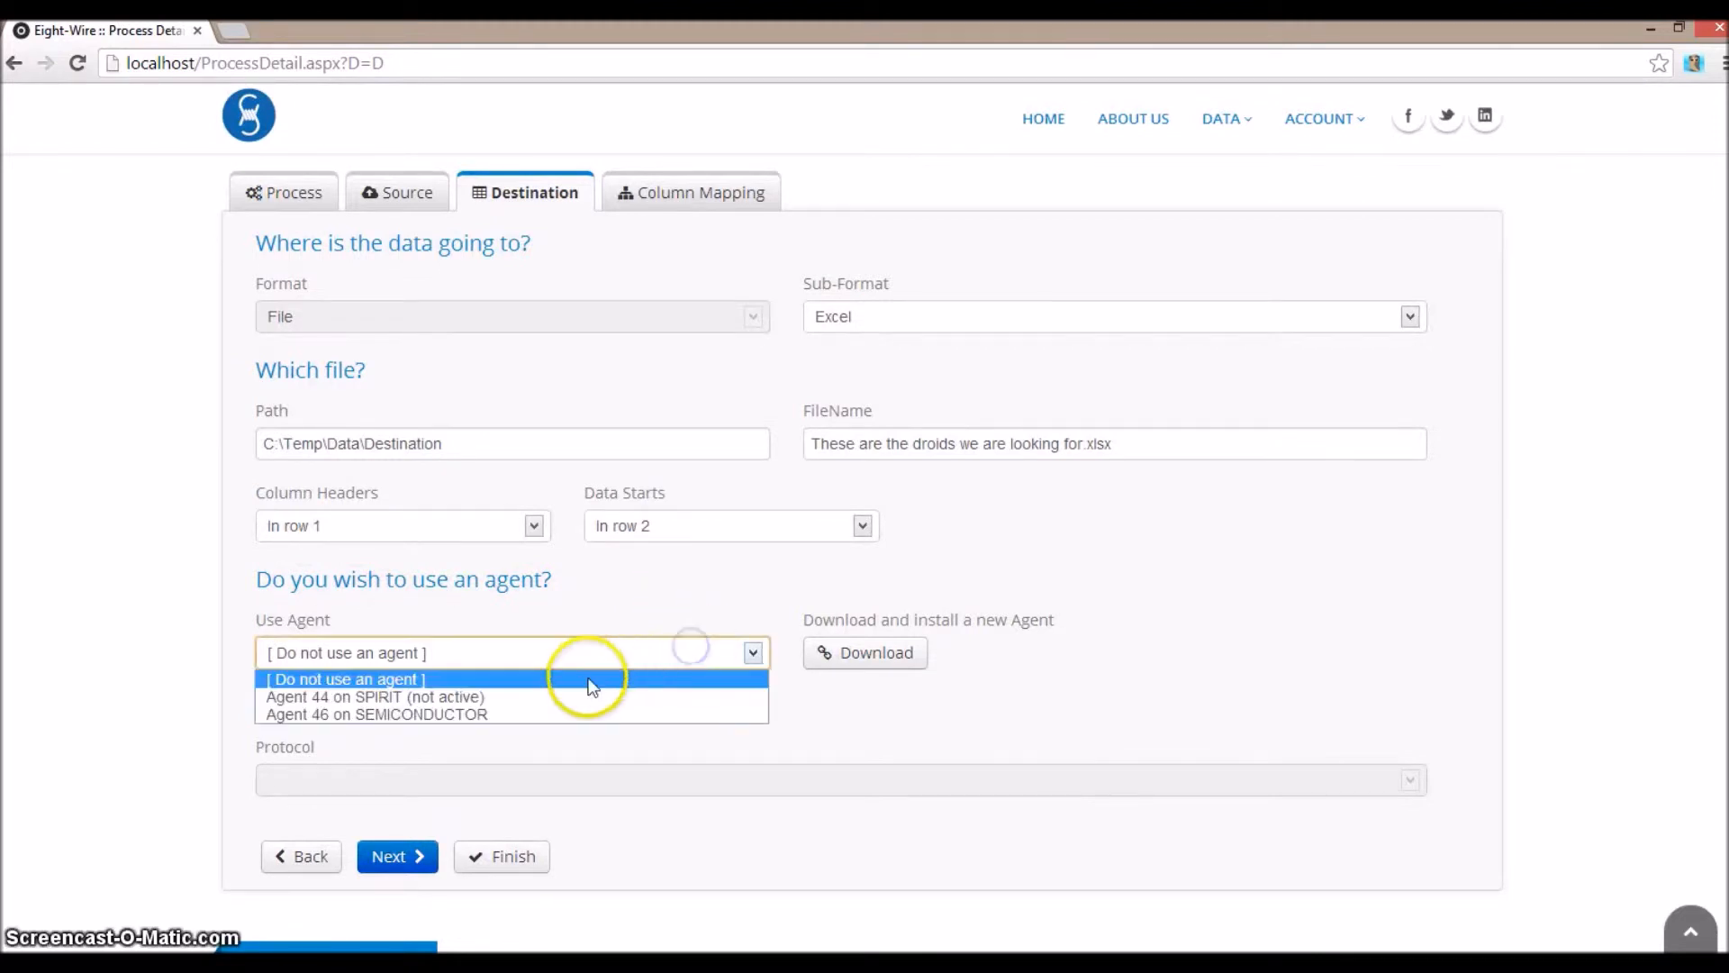
{"action": "left_click", "coordinate": [566, 717]}
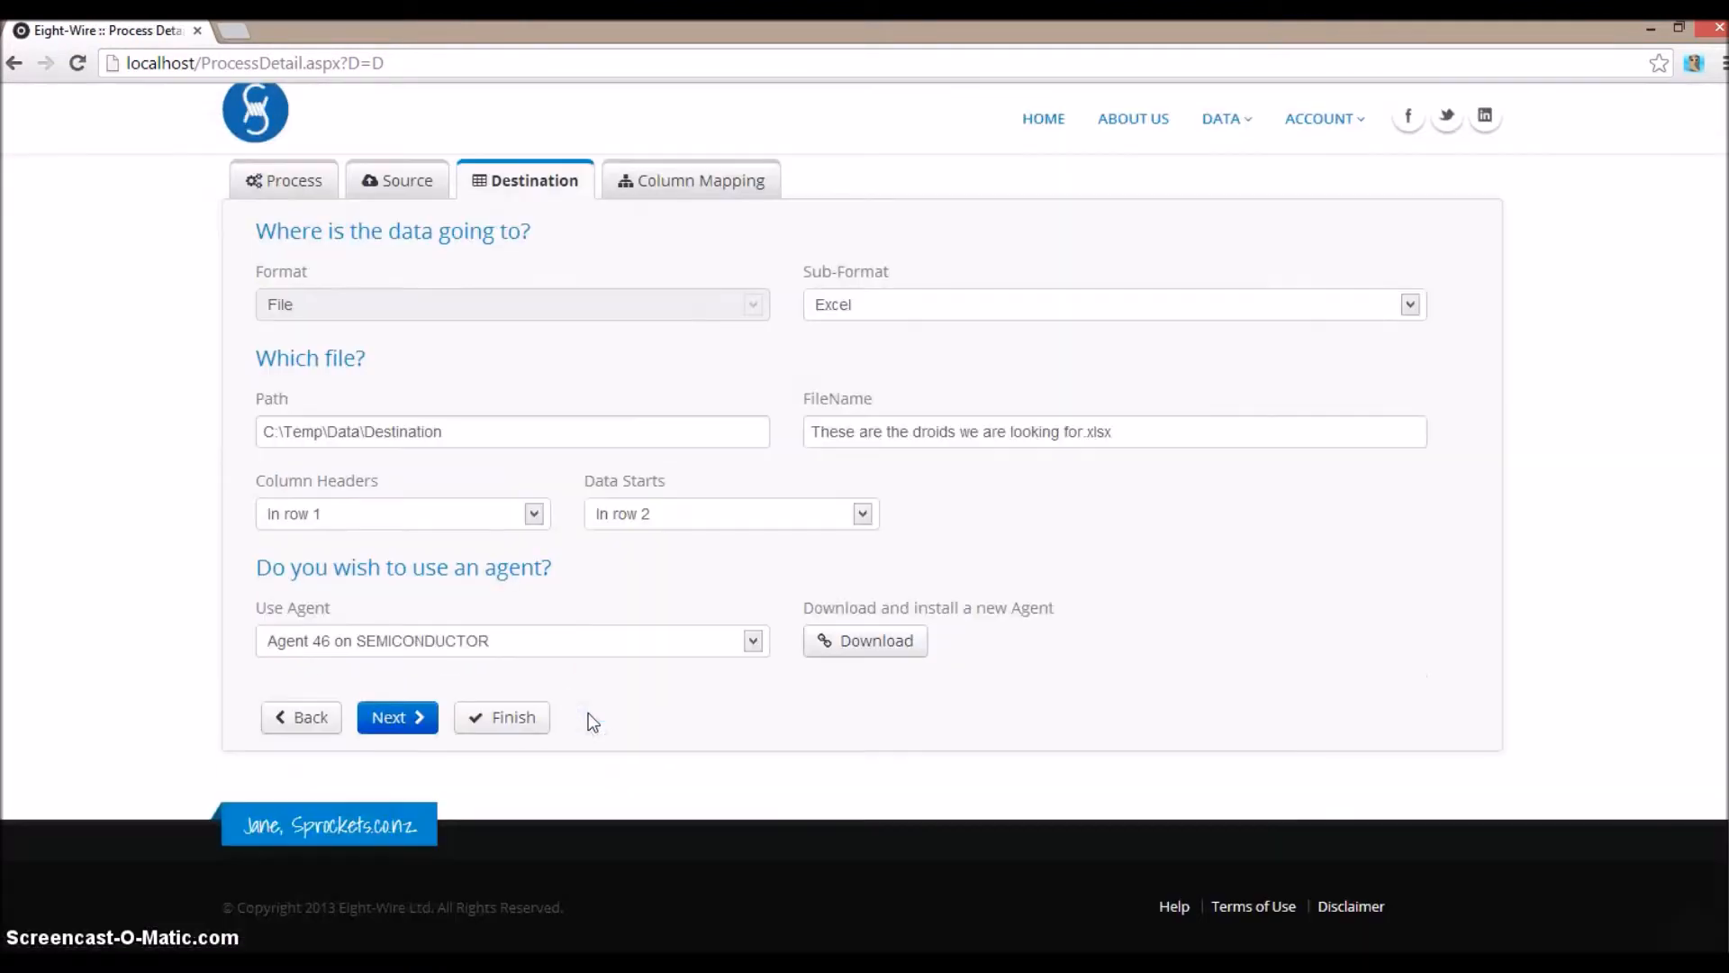
{"action": "left_click", "coordinate": [402, 720]}
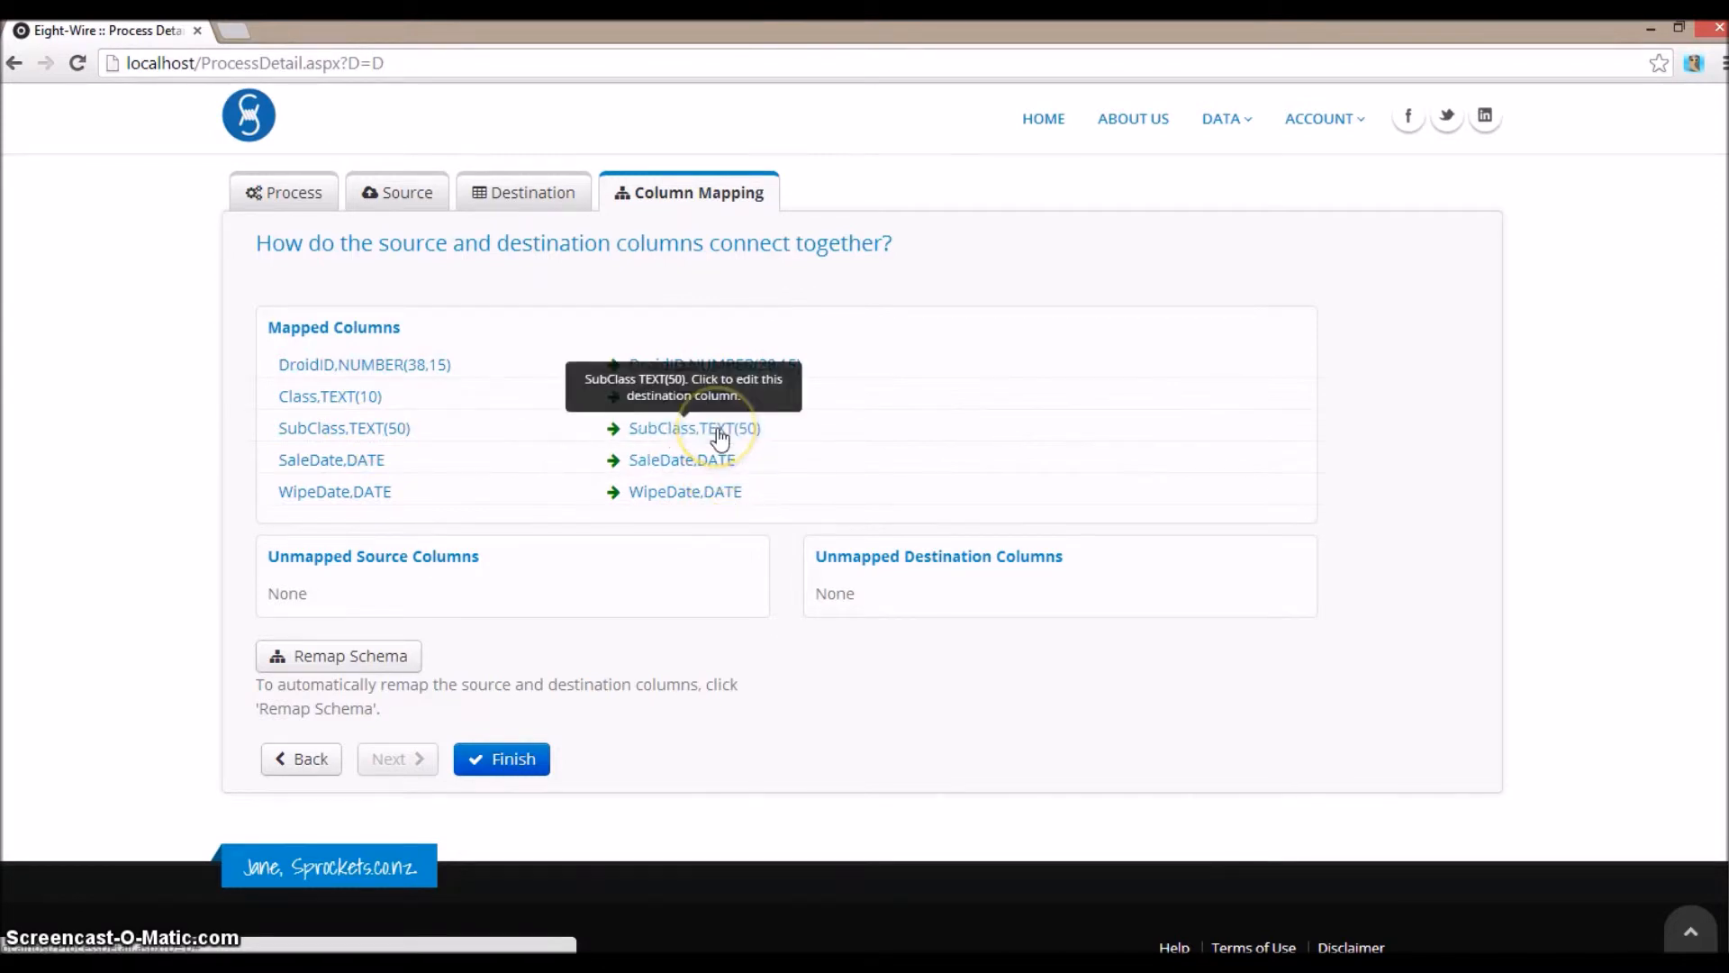
{"action": "left_click", "coordinate": [510, 763]}
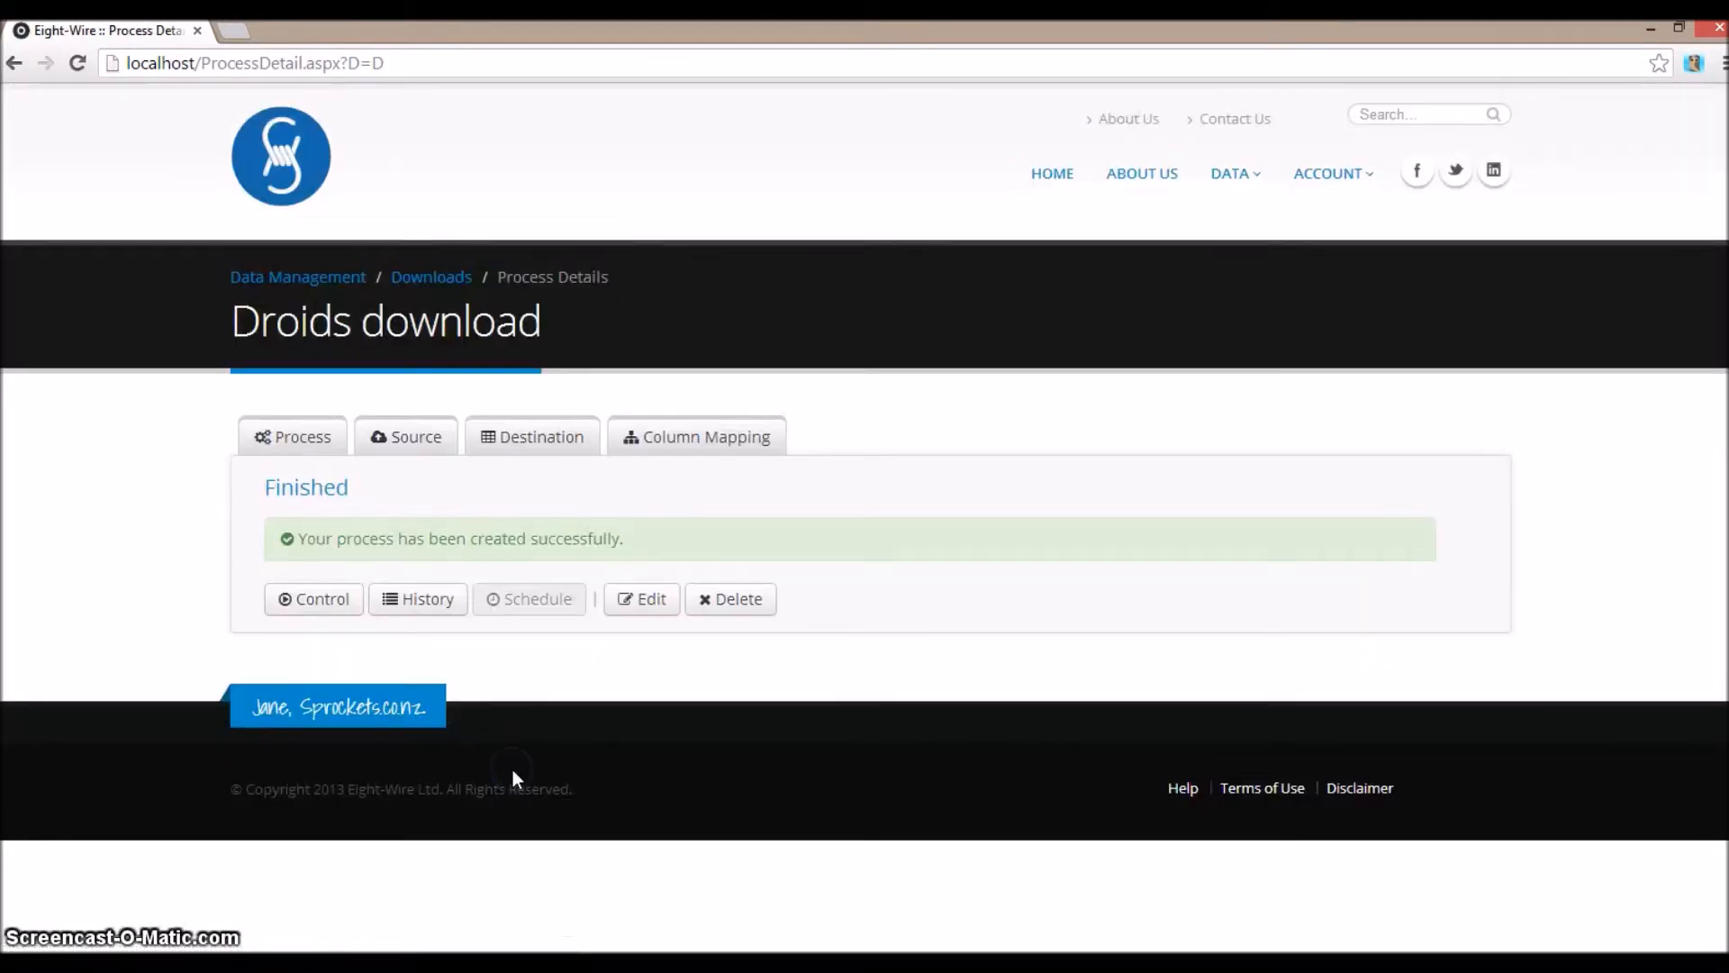
{"action": "left_click", "coordinate": [309, 273]}
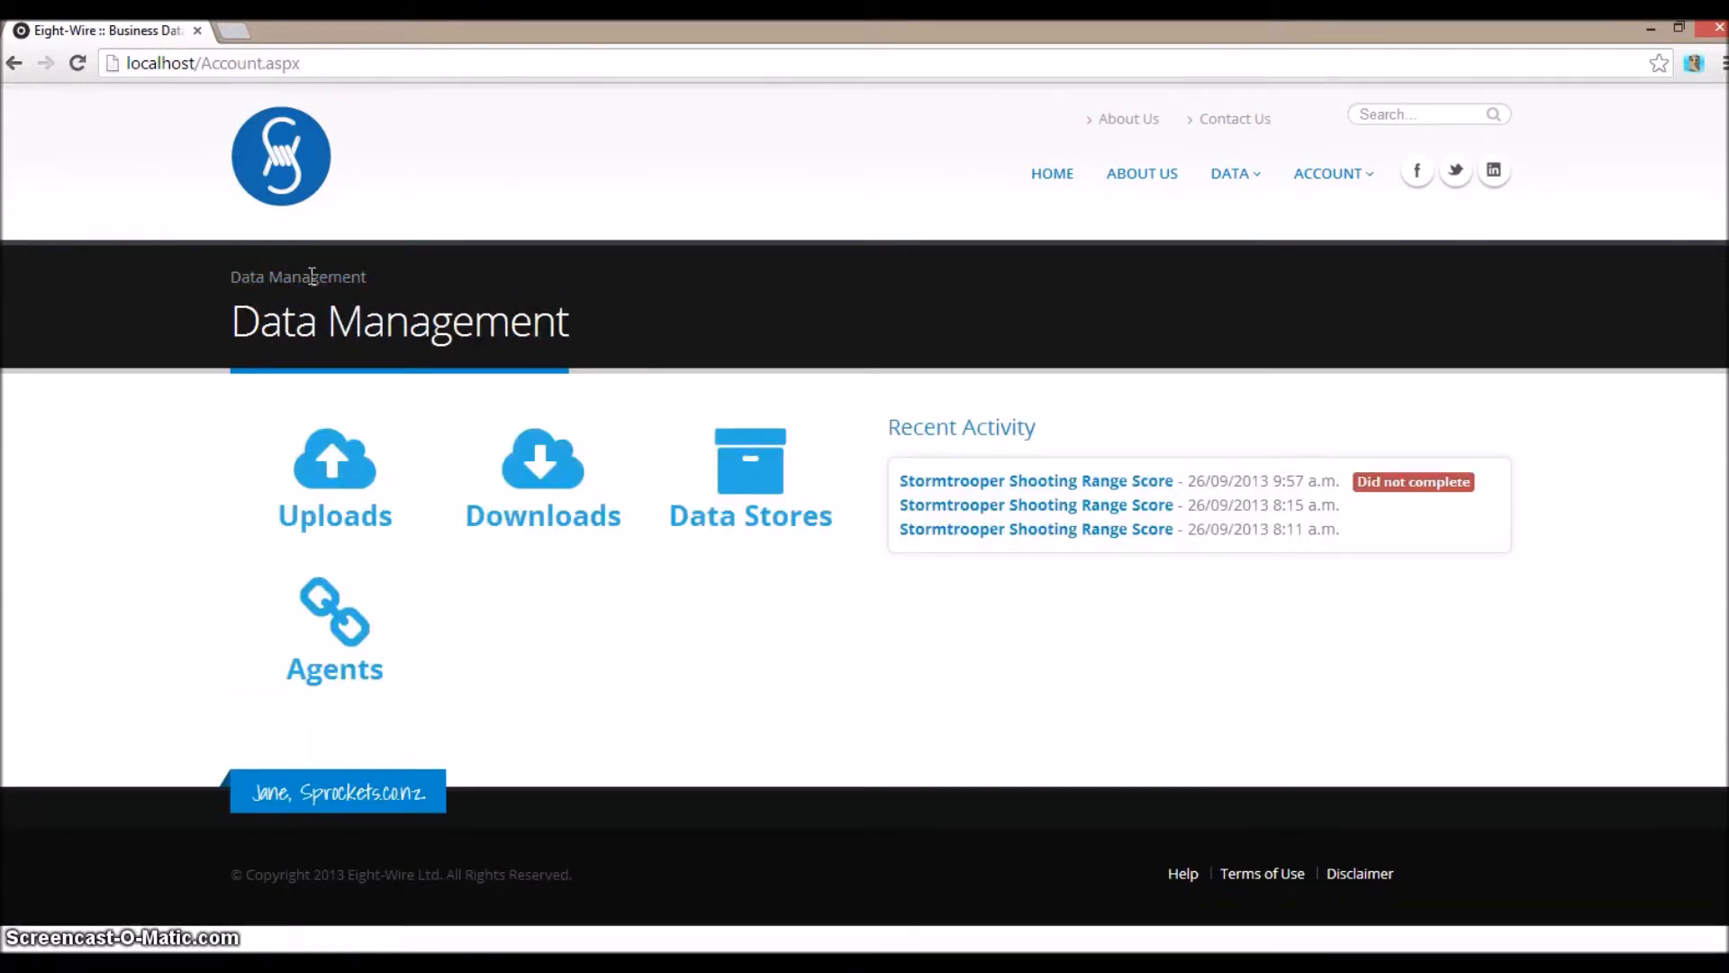
- Switch to File Explorer and open "These are the droids we are looking for.xlsx" from the C:\Temp\Data\Source folder
{"action": "key", "text": "alt+Tab"}
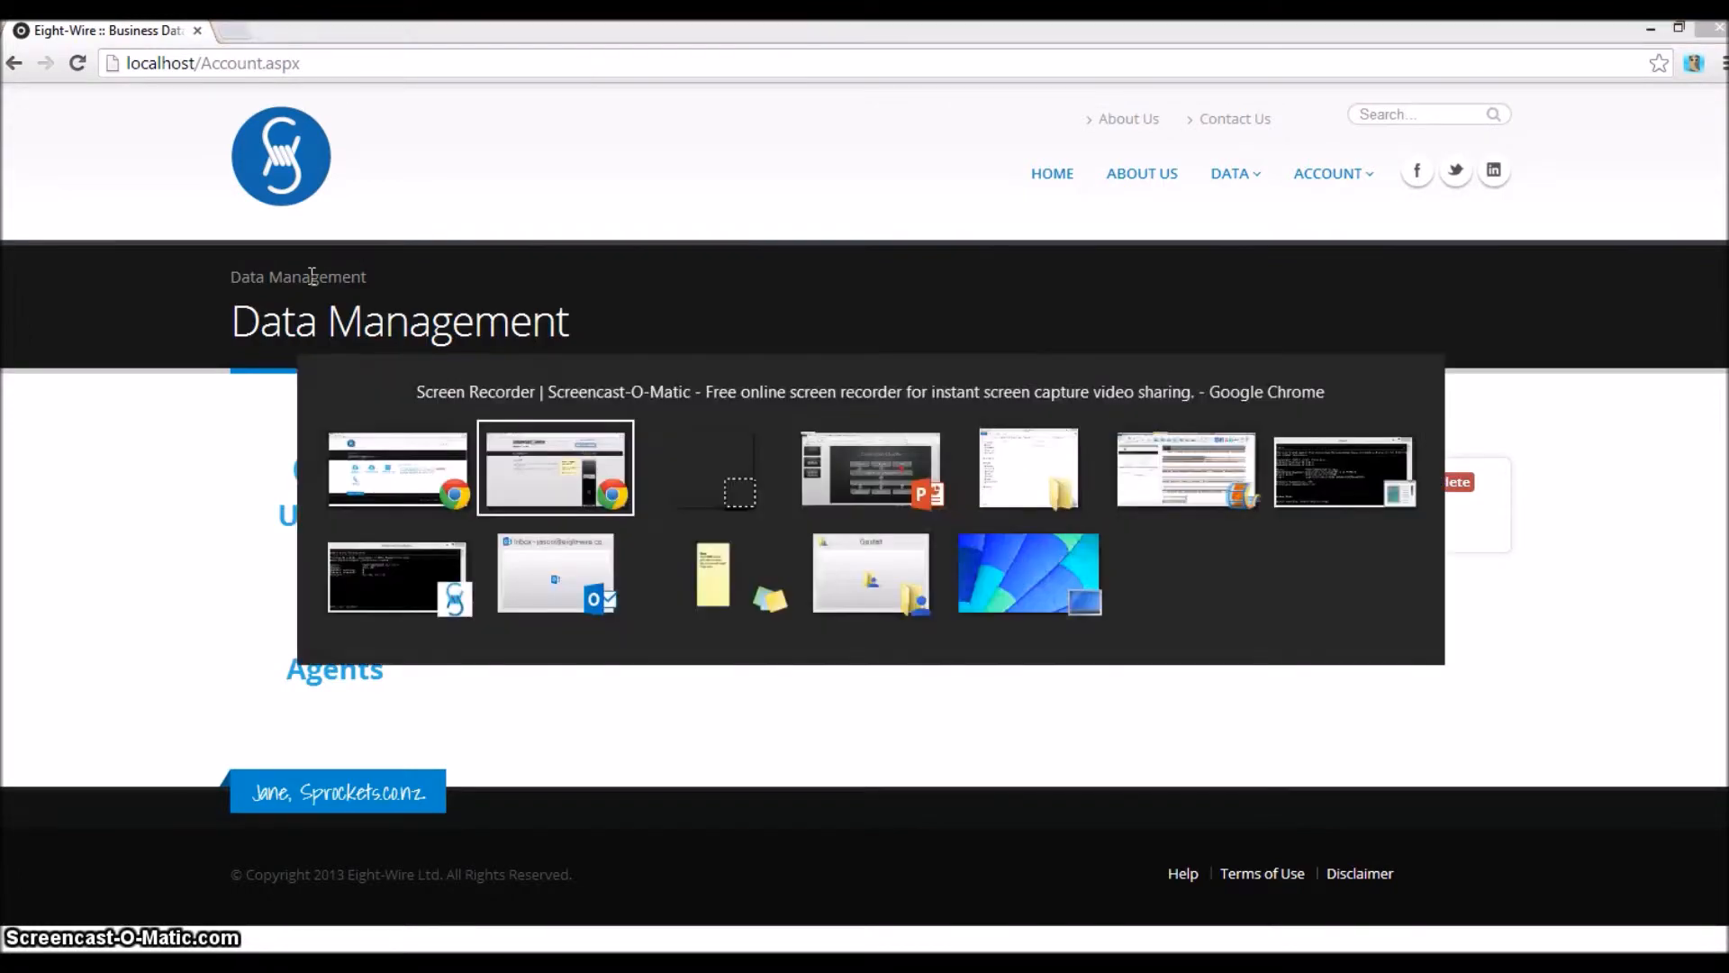
{"action": "key", "text": "Tab"}
{"action": "key", "text": "Tab"}
{"action": "key", "text": "Tab"}
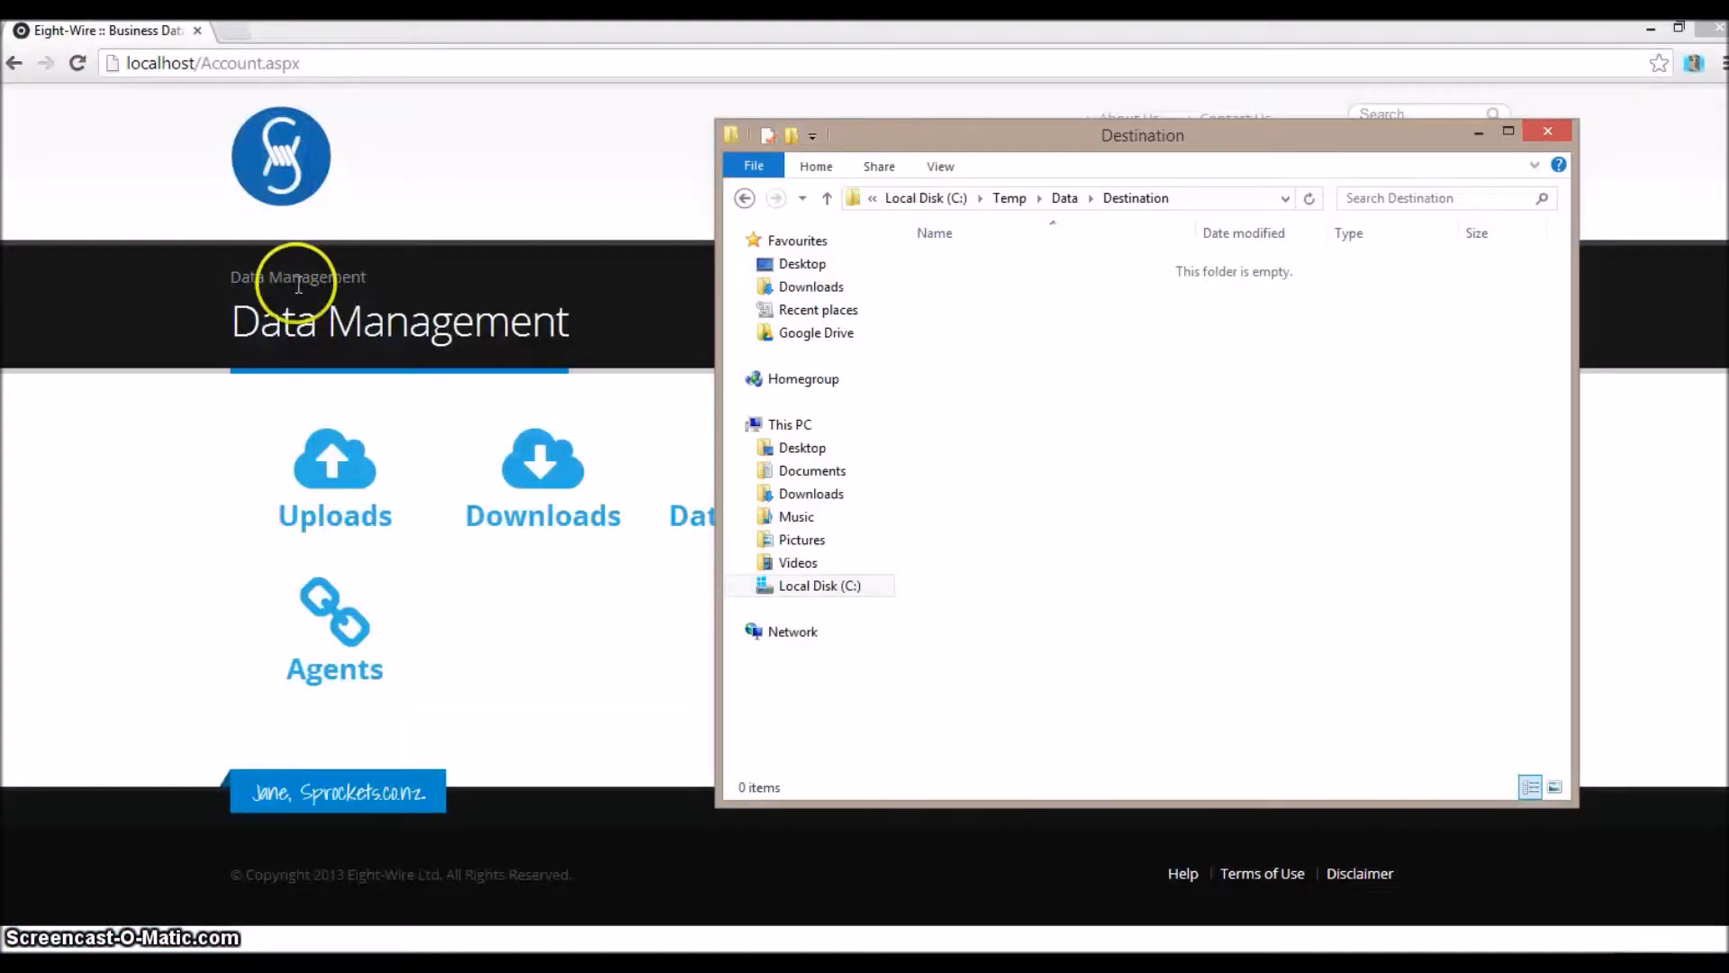
{"action": "left_click", "coordinate": [1065, 199]}
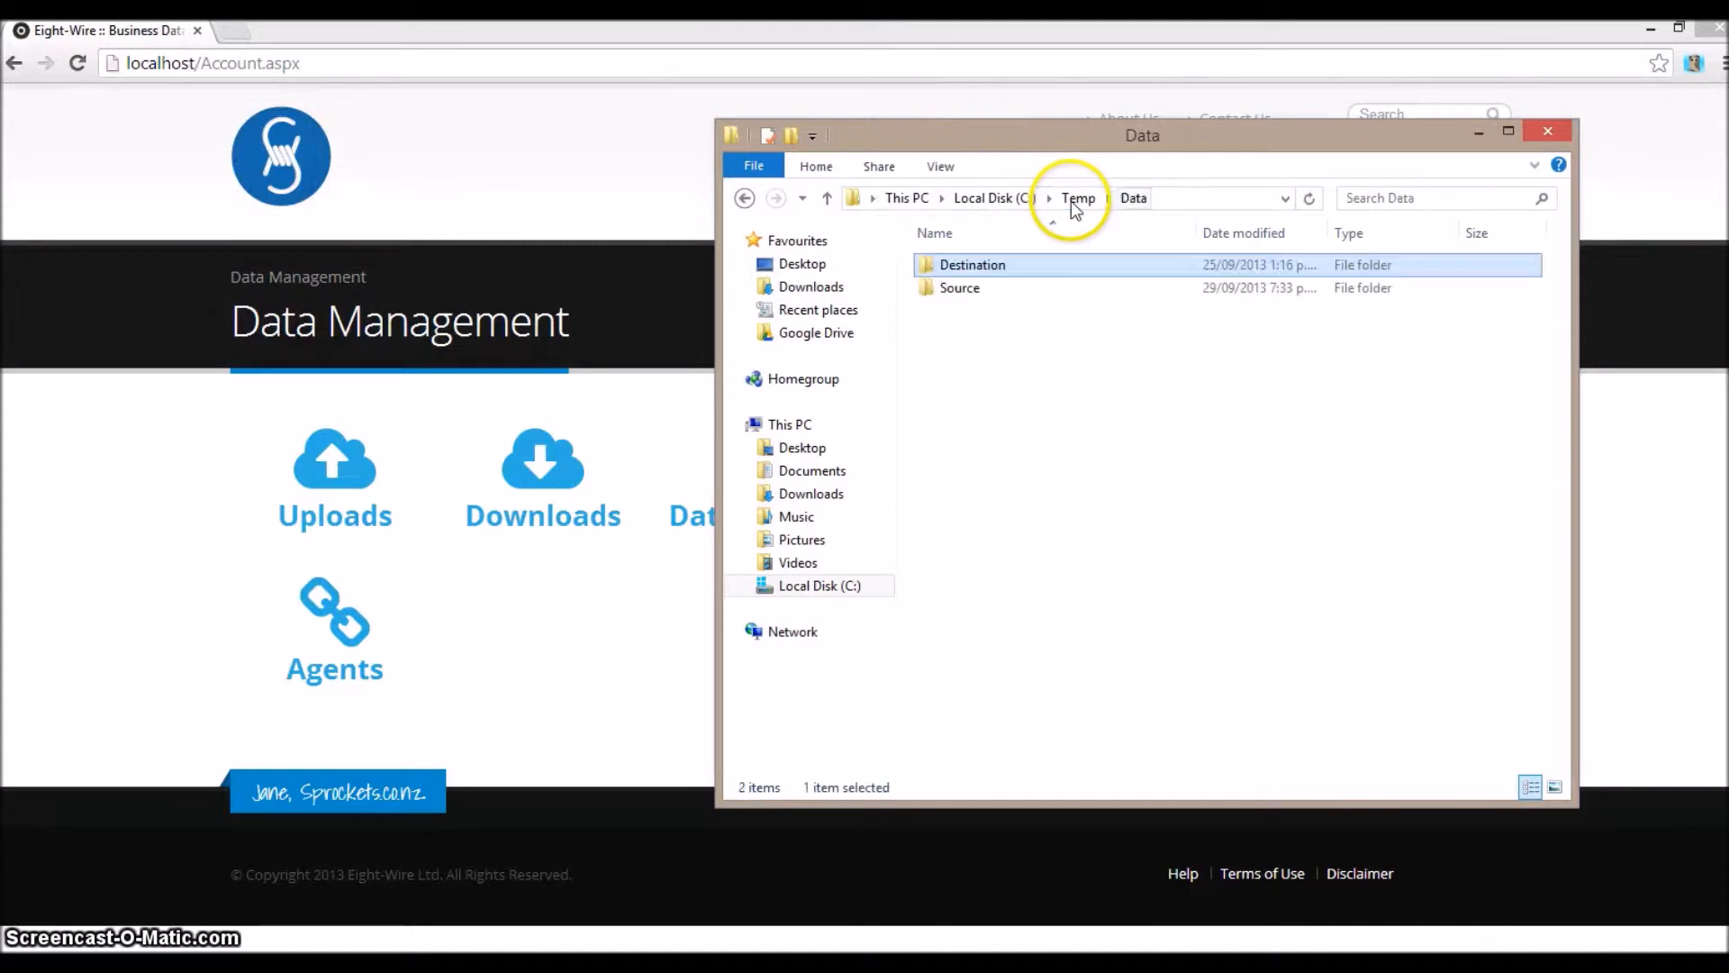
{"action": "double_click", "coordinate": [968, 287]}
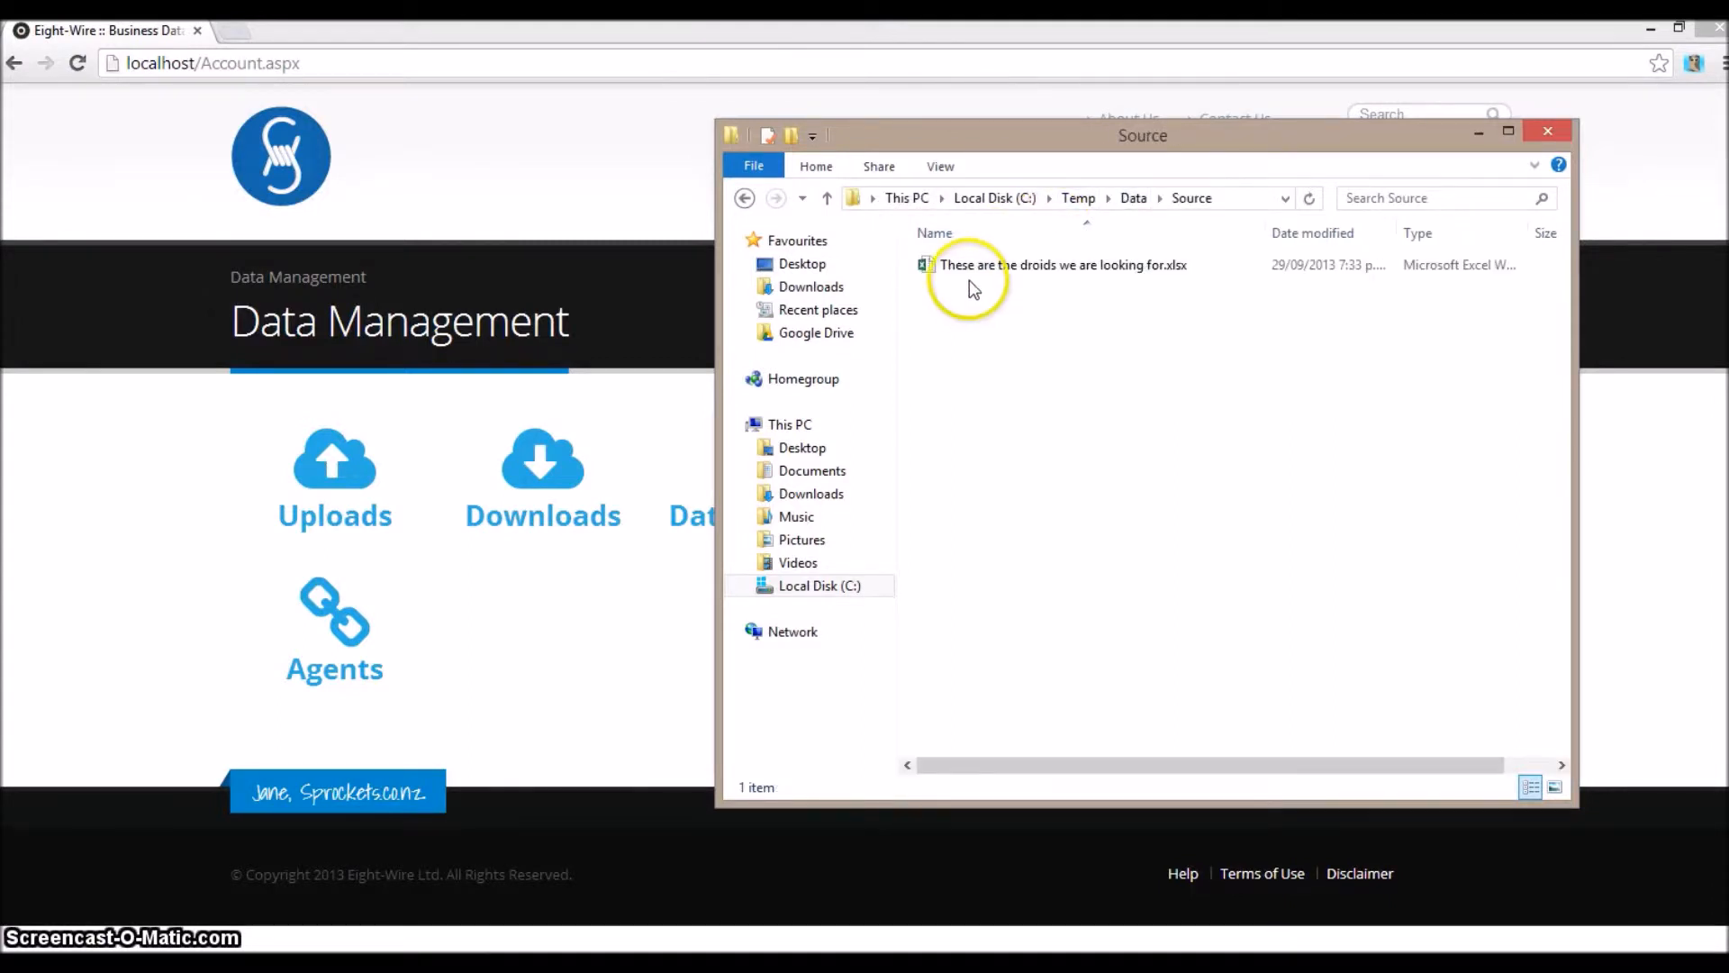
{"action": "left_click", "coordinate": [980, 270]}
{"action": "double_click", "coordinate": [980, 272]}
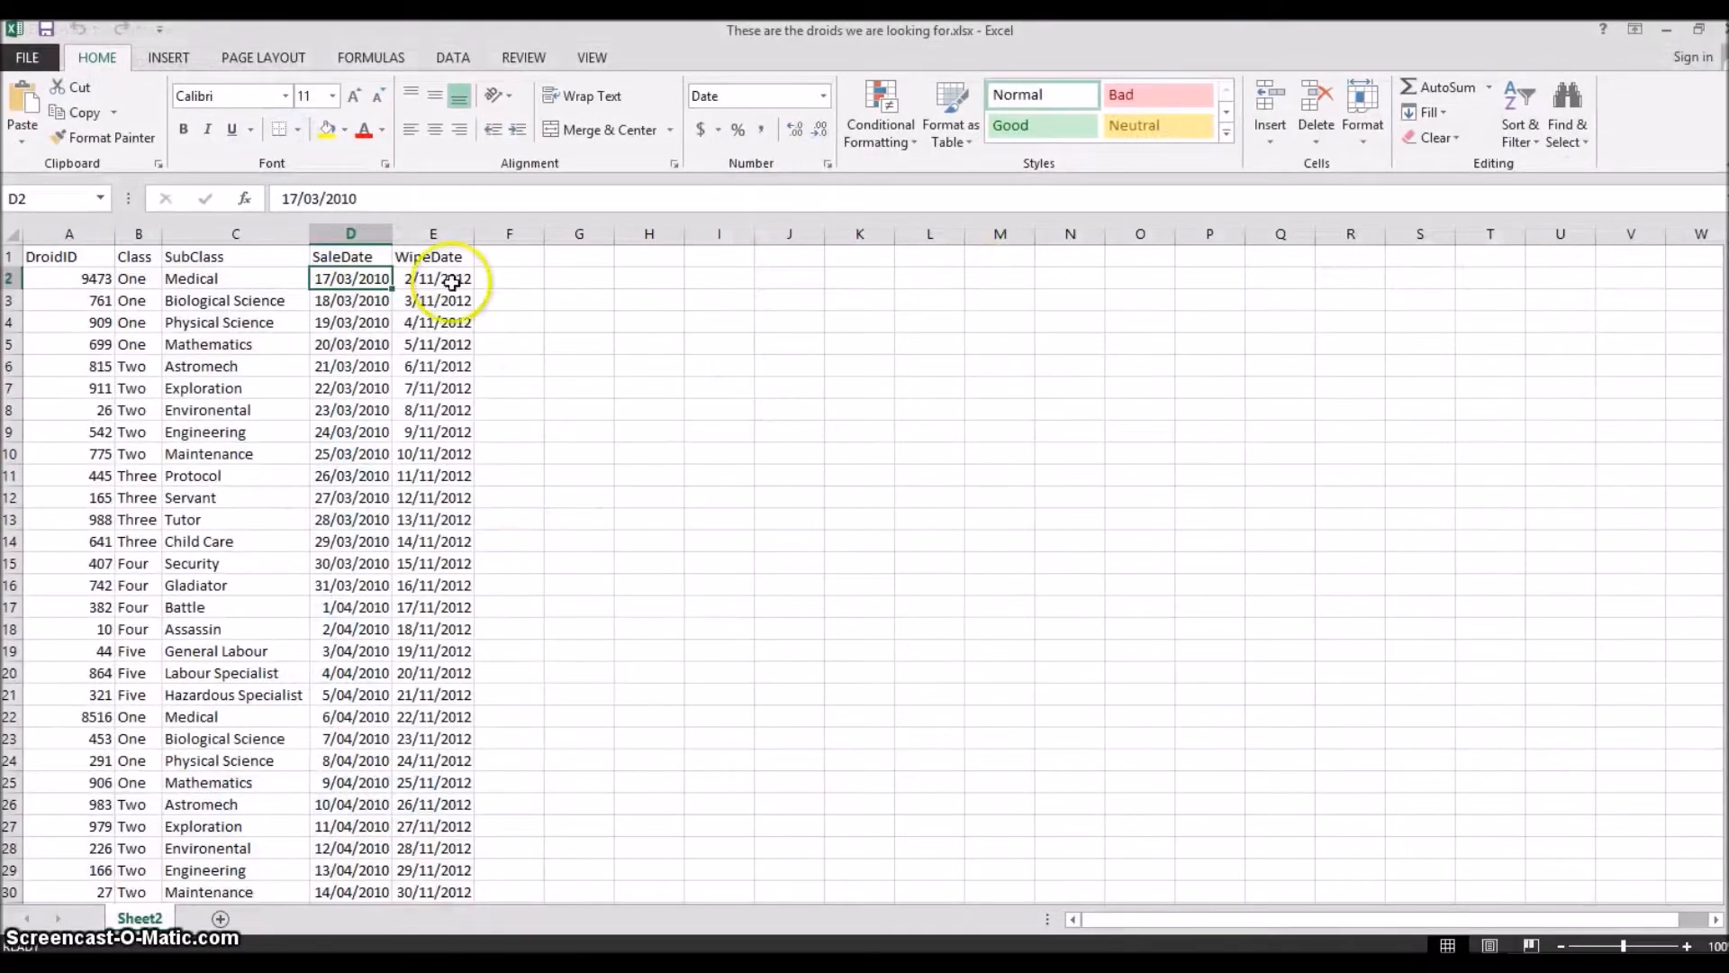
- Rename the column headers in D1 and E1 to SaleDat and WipeDat
{"action": "left_click", "coordinate": [375, 253]}
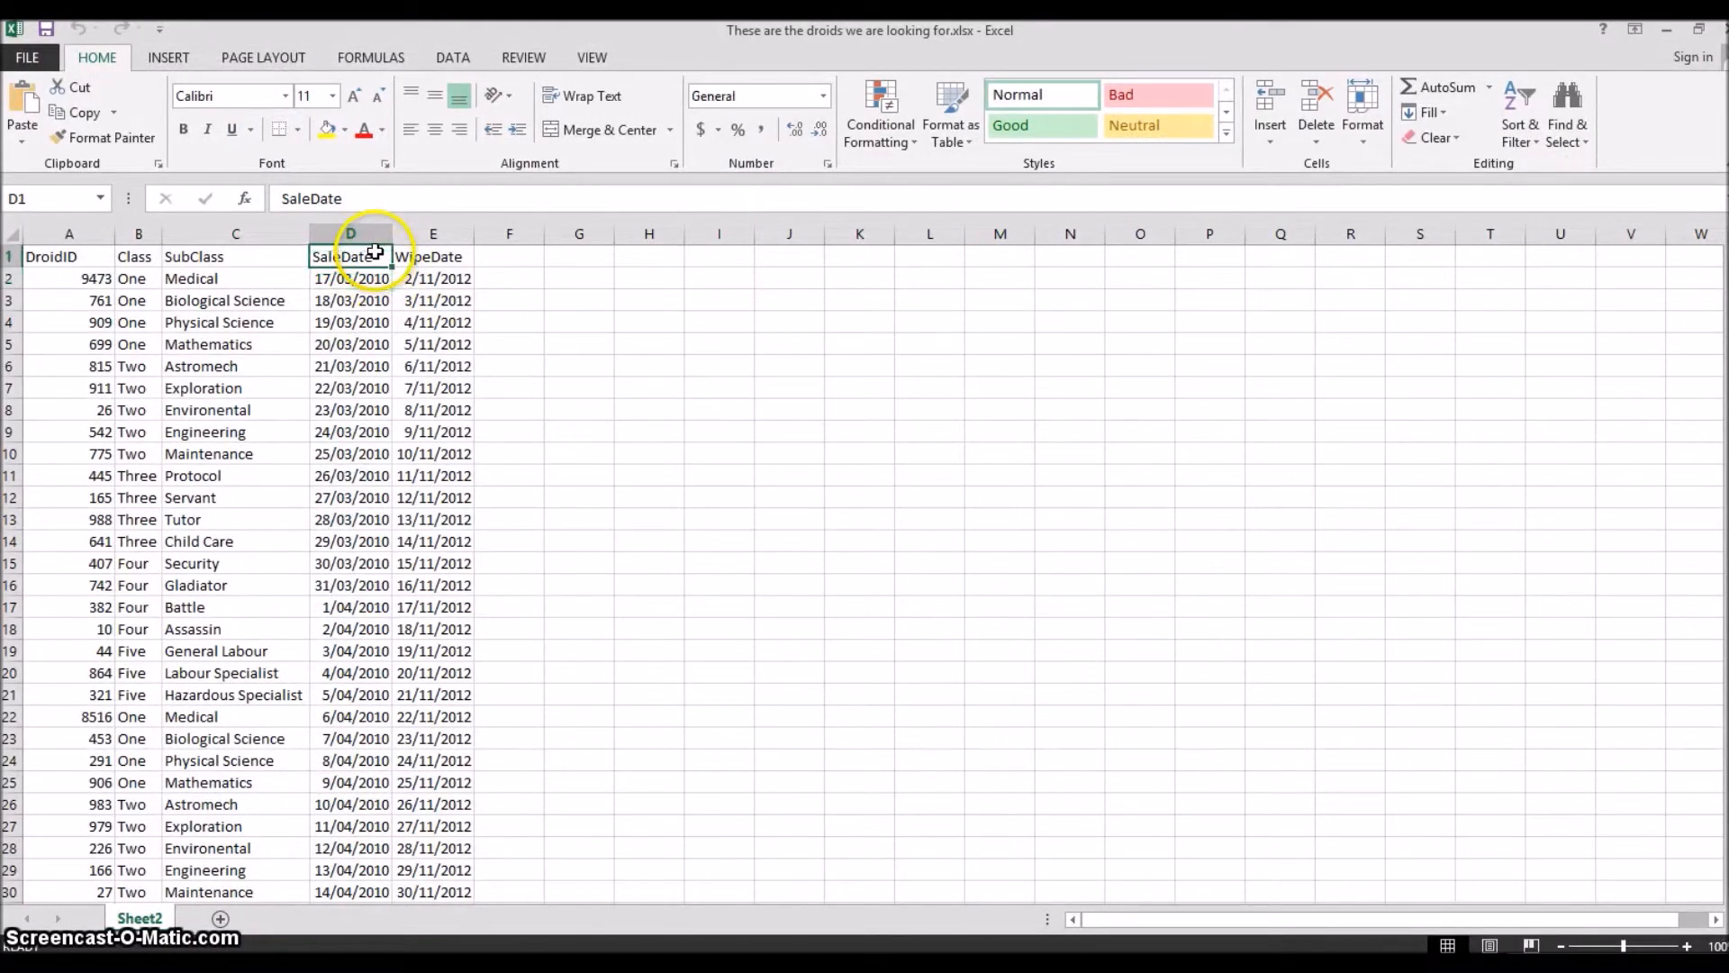
{"action": "left_click", "coordinate": [364, 195]}
{"action": "key", "text": "BackSpace"}
{"action": "left_click", "coordinate": [436, 254]}
{"action": "left_click", "coordinate": [412, 201]}
{"action": "key", "text": "BackSpace"}
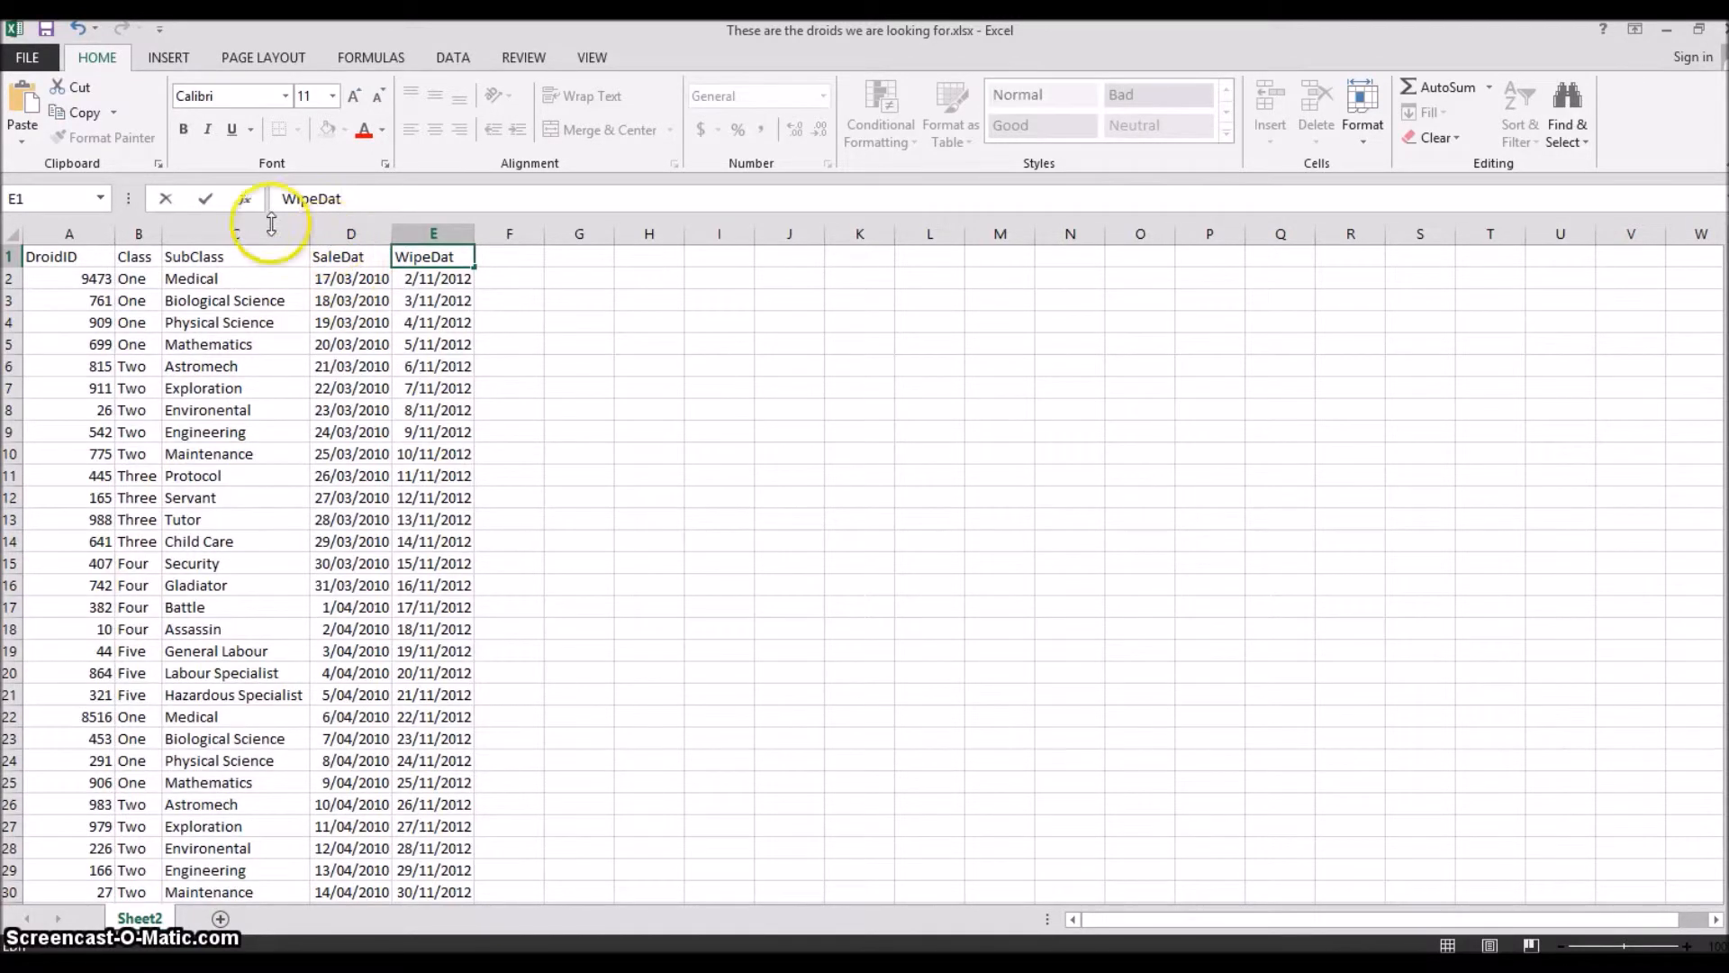
- Duplicate the DroidID column into column F under the header DroidID2, and close the workbook with its changes saved
{"action": "left_click", "coordinate": [64, 234]}
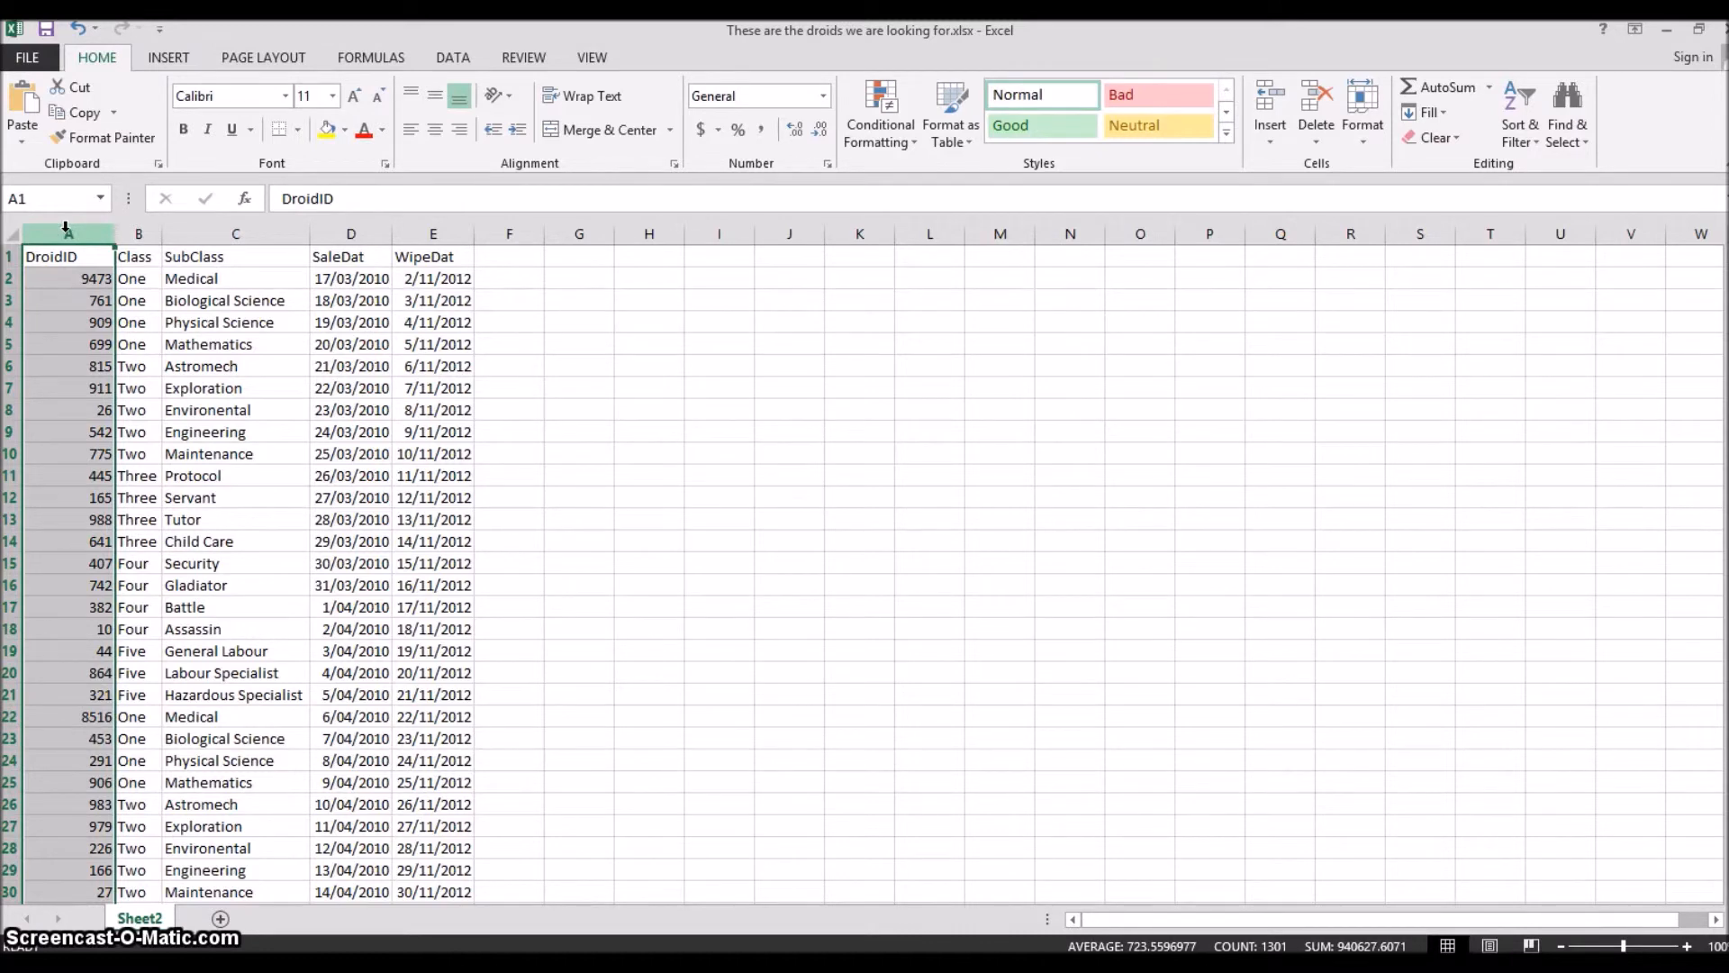
{"action": "key", "text": "ctrl+c"}
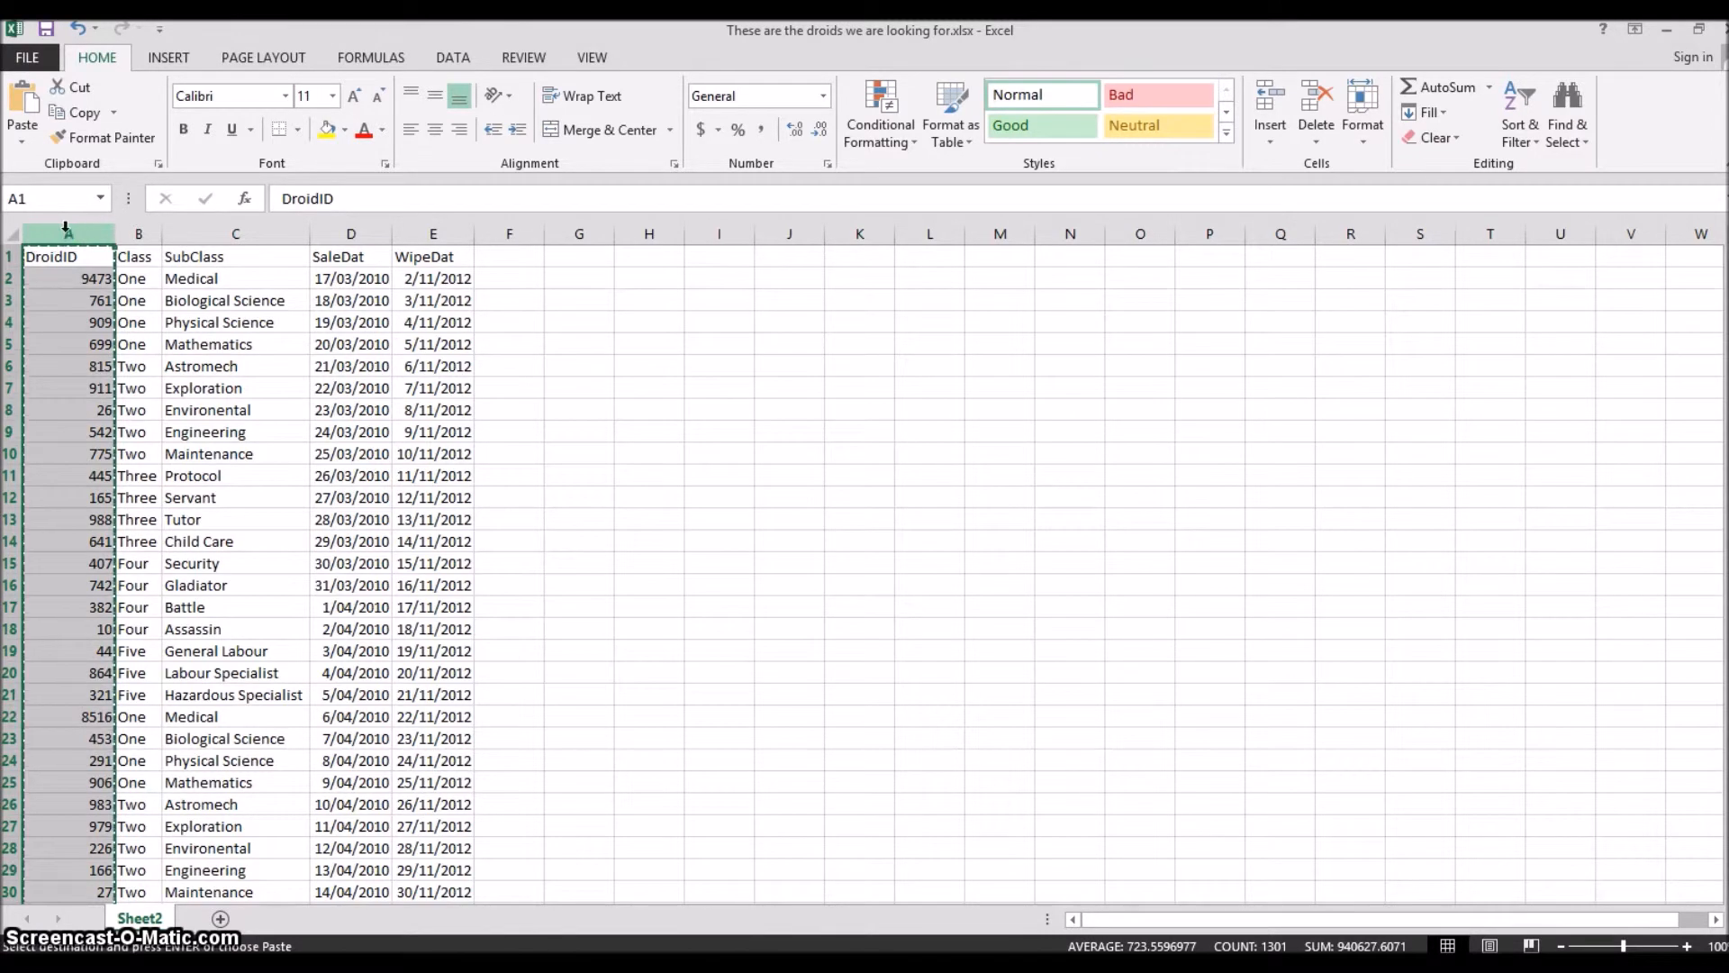
{"action": "left_click", "coordinate": [515, 257]}
{"action": "key", "text": "ctrl+v"}
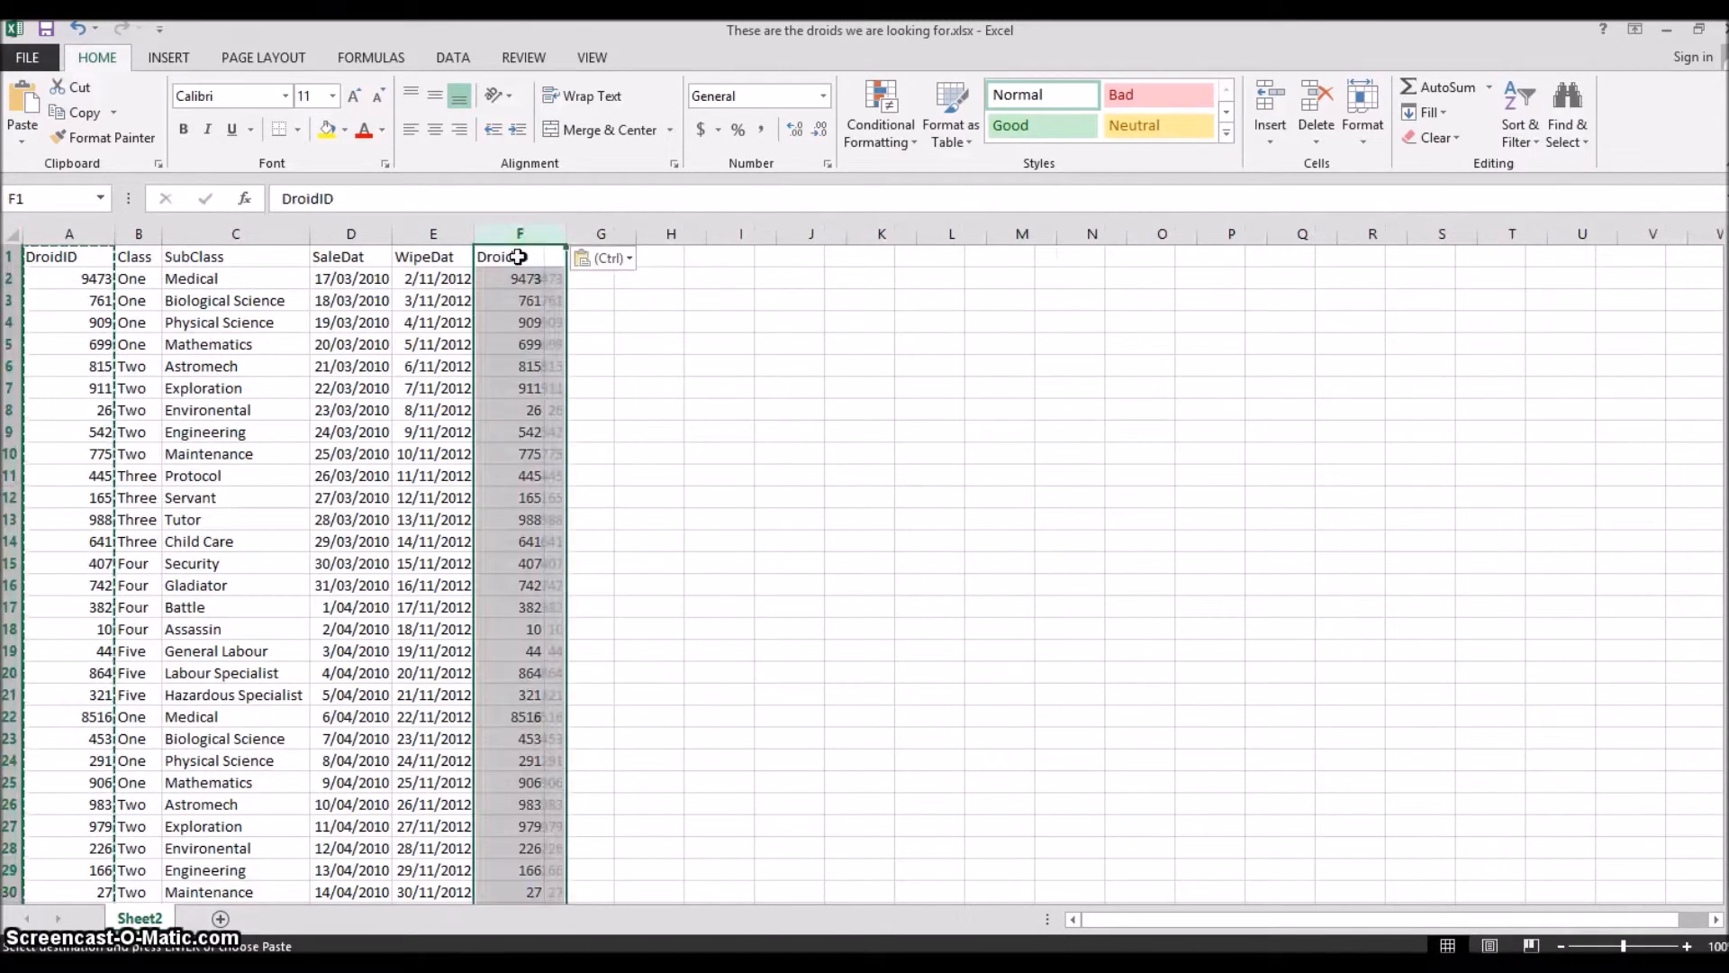
{"action": "left_click", "coordinate": [479, 203]}
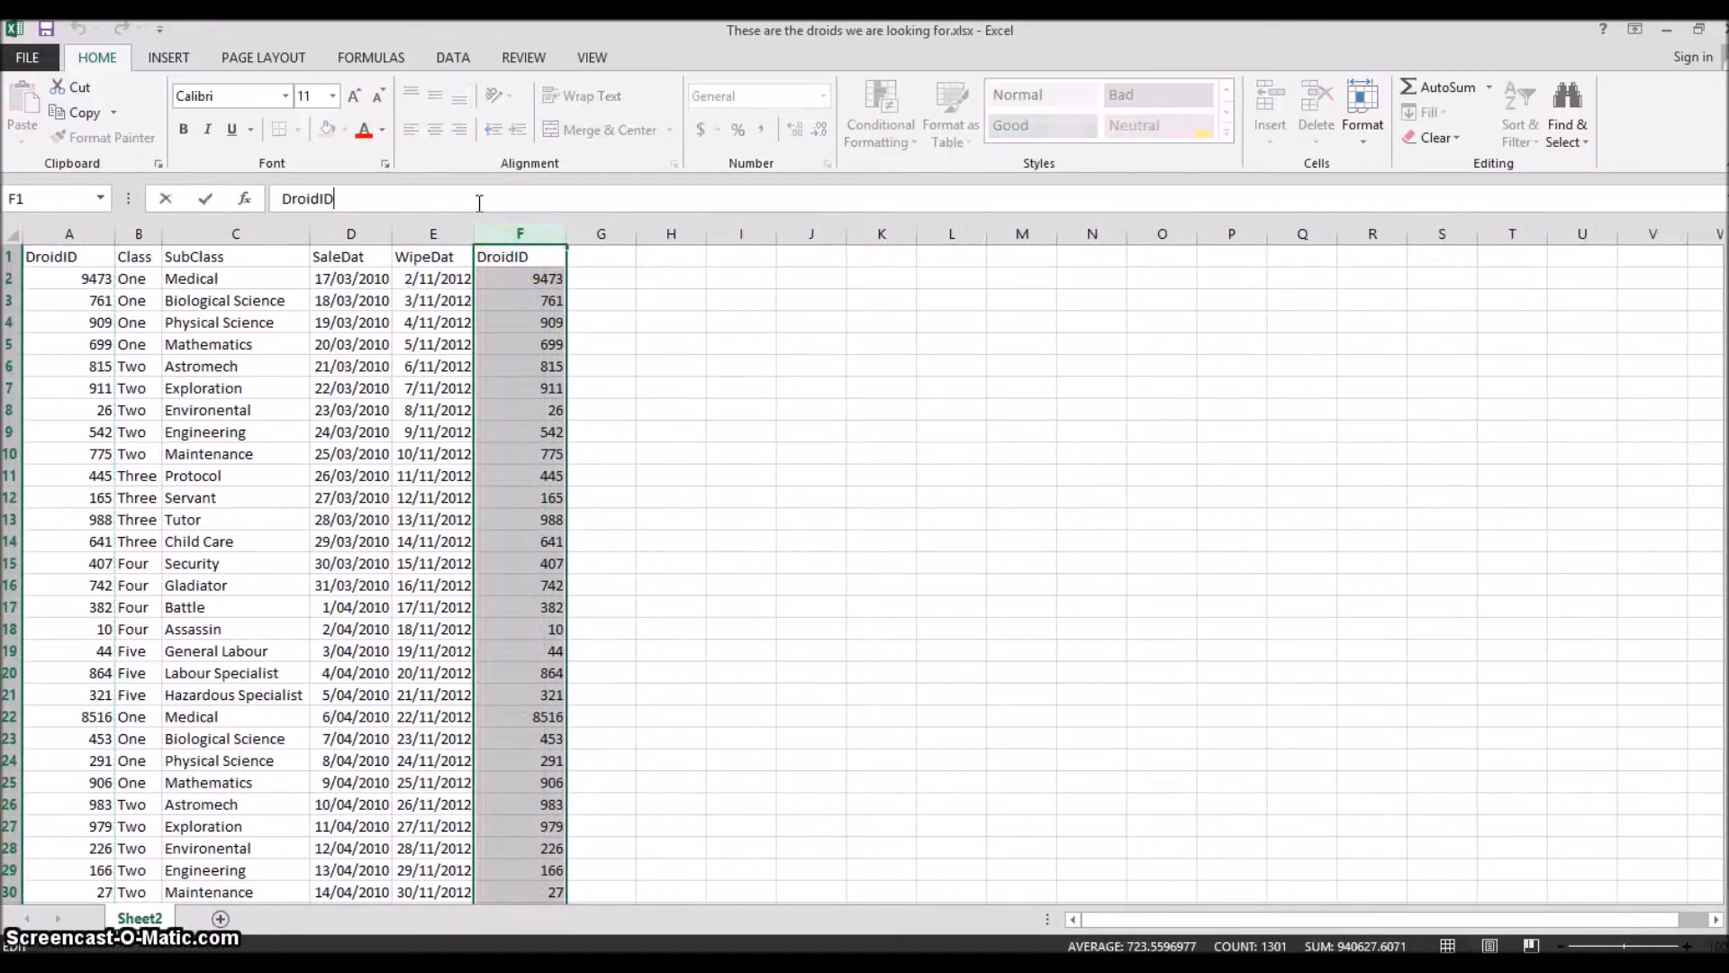
{"action": "type", "text": "2"}
{"action": "left_click", "coordinate": [457, 386]}
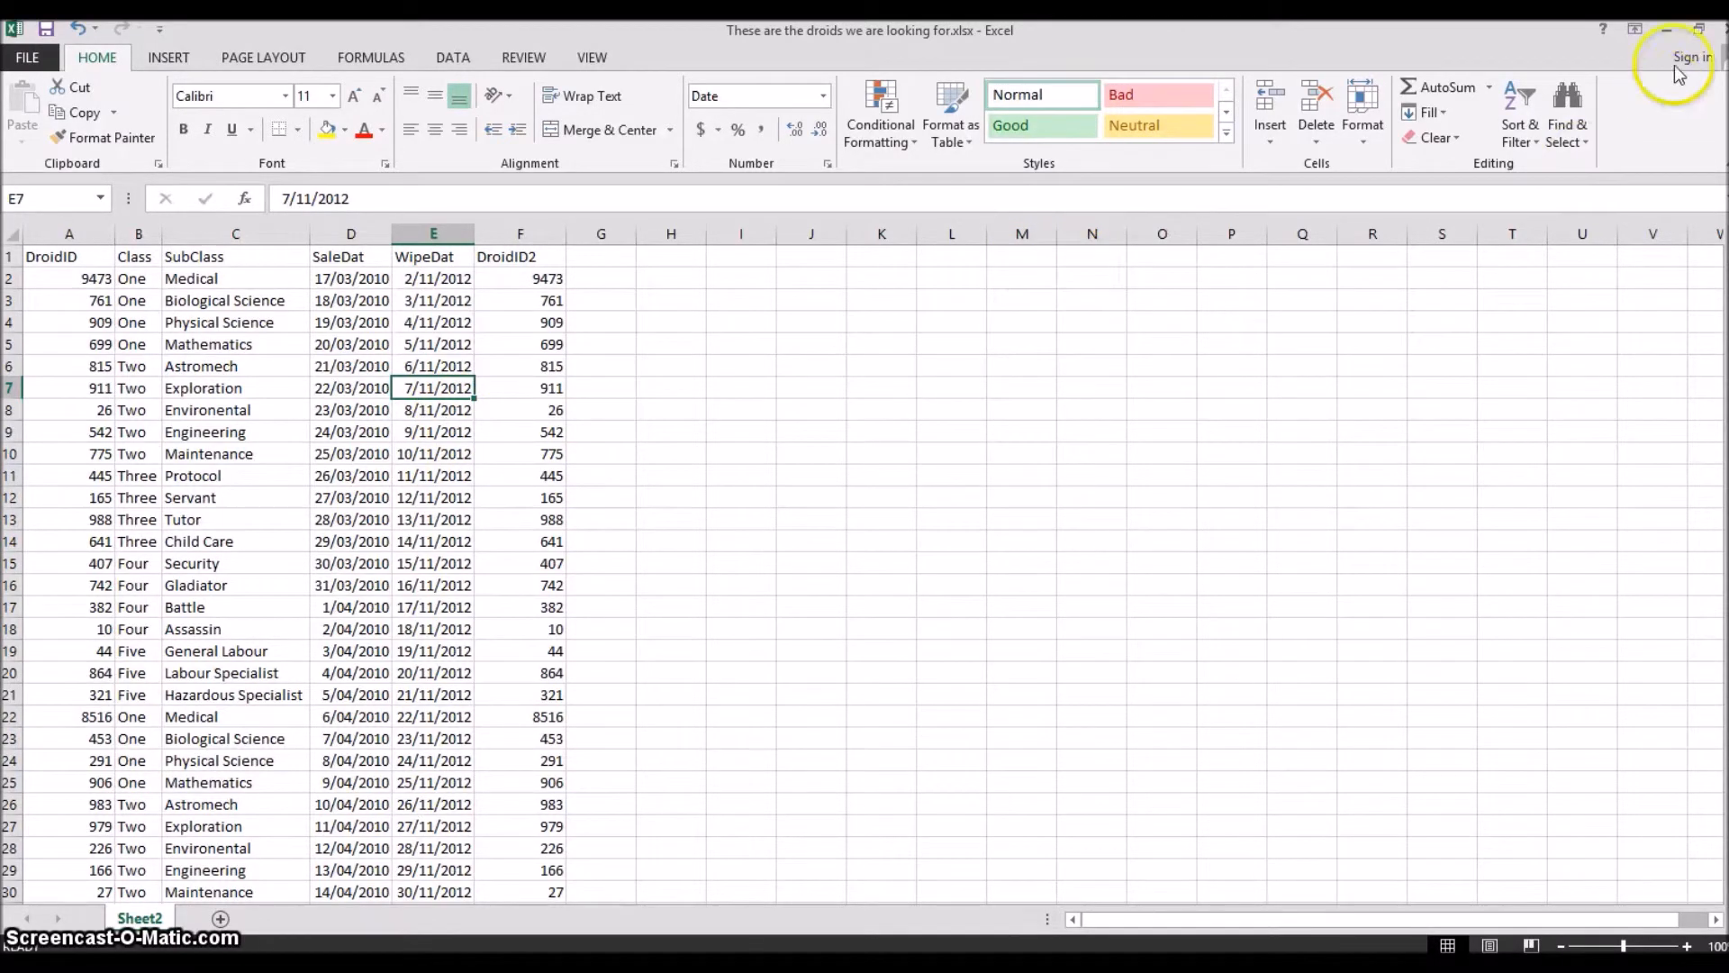
{"action": "left_click", "coordinate": [1716, 29]}
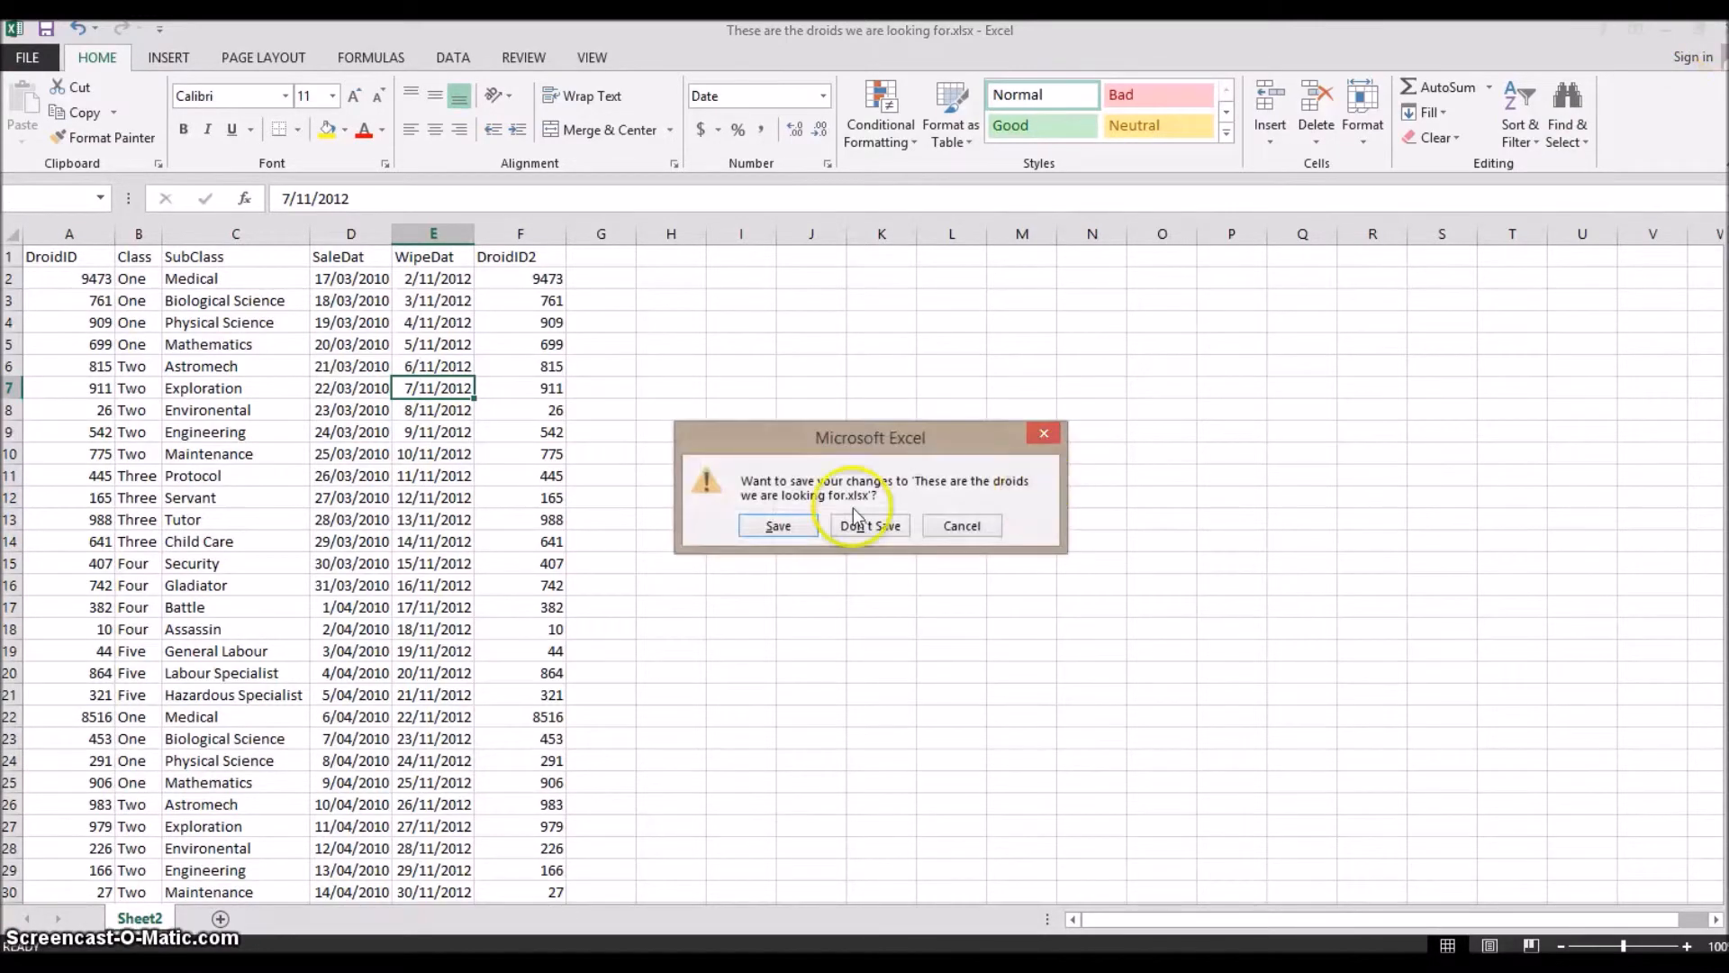
{"action": "left_click", "coordinate": [797, 528]}
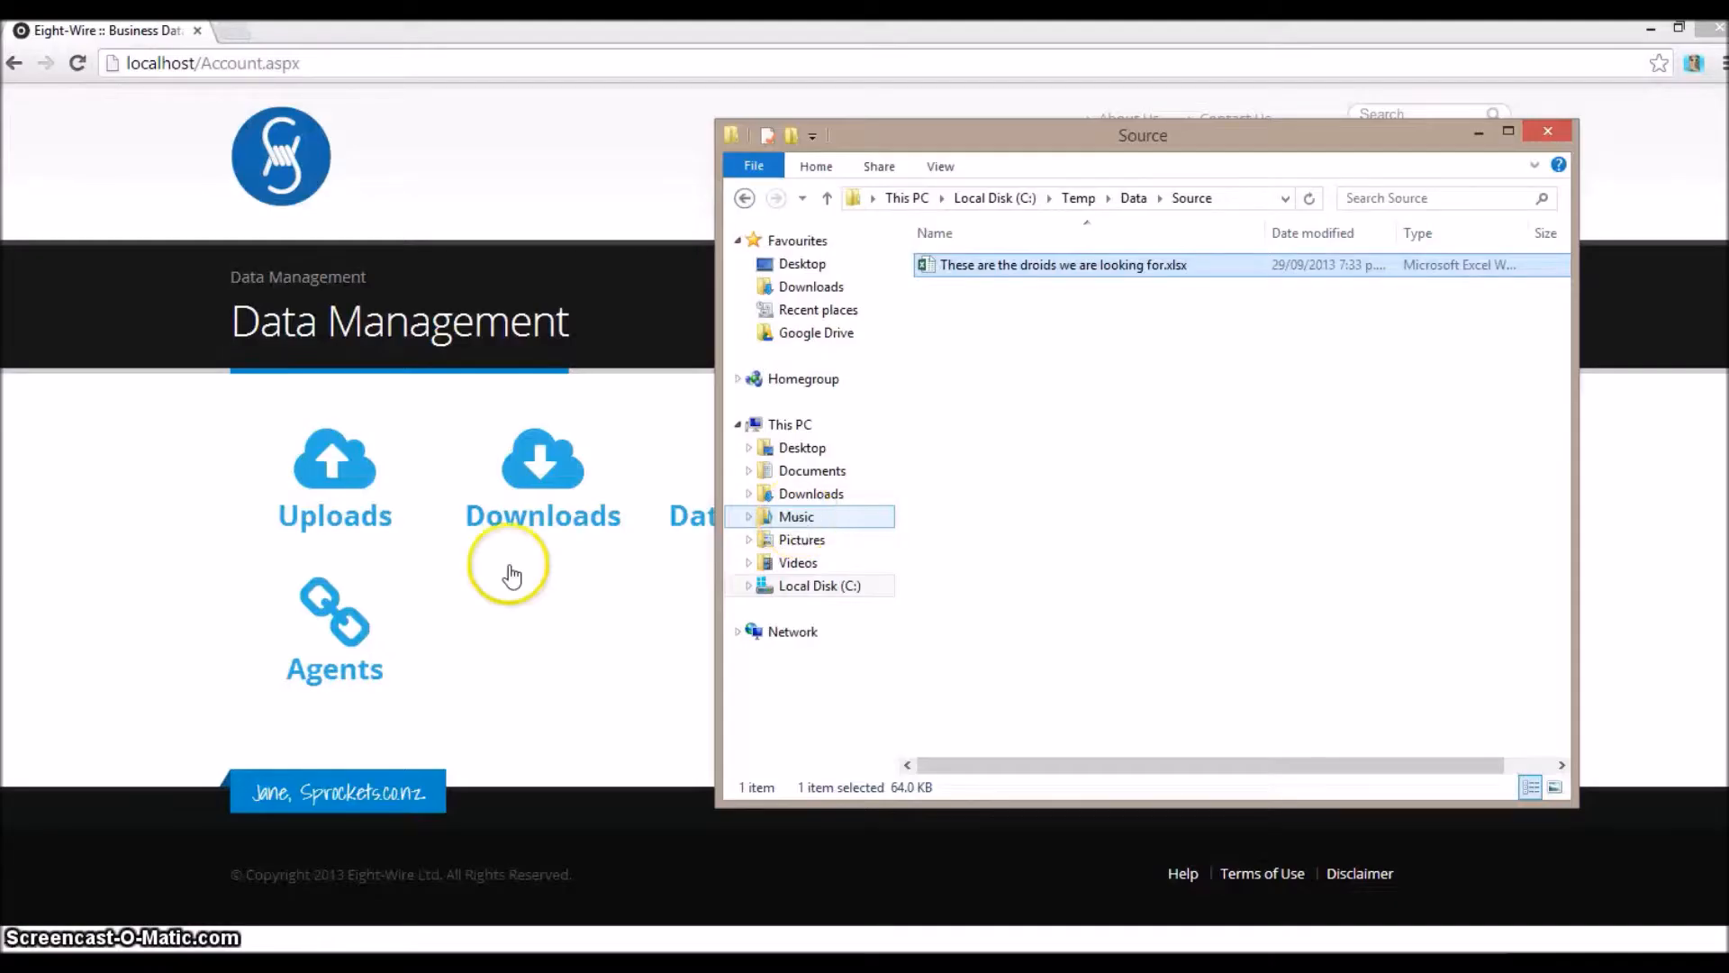
- Switch back to the browser and run the "These are the droids we are looking for" upload process
{"action": "left_click", "coordinate": [57, 468]}
{"action": "left_click", "coordinate": [326, 468]}
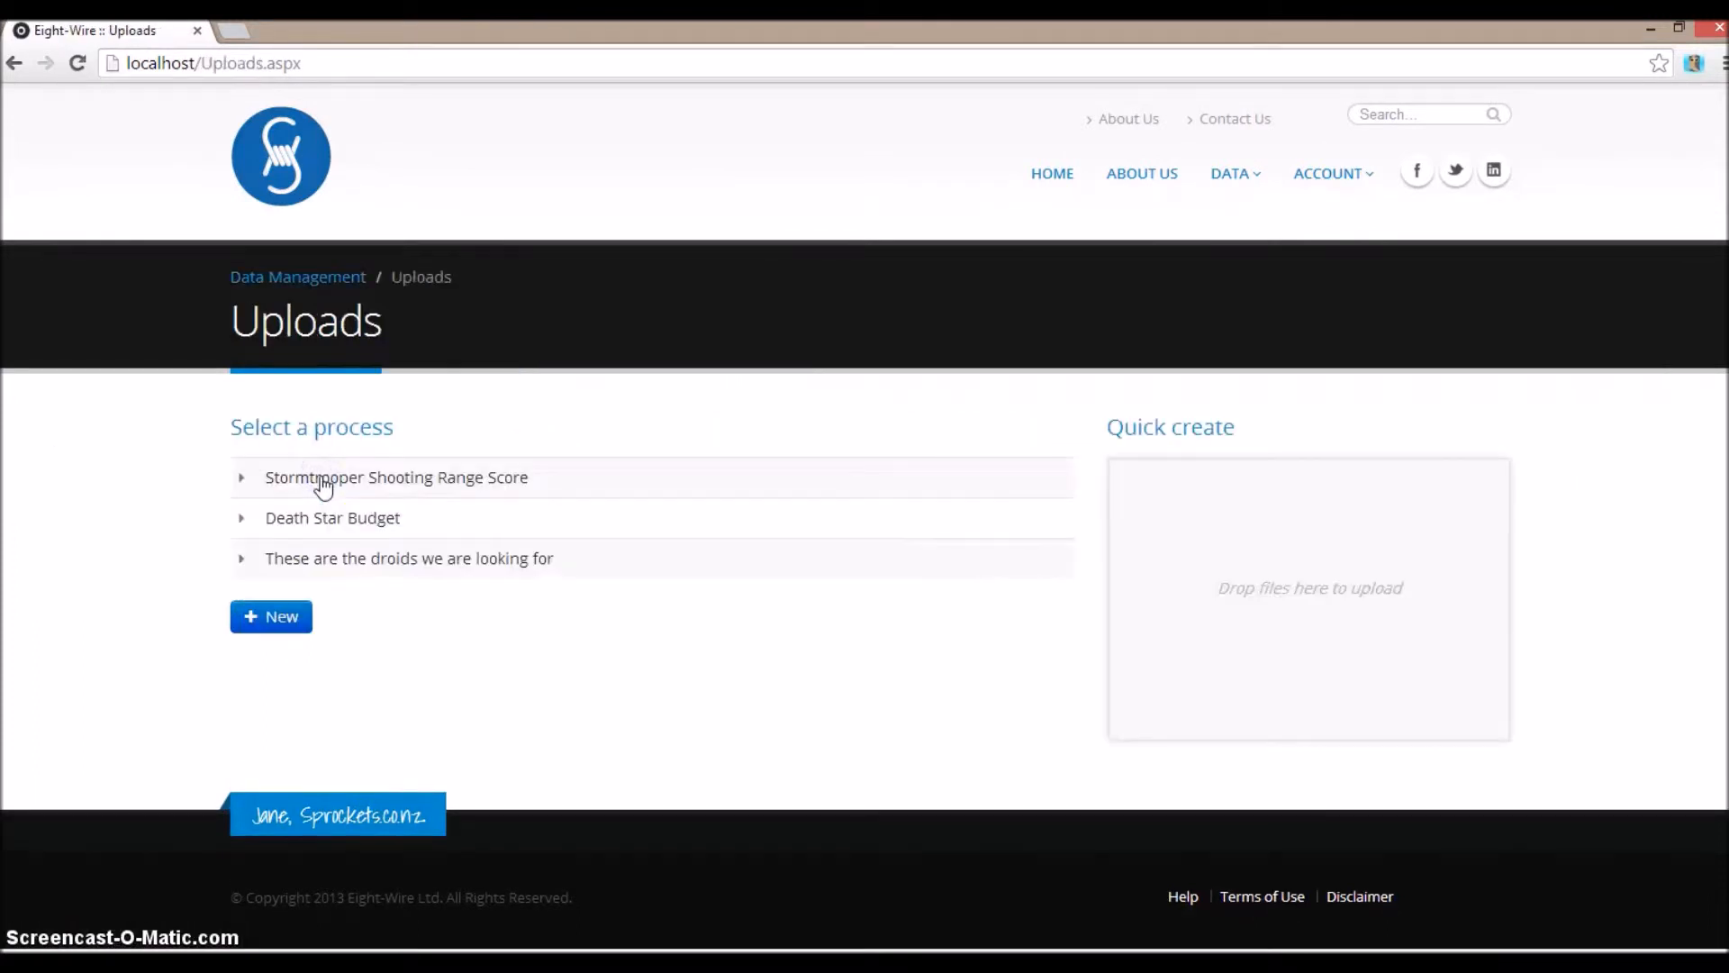
{"action": "left_click", "coordinate": [355, 563]}
{"action": "left_click", "coordinate": [320, 657]}
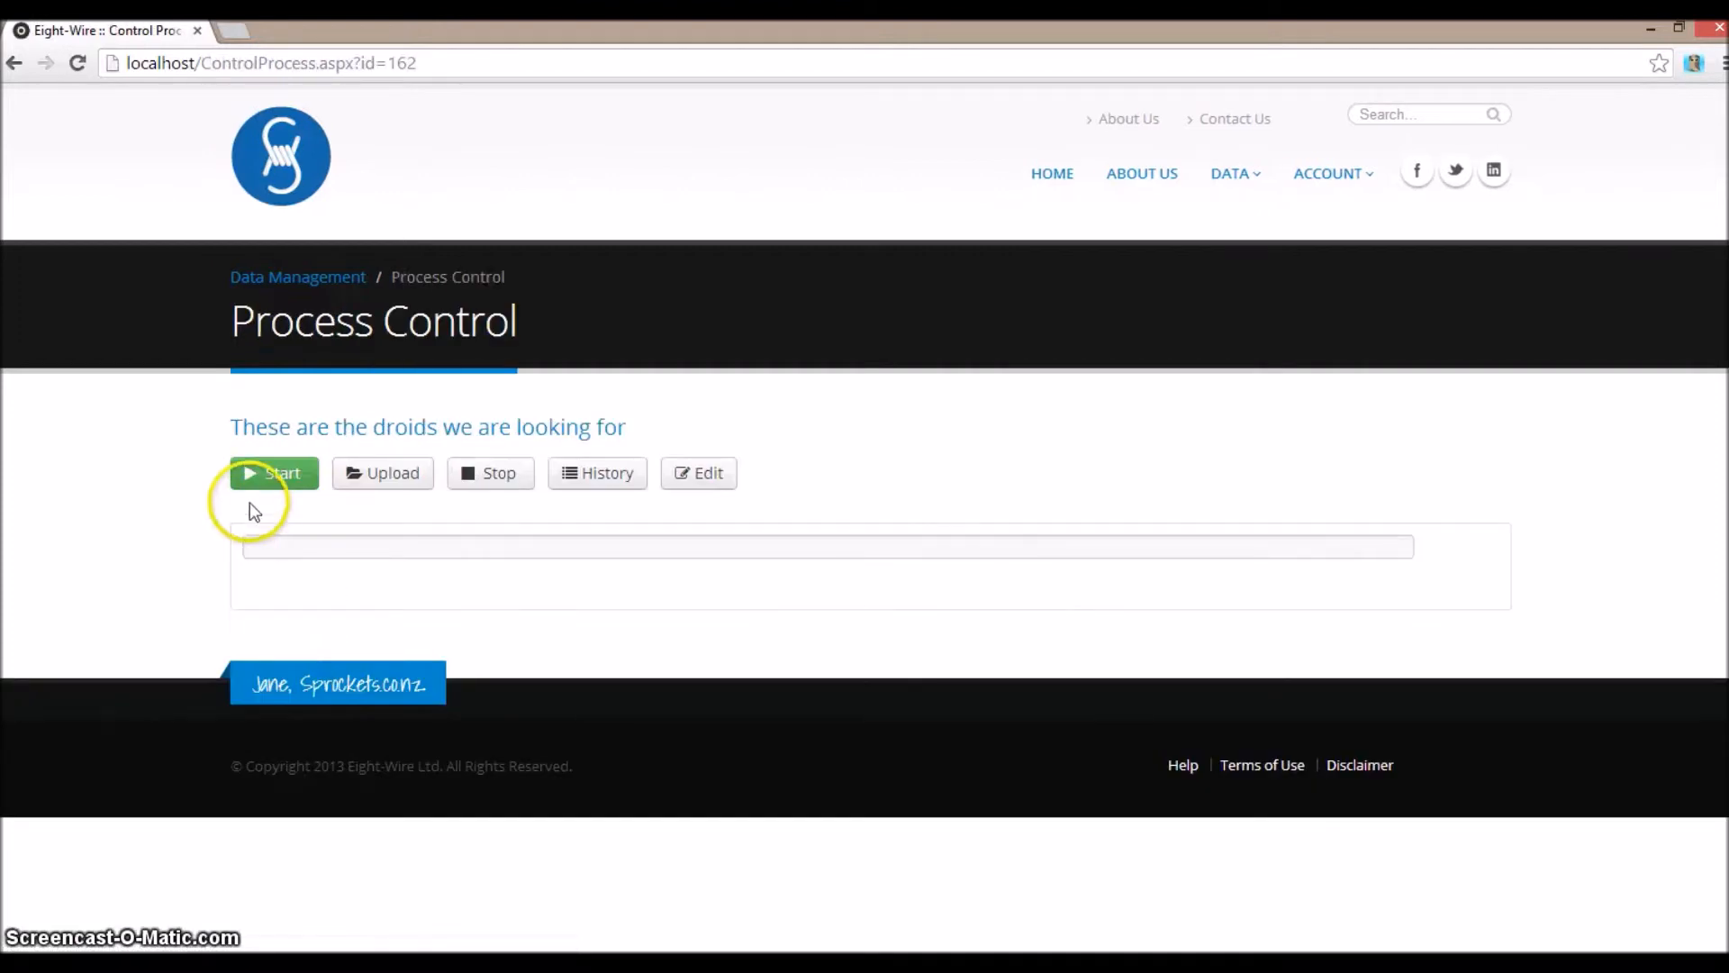
{"action": "left_click", "coordinate": [261, 474]}
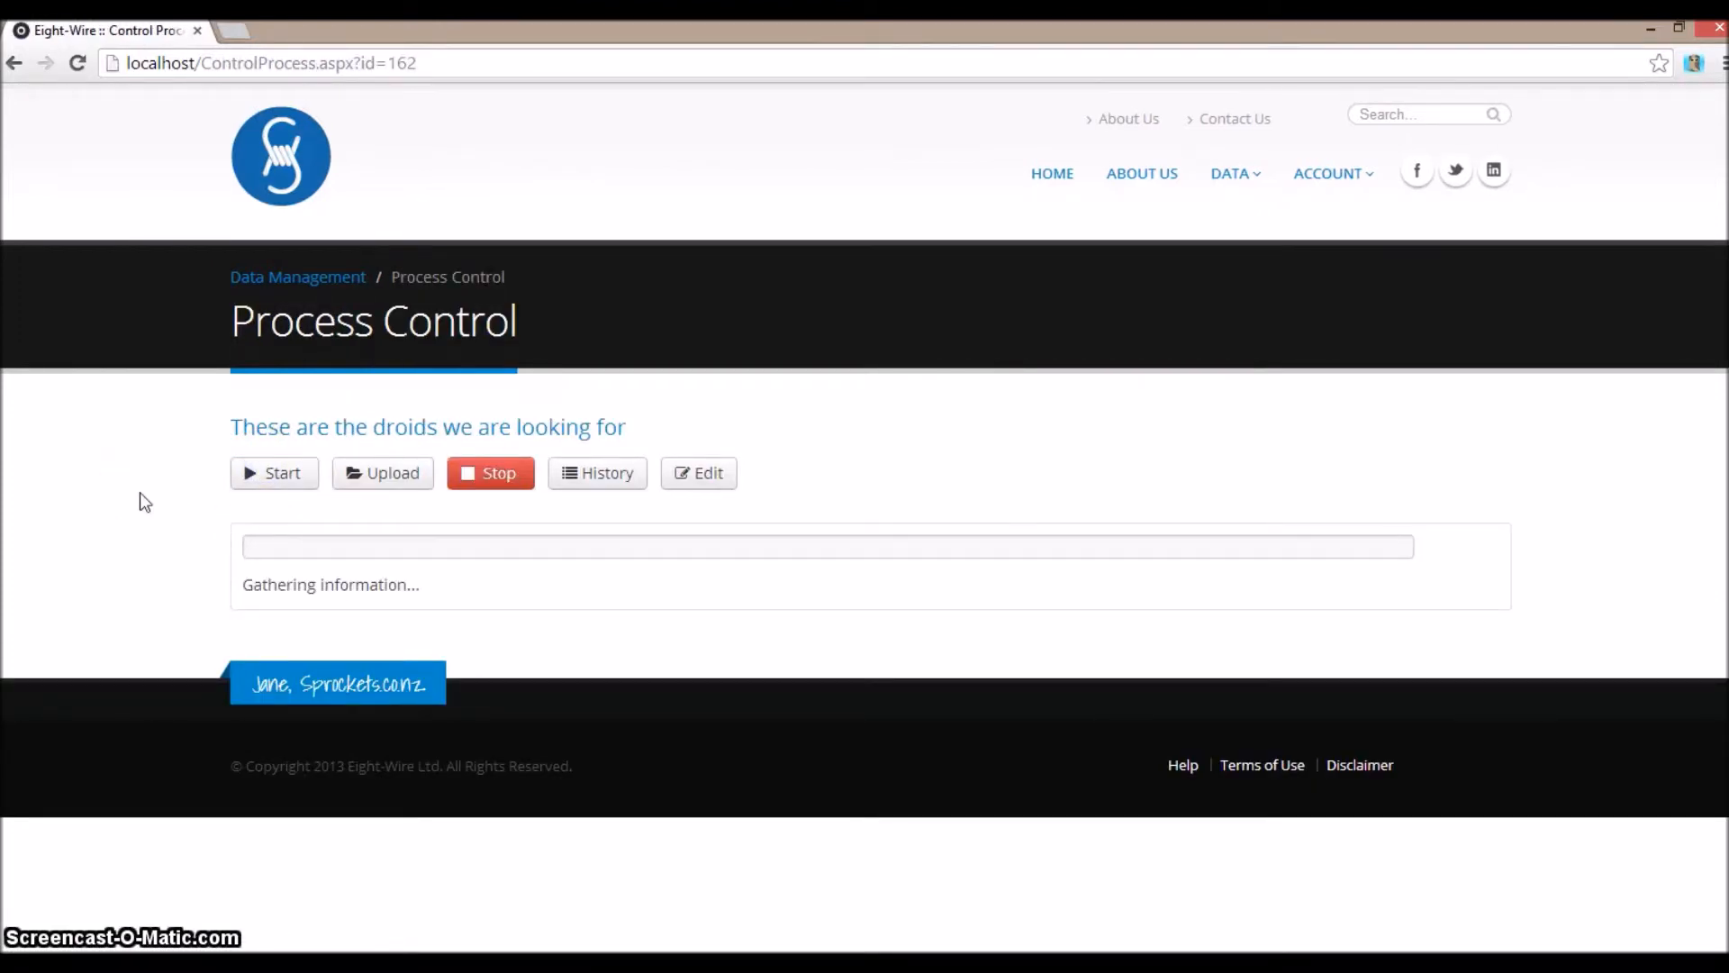
- Examine the batch log of the latest upload run, including its schema comparison, schema mapping and warnings
{"action": "left_click", "coordinate": [614, 477]}
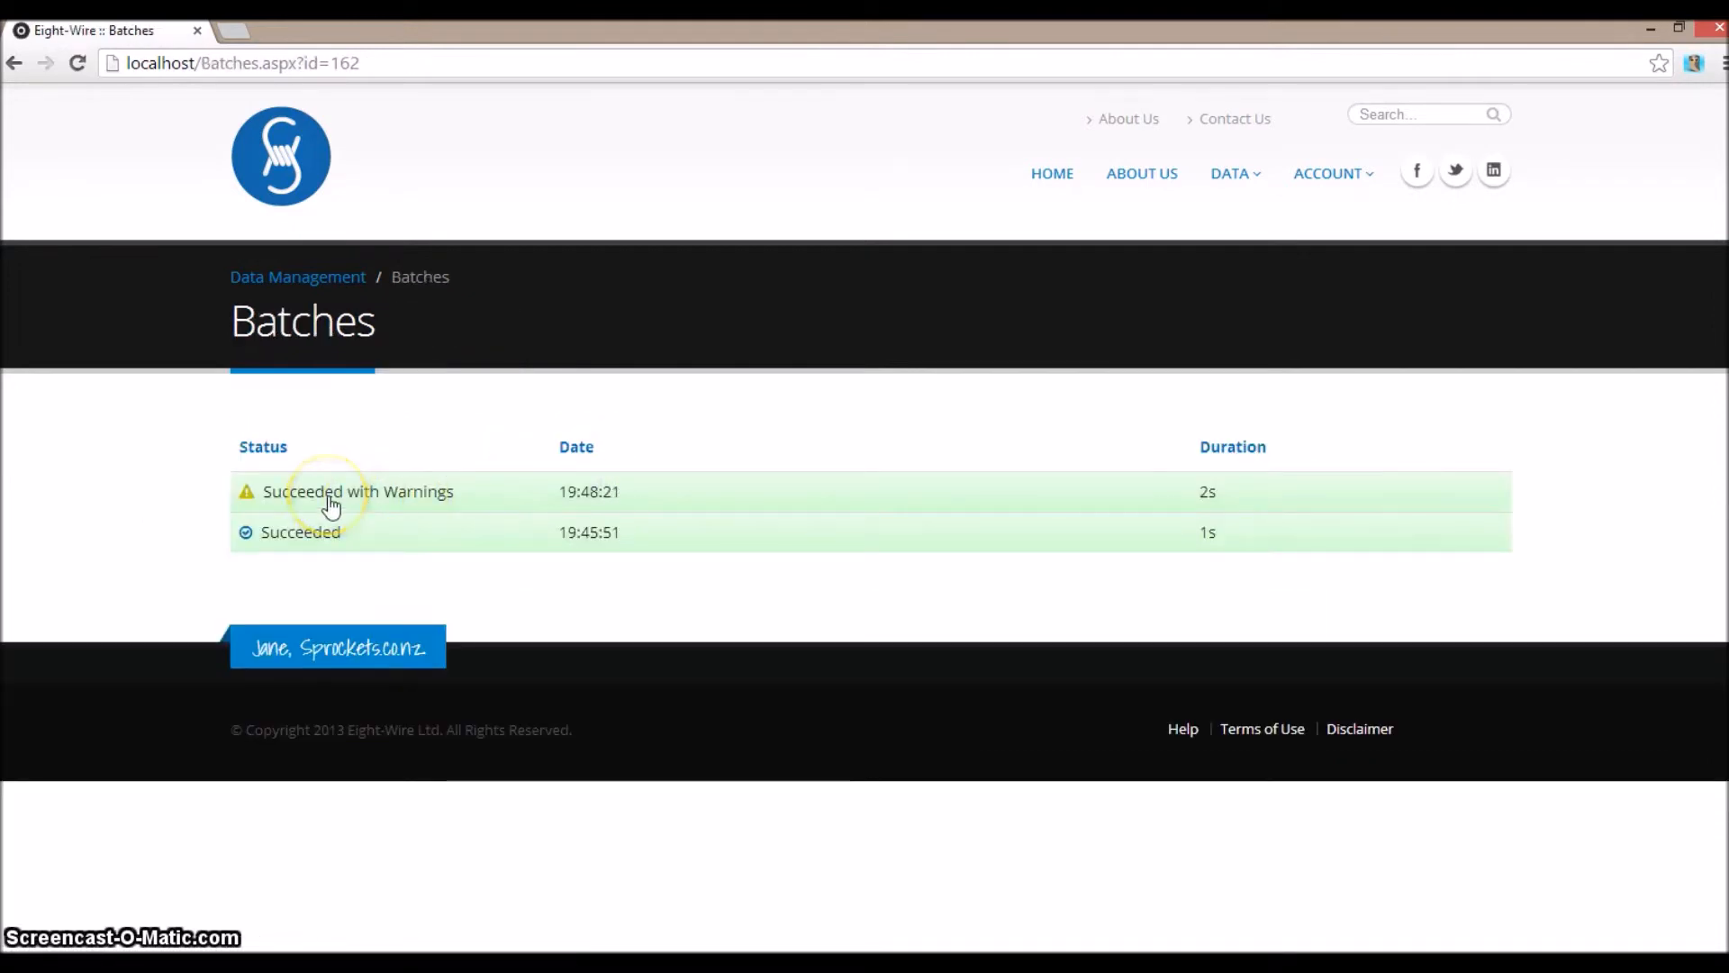
{"action": "left_click", "coordinate": [329, 501]}
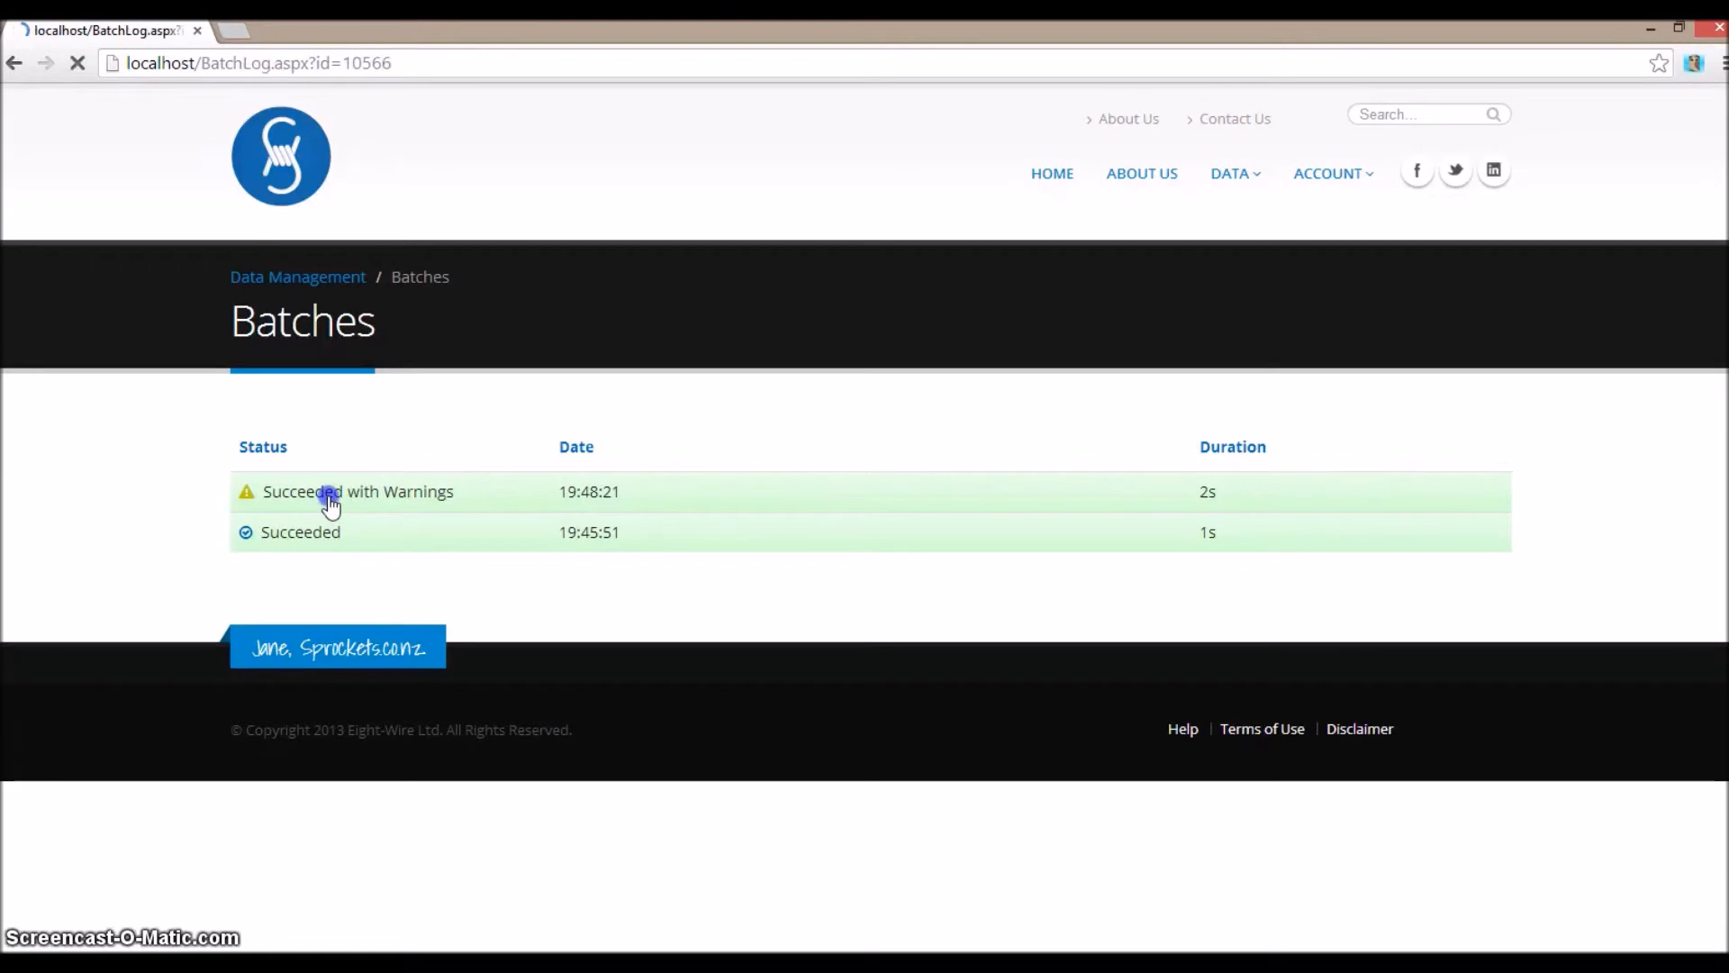
{"action": "scroll", "coordinate": [301, 537], "scroll_direction": "down", "scroll_amount": 3}
{"action": "scroll", "coordinate": [304, 538], "scroll_direction": "down", "scroll_amount": 2}
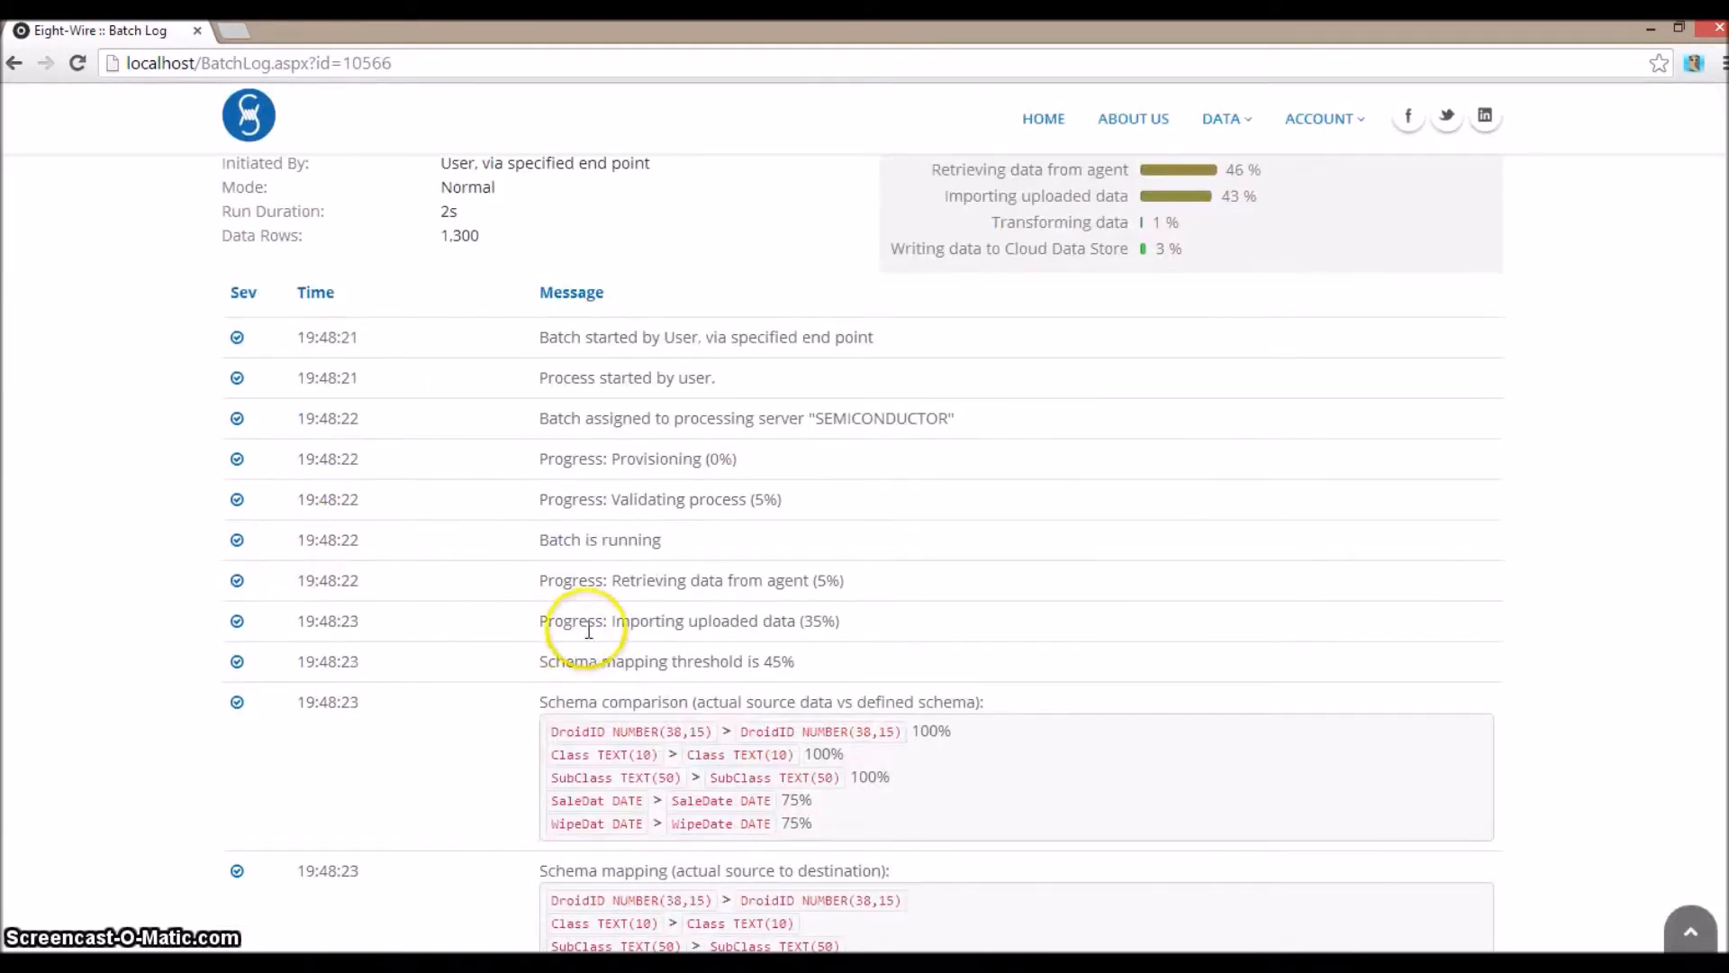
{"action": "scroll", "coordinate": [634, 680], "scroll_direction": "down", "scroll_amount": 1}
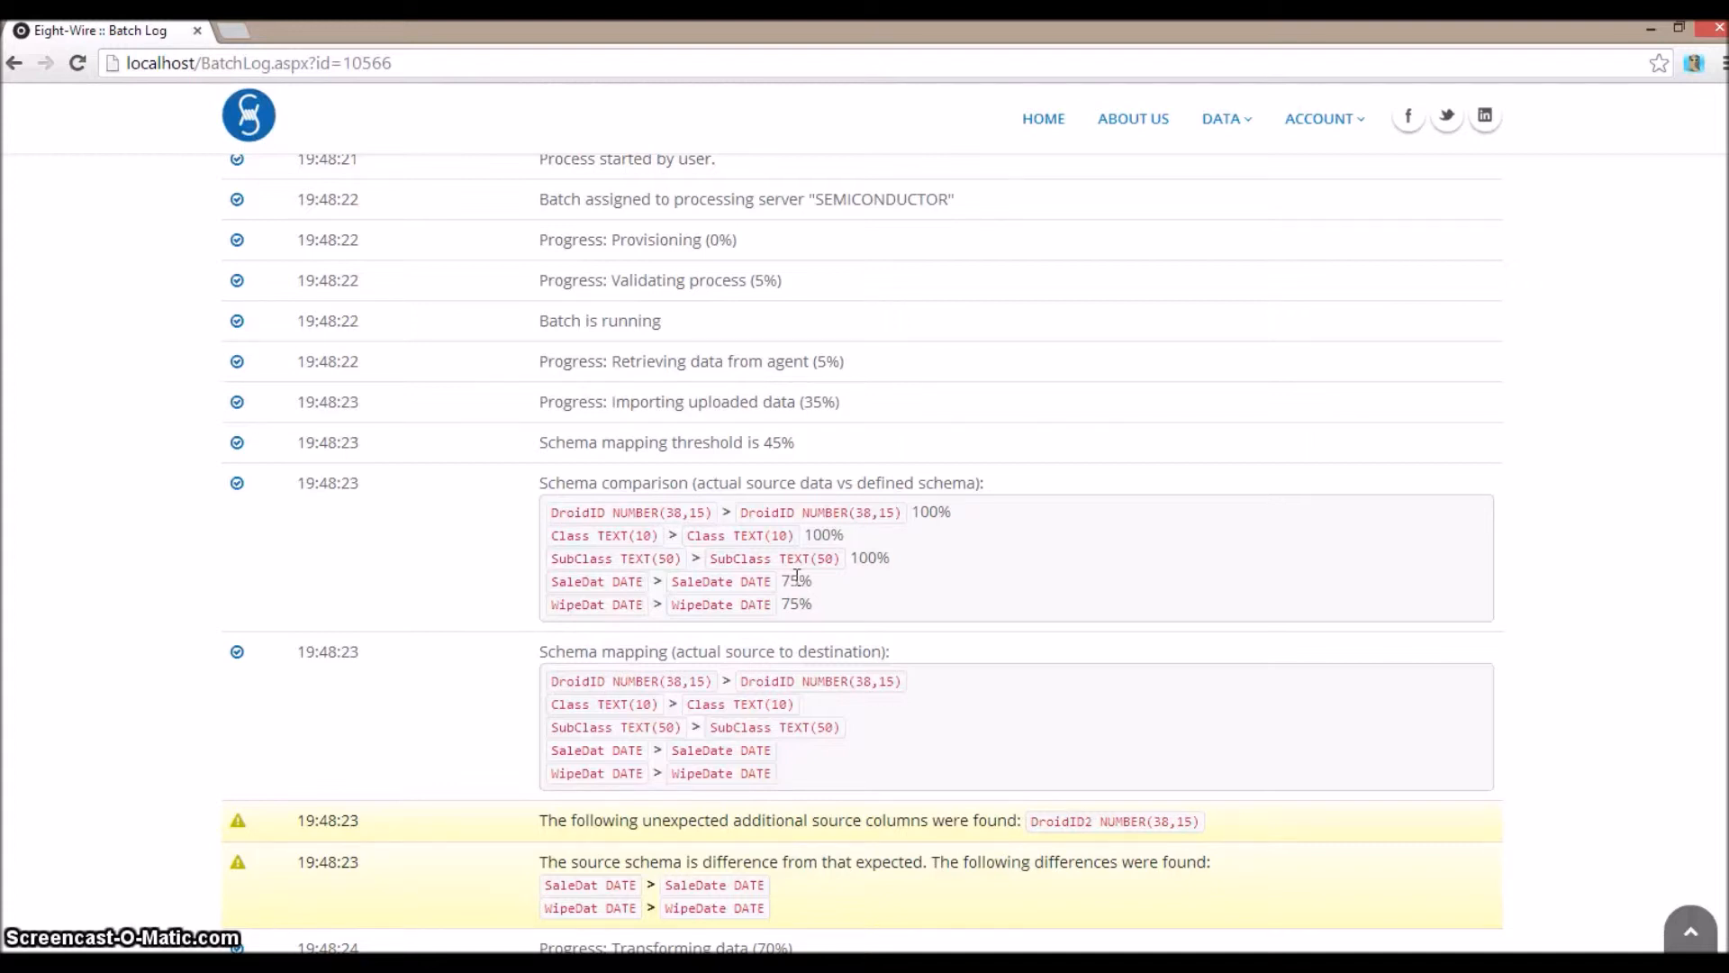
{"action": "scroll", "coordinate": [822, 726], "scroll_direction": "down", "scroll_amount": 3}
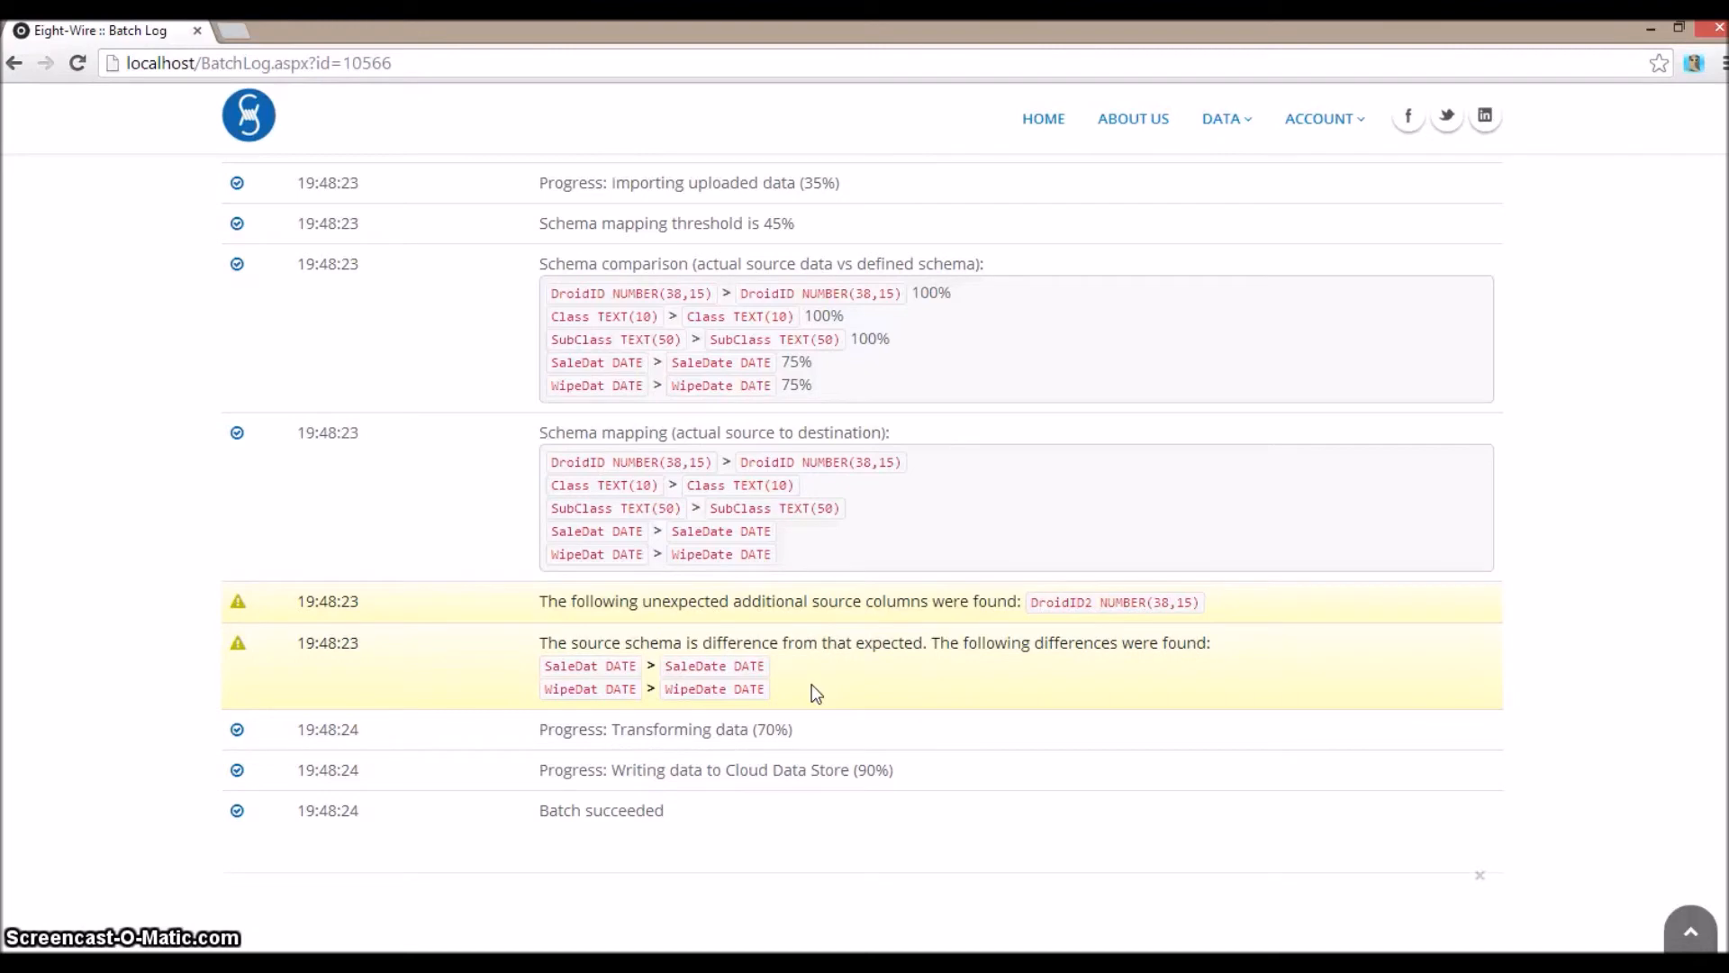
{"action": "scroll", "coordinate": [819, 650], "scroll_direction": "down", "scroll_amount": 2}
{"action": "scroll", "coordinate": [819, 651], "scroll_direction": "up", "scroll_amount": 10}
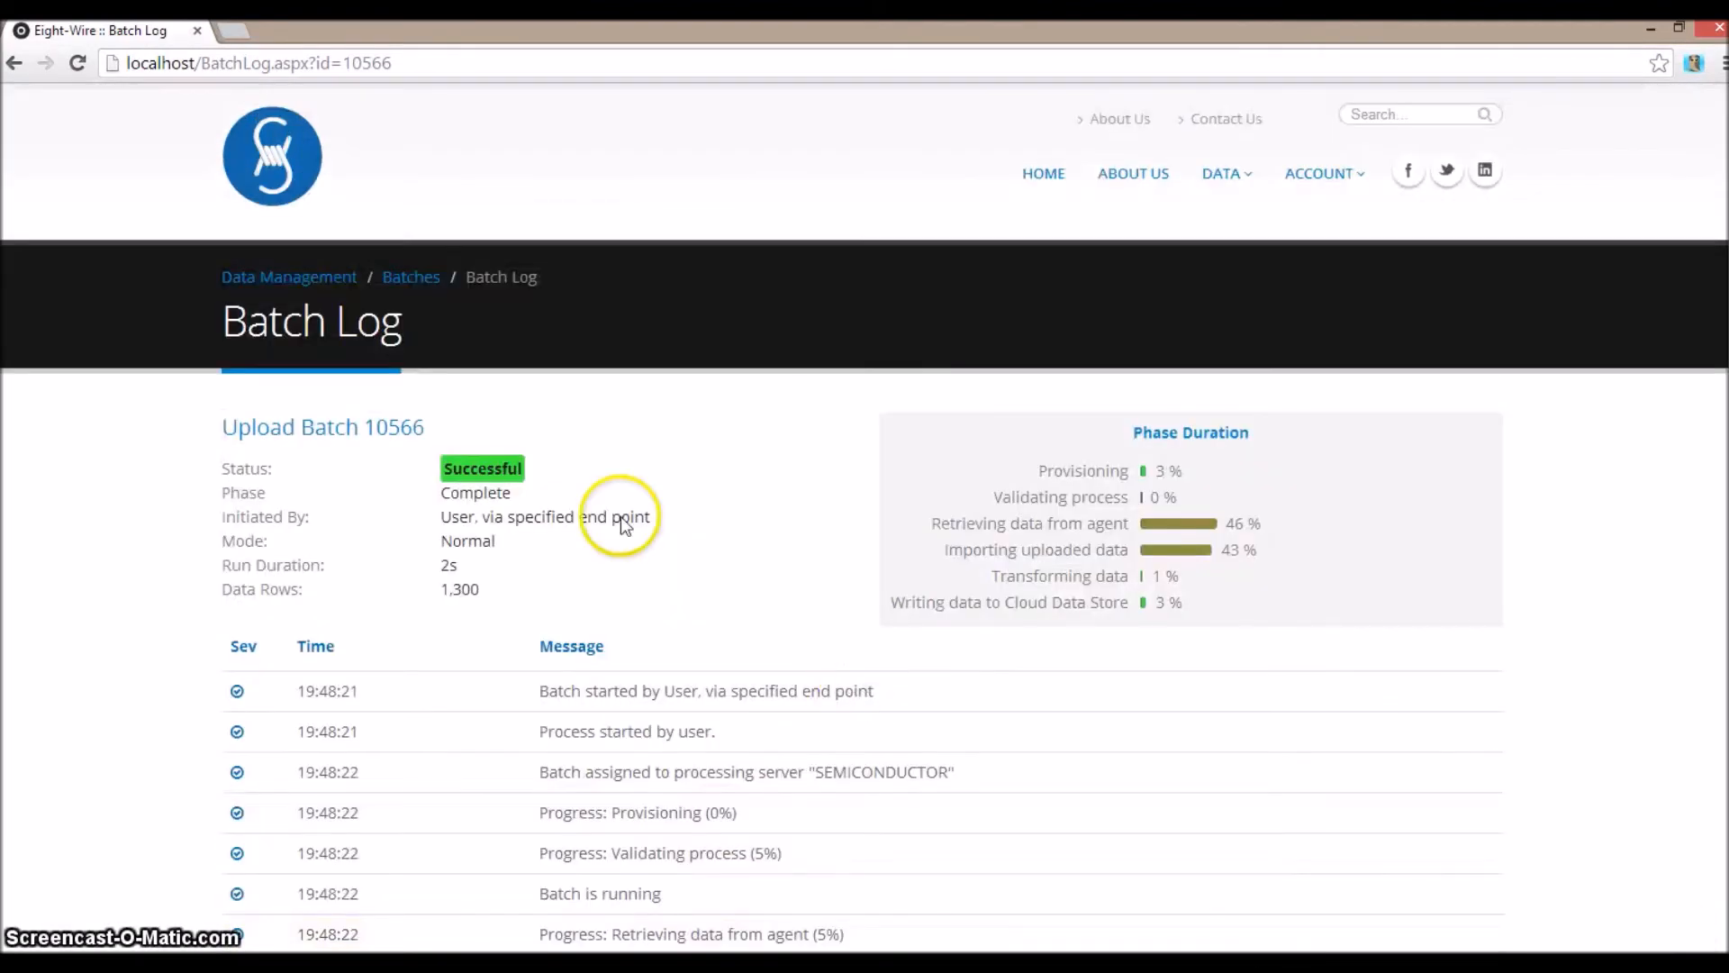
- Run the "Droids download" process from the list of downloads
{"action": "left_click", "coordinate": [300, 286]}
{"action": "left_click", "coordinate": [505, 436]}
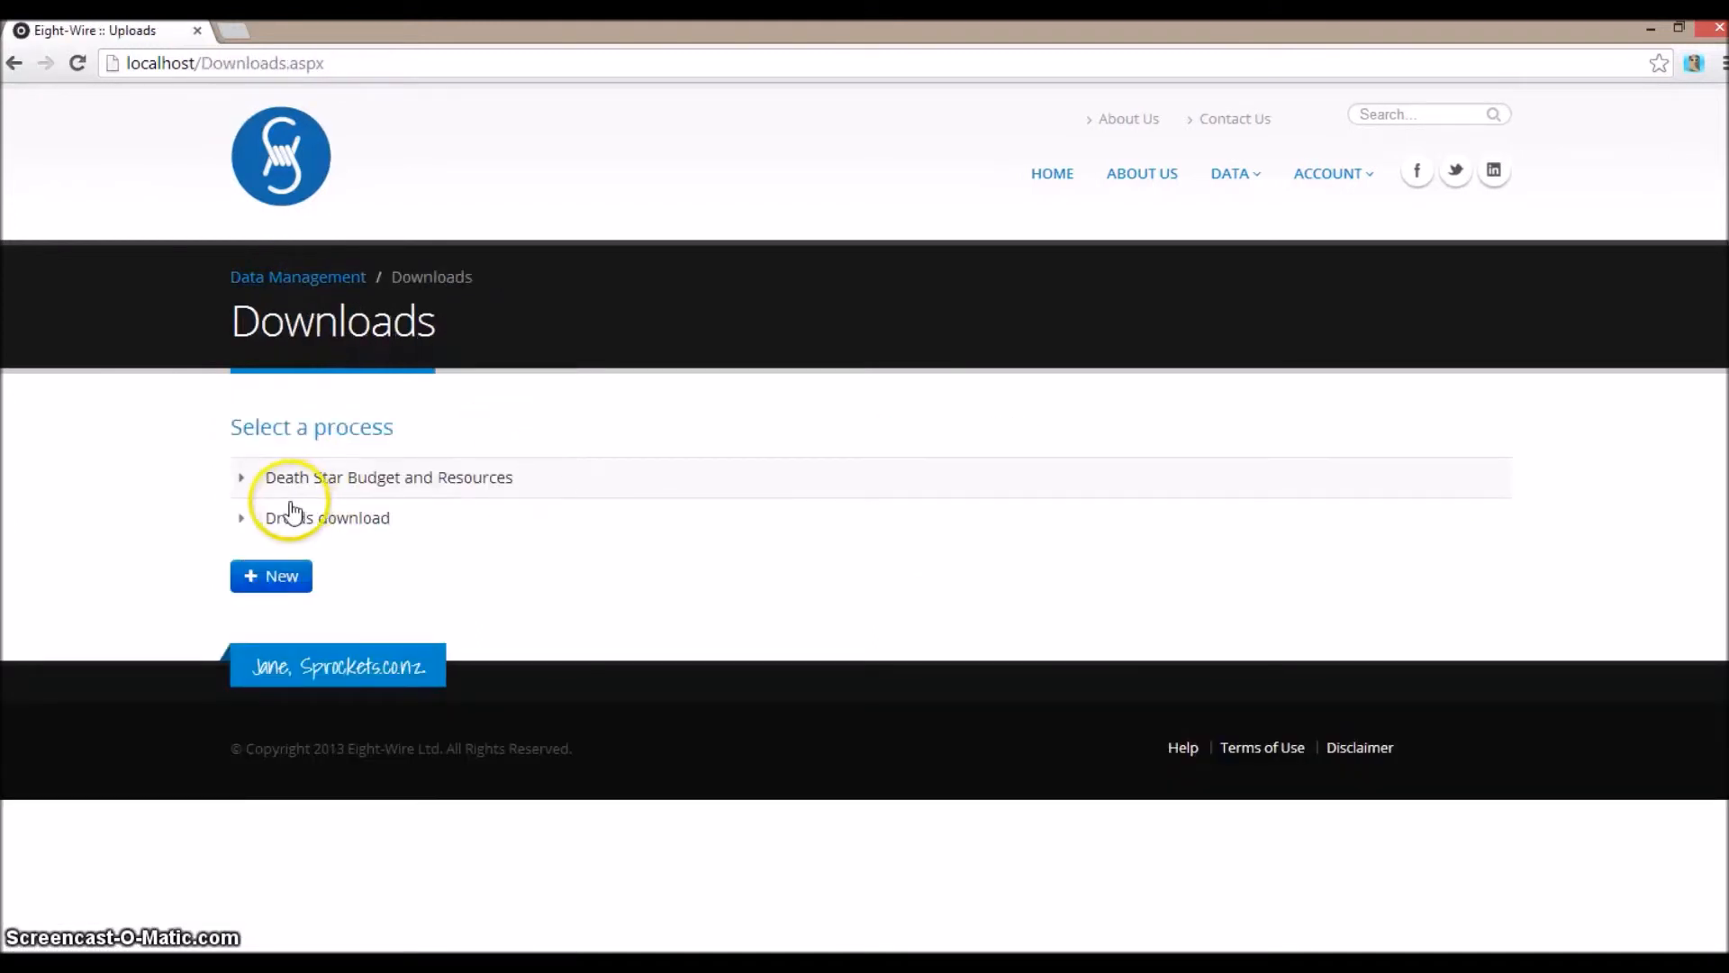
{"action": "left_click", "coordinate": [311, 529]}
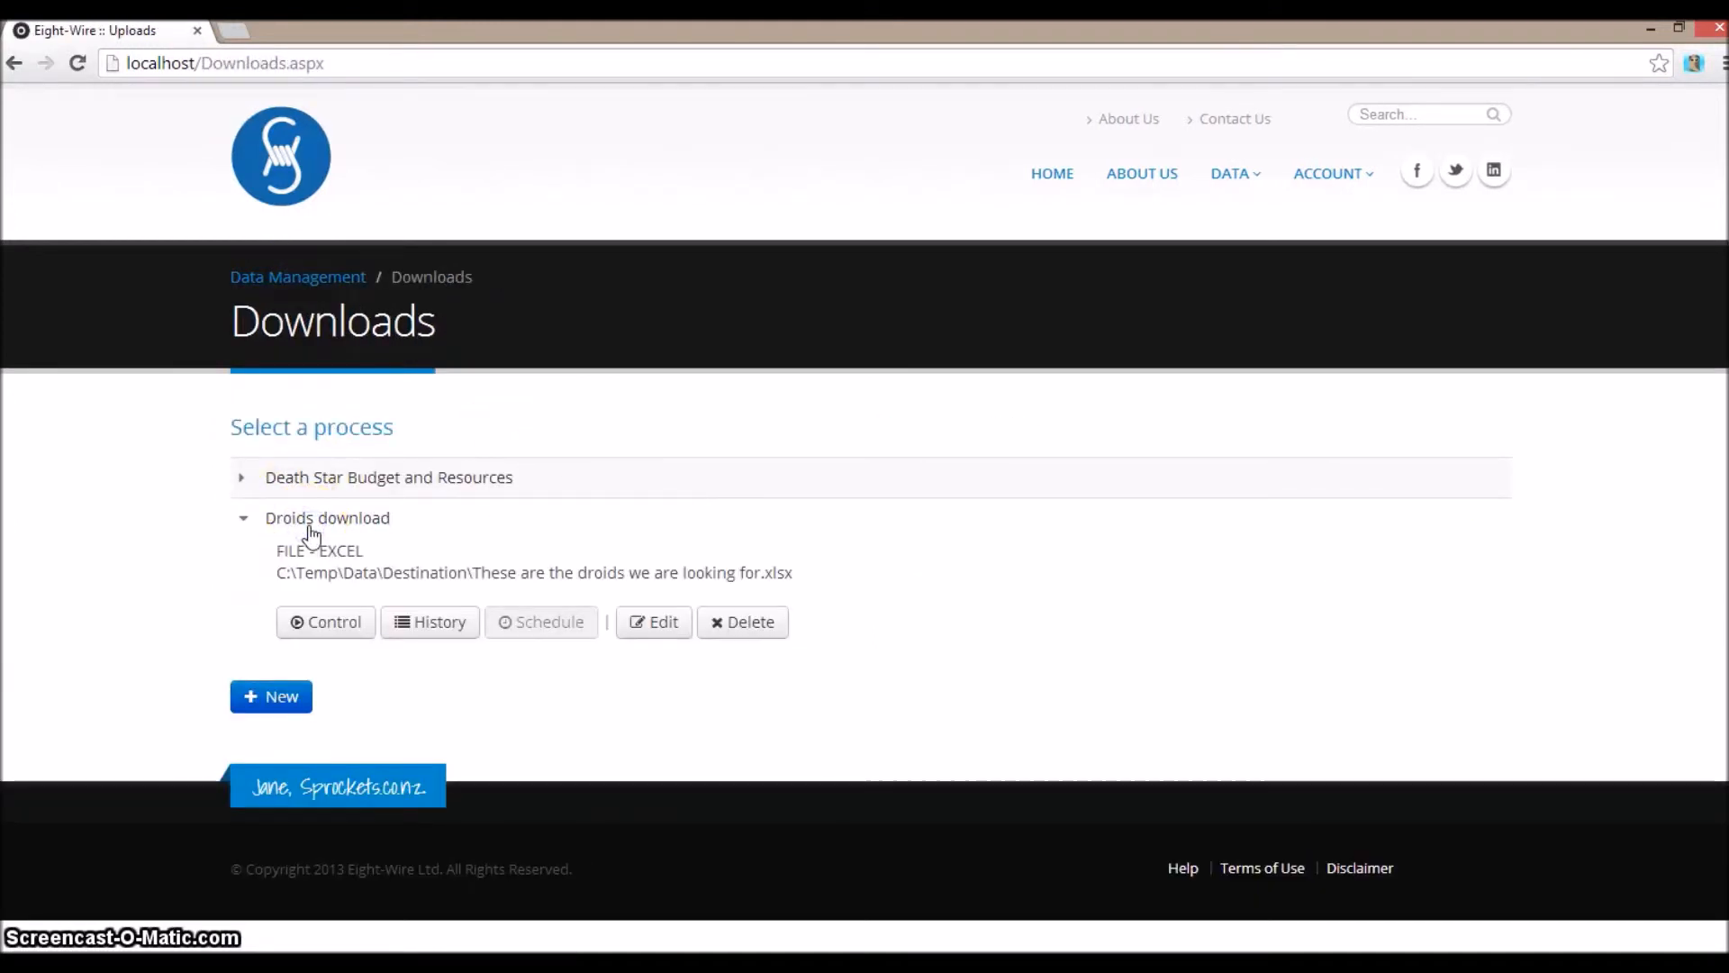
{"action": "left_click", "coordinate": [353, 630]}
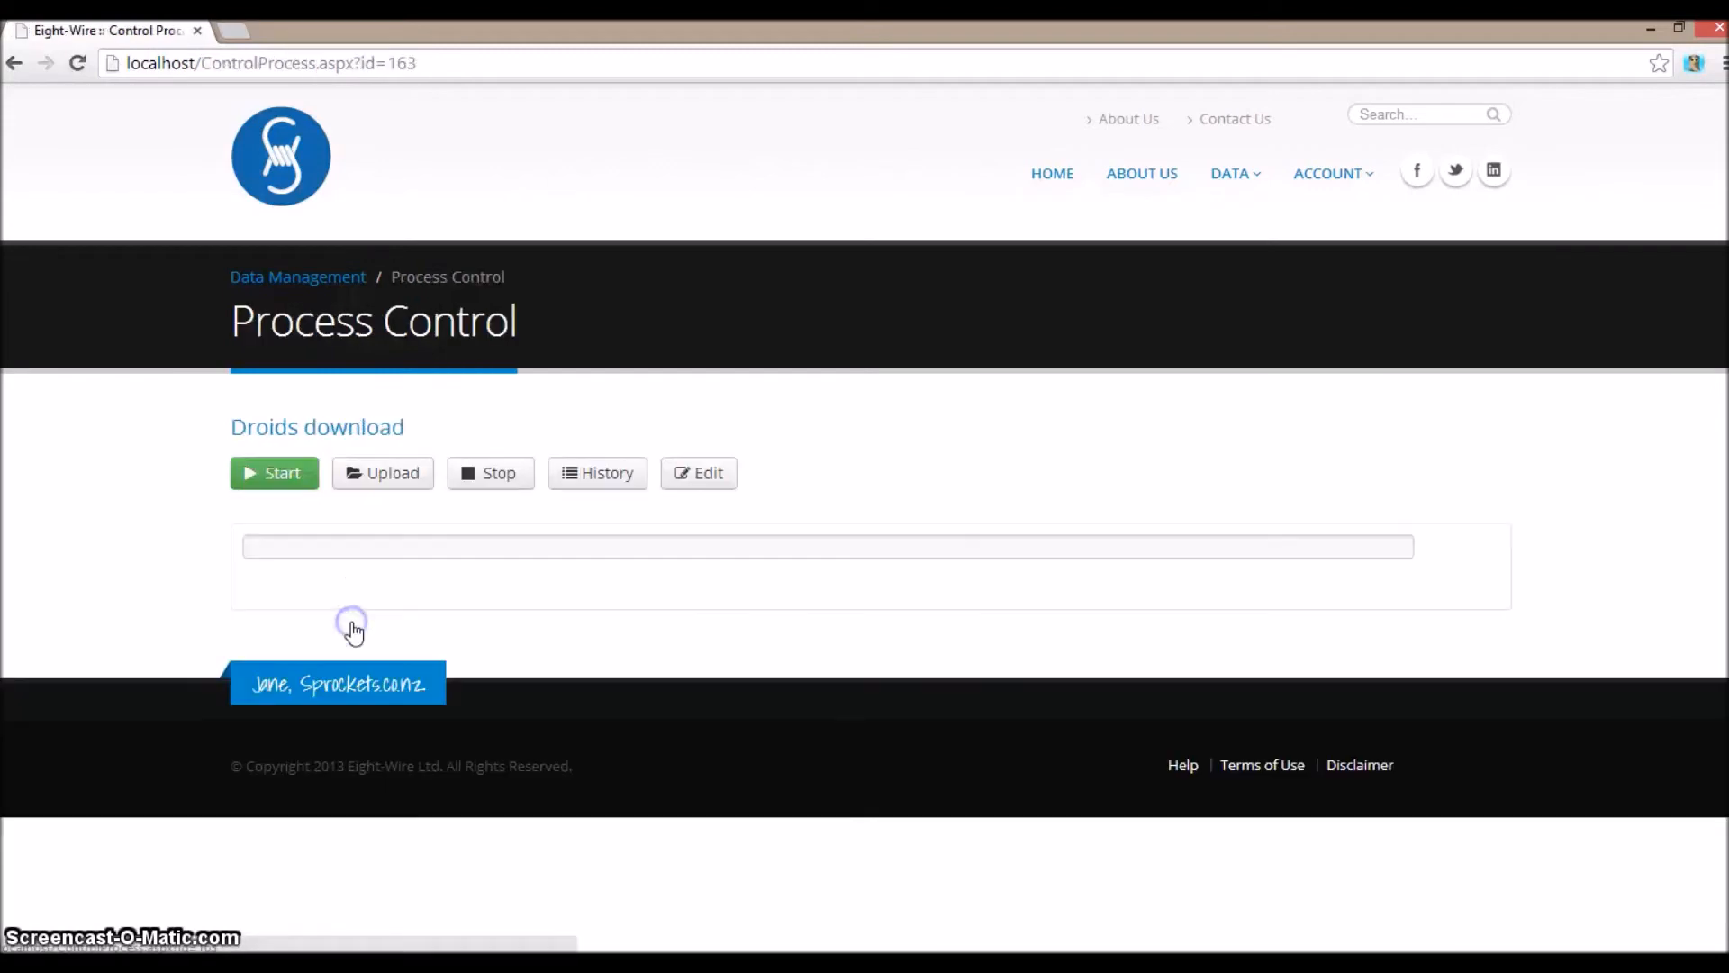
{"action": "left_click", "coordinate": [286, 479]}
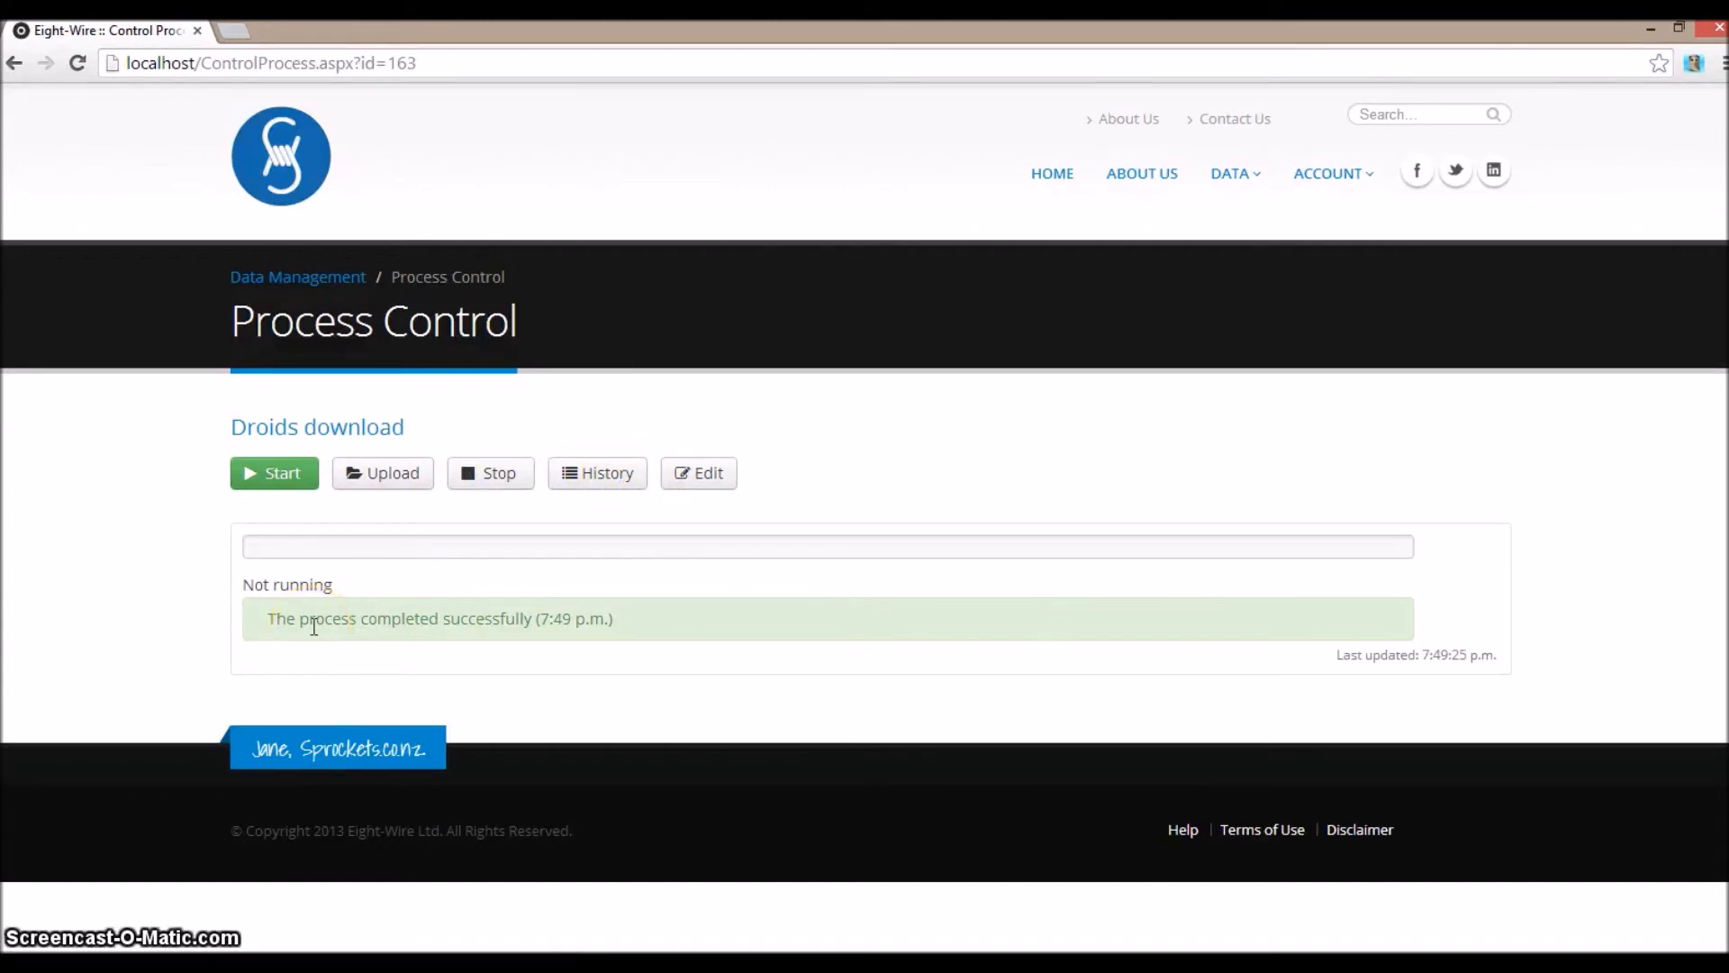
- Switch to File Explorer and open the exported "These are the droids we are looking for.xlsx" from the C:\Temp\Data\Destination folder
{"action": "key", "text": "alt+Tab"}
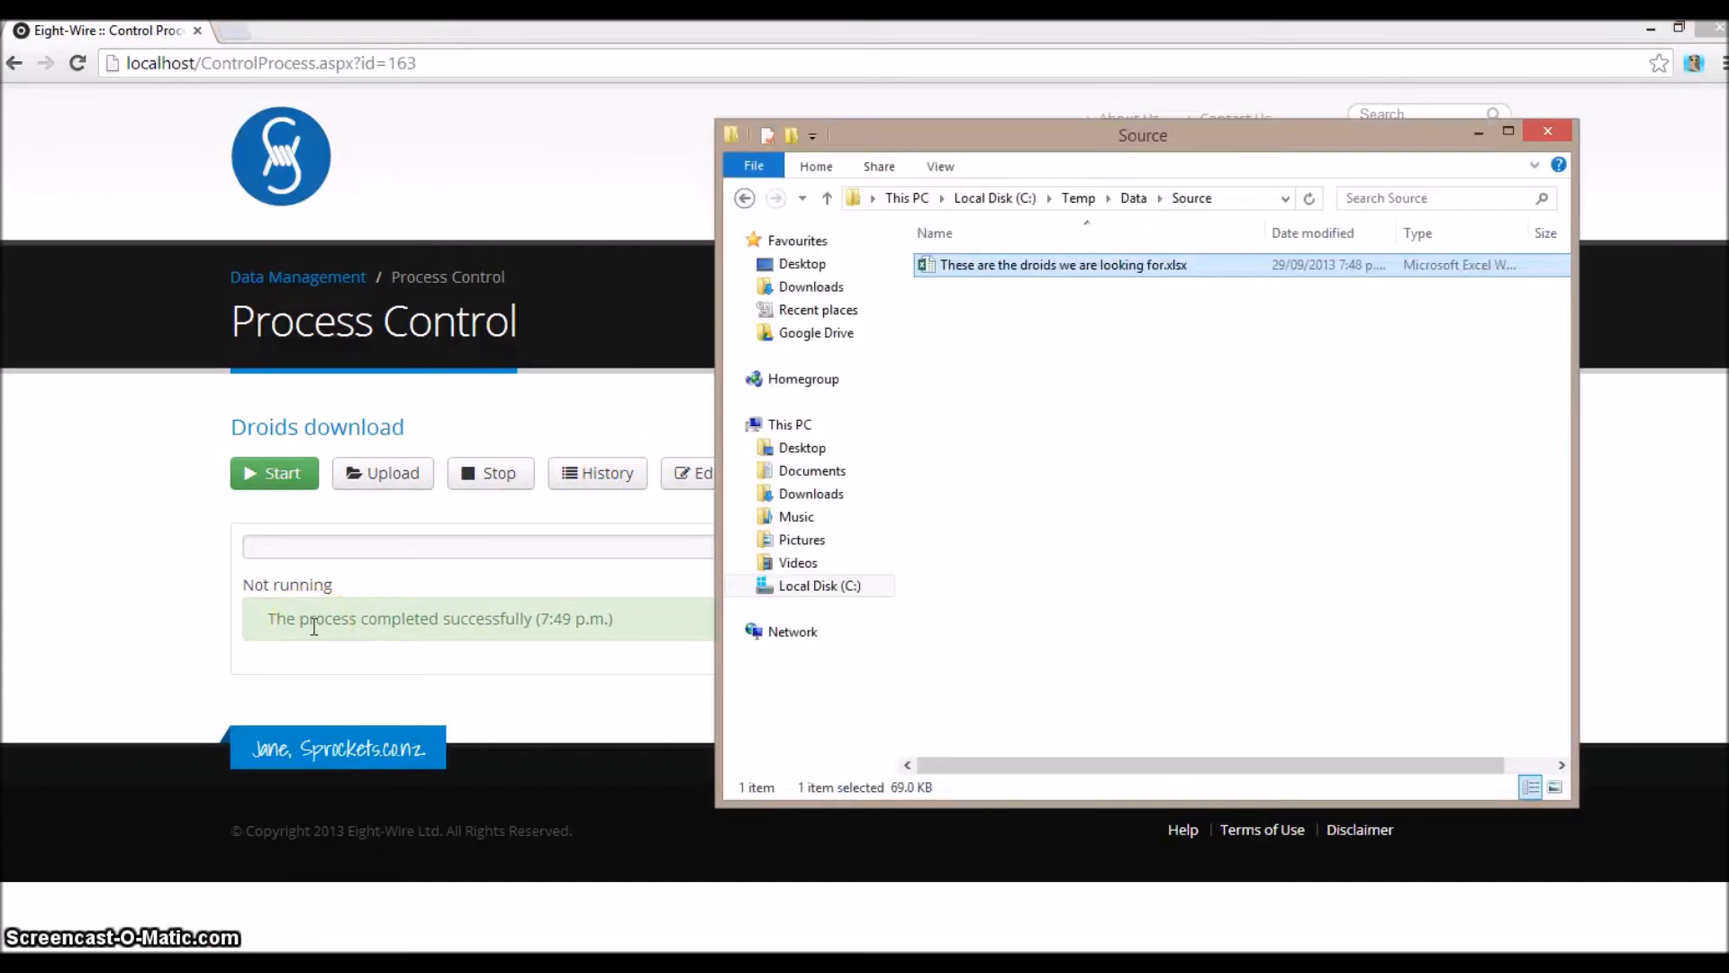
{"action": "left_click", "coordinate": [1132, 198]}
{"action": "left_click", "coordinate": [972, 264]}
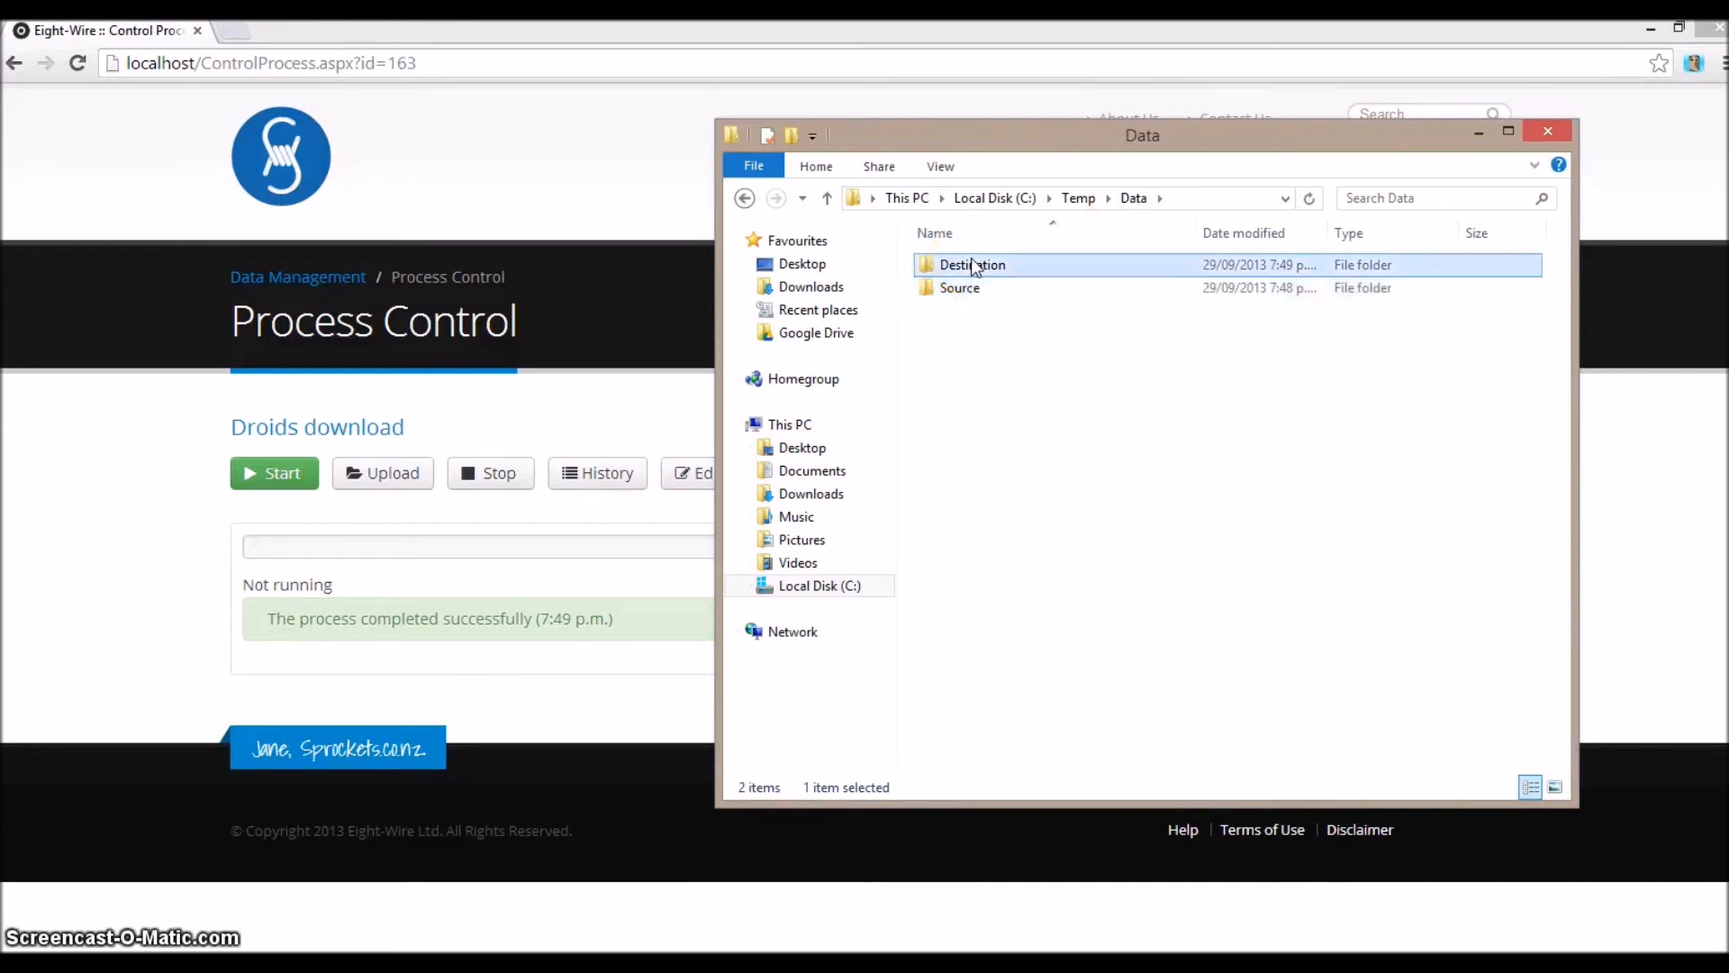
{"action": "double_click", "coordinate": [972, 264]}
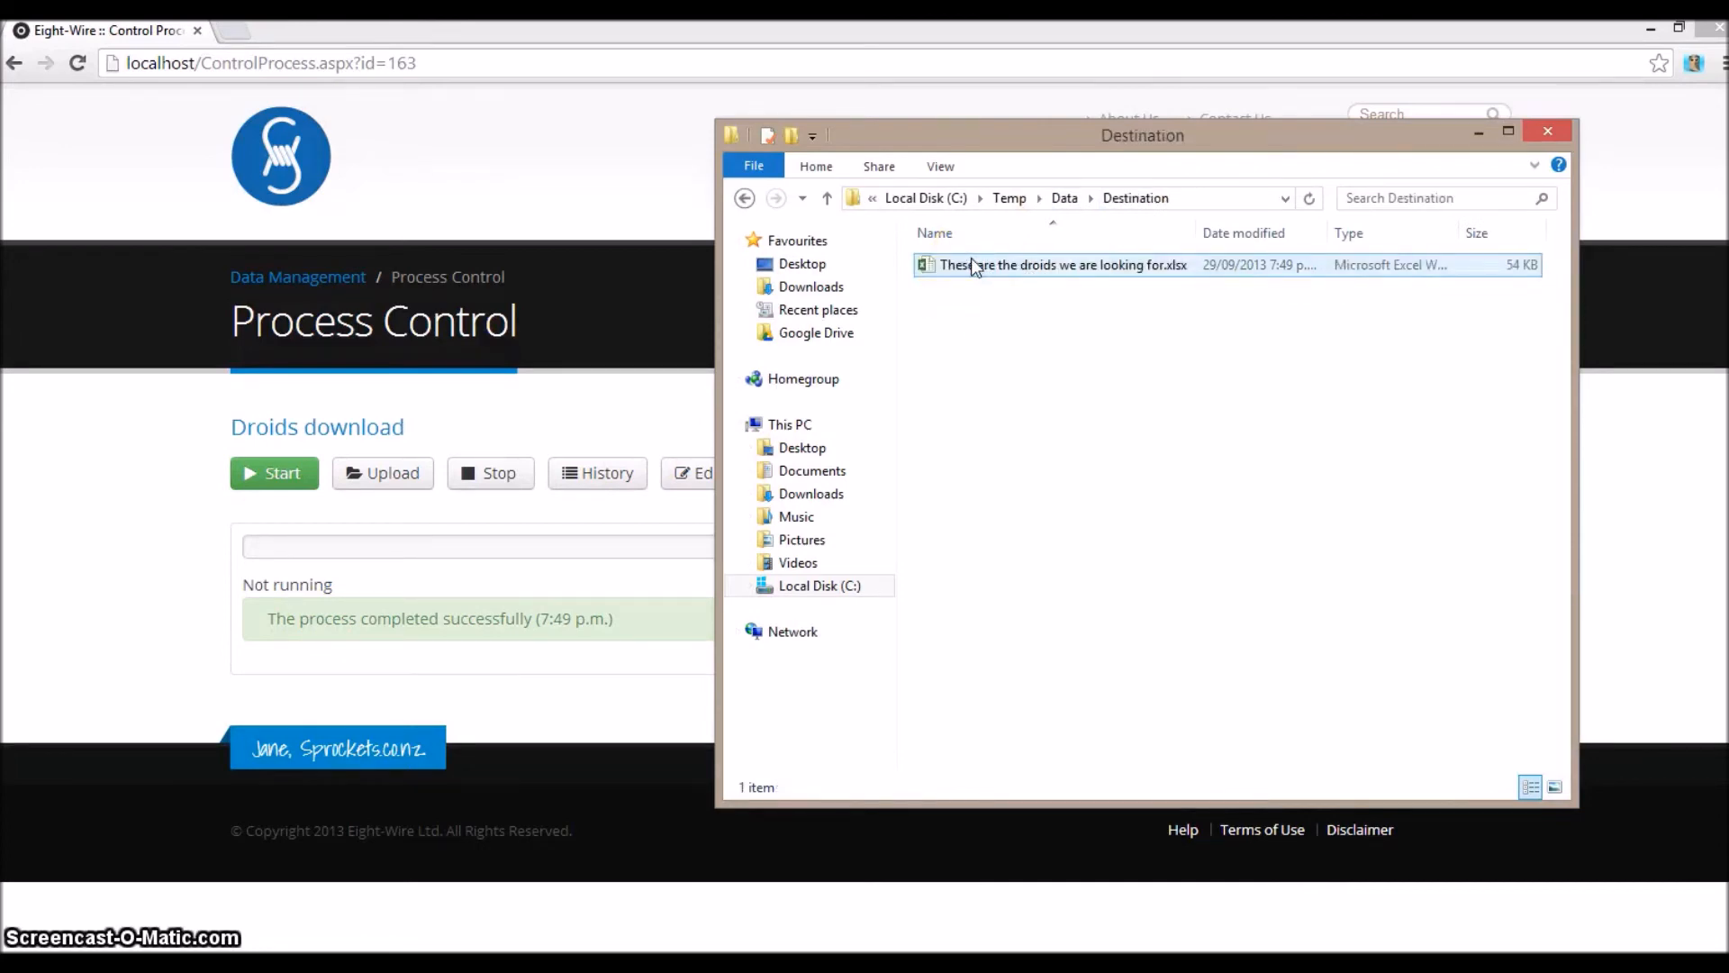
{"action": "double_click", "coordinate": [973, 265]}
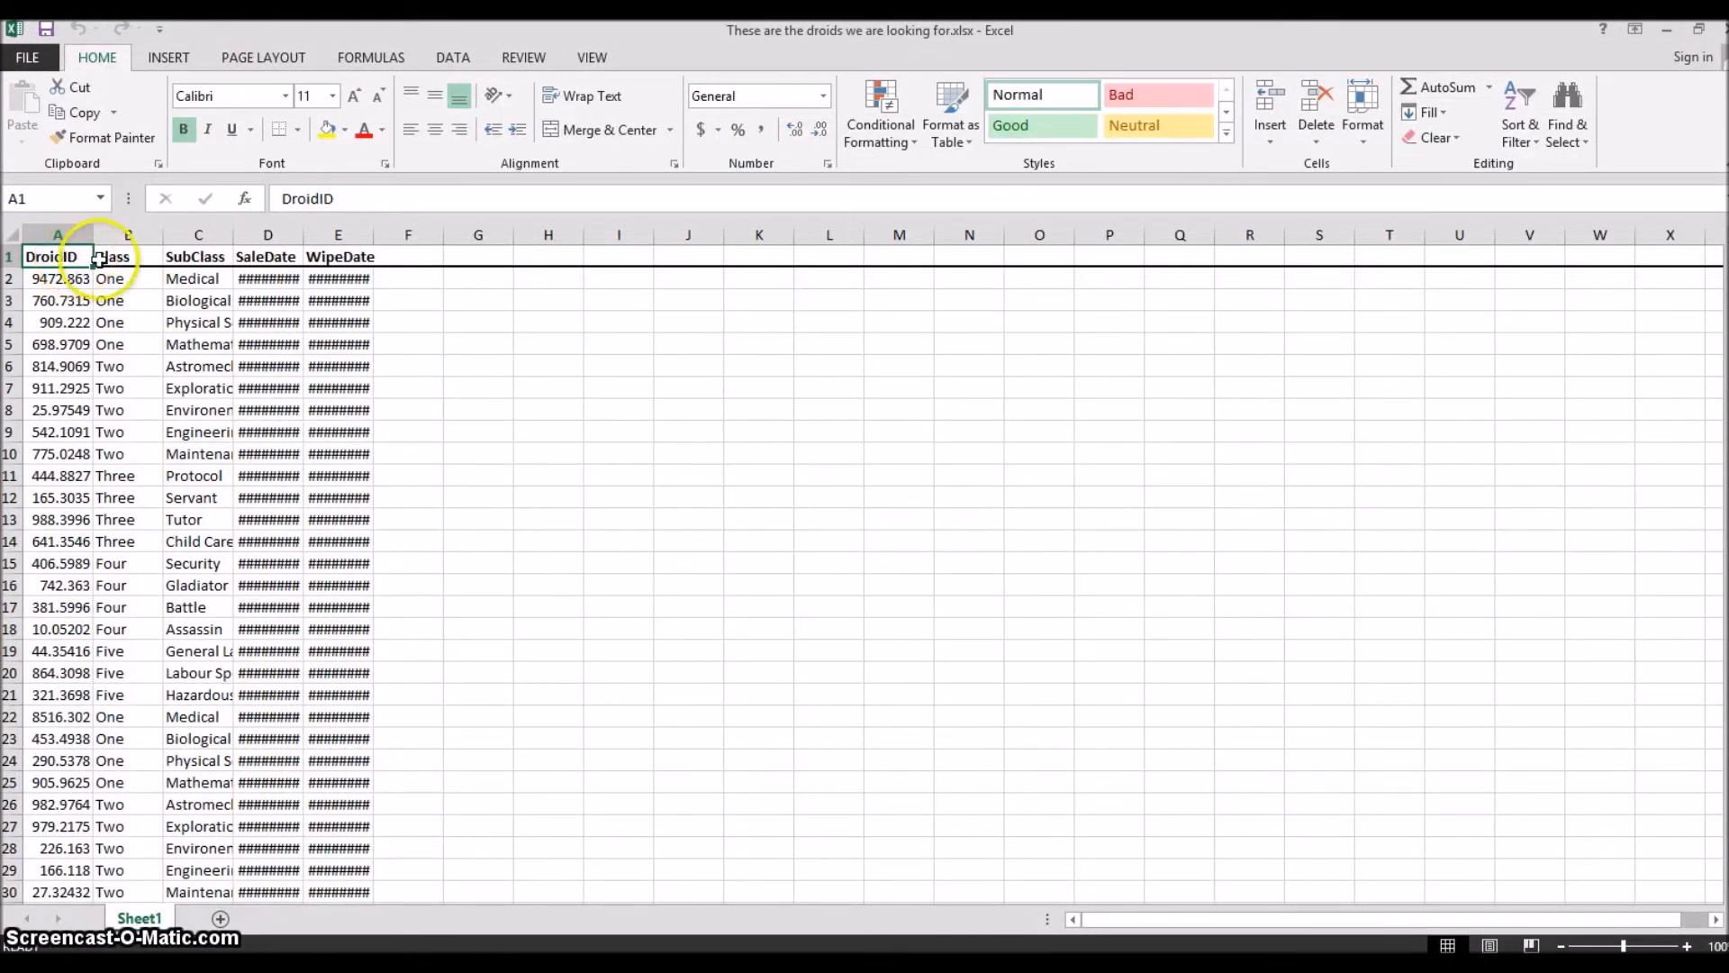
- Check the headers in D1 and E1 of the exported workbook, close it and return to the browser
{"action": "left_click", "coordinate": [270, 256]}
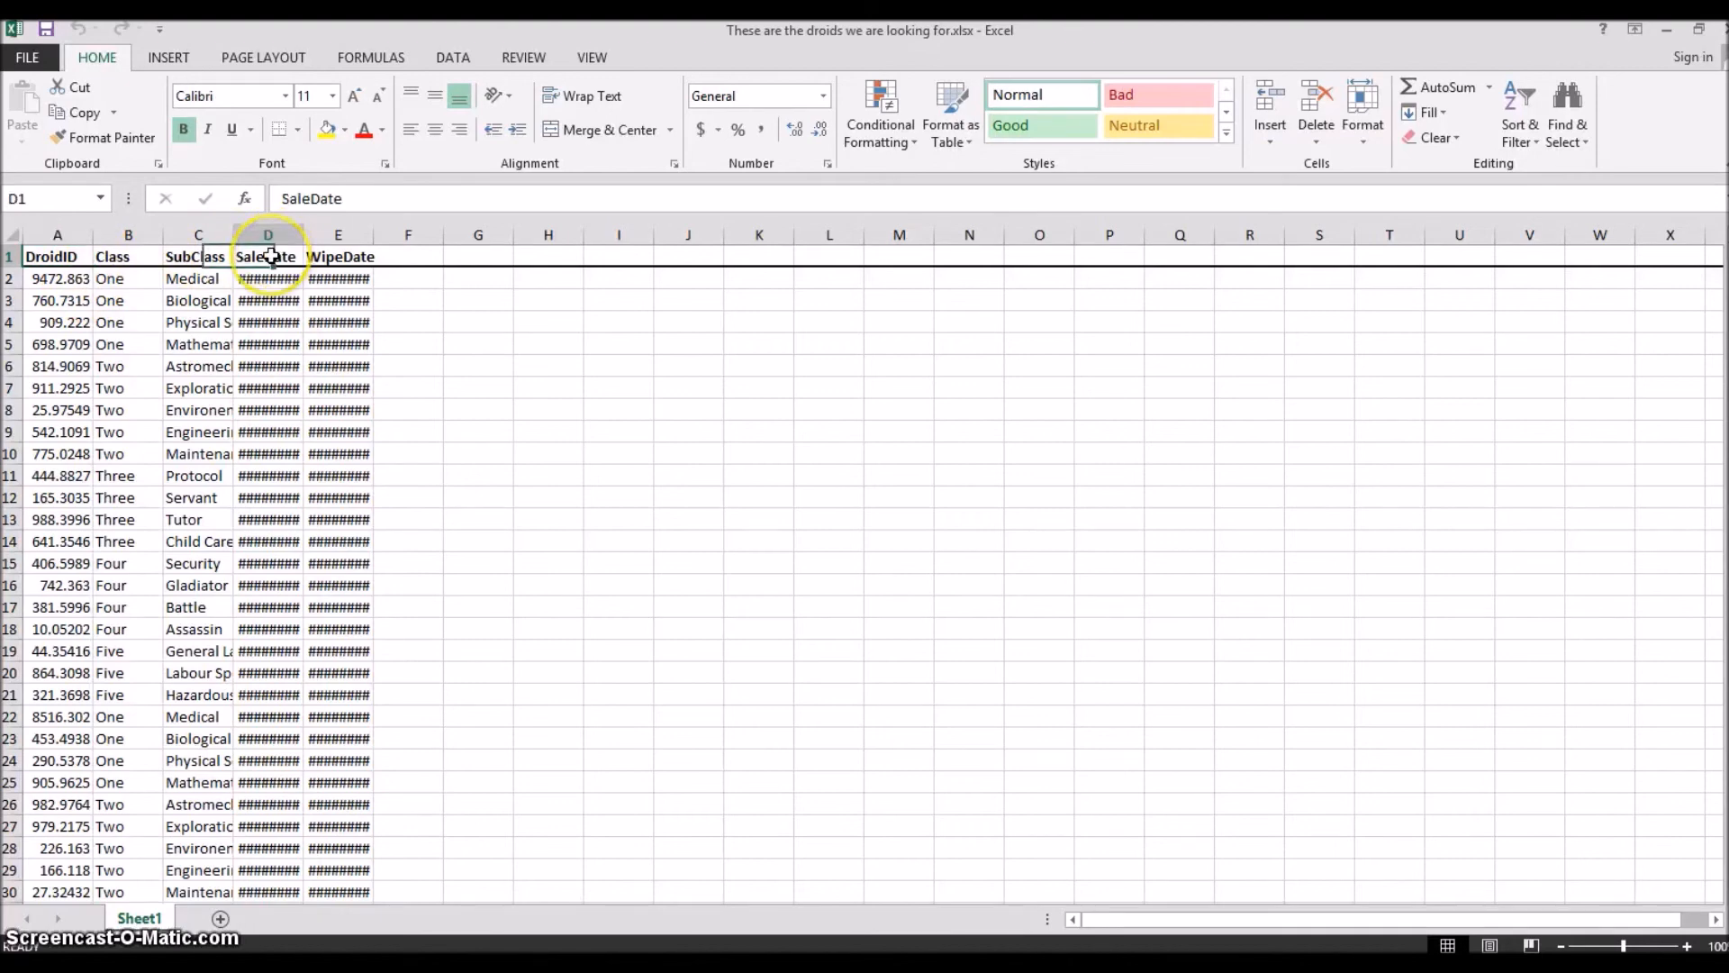
{"action": "left_click", "coordinate": [326, 256]}
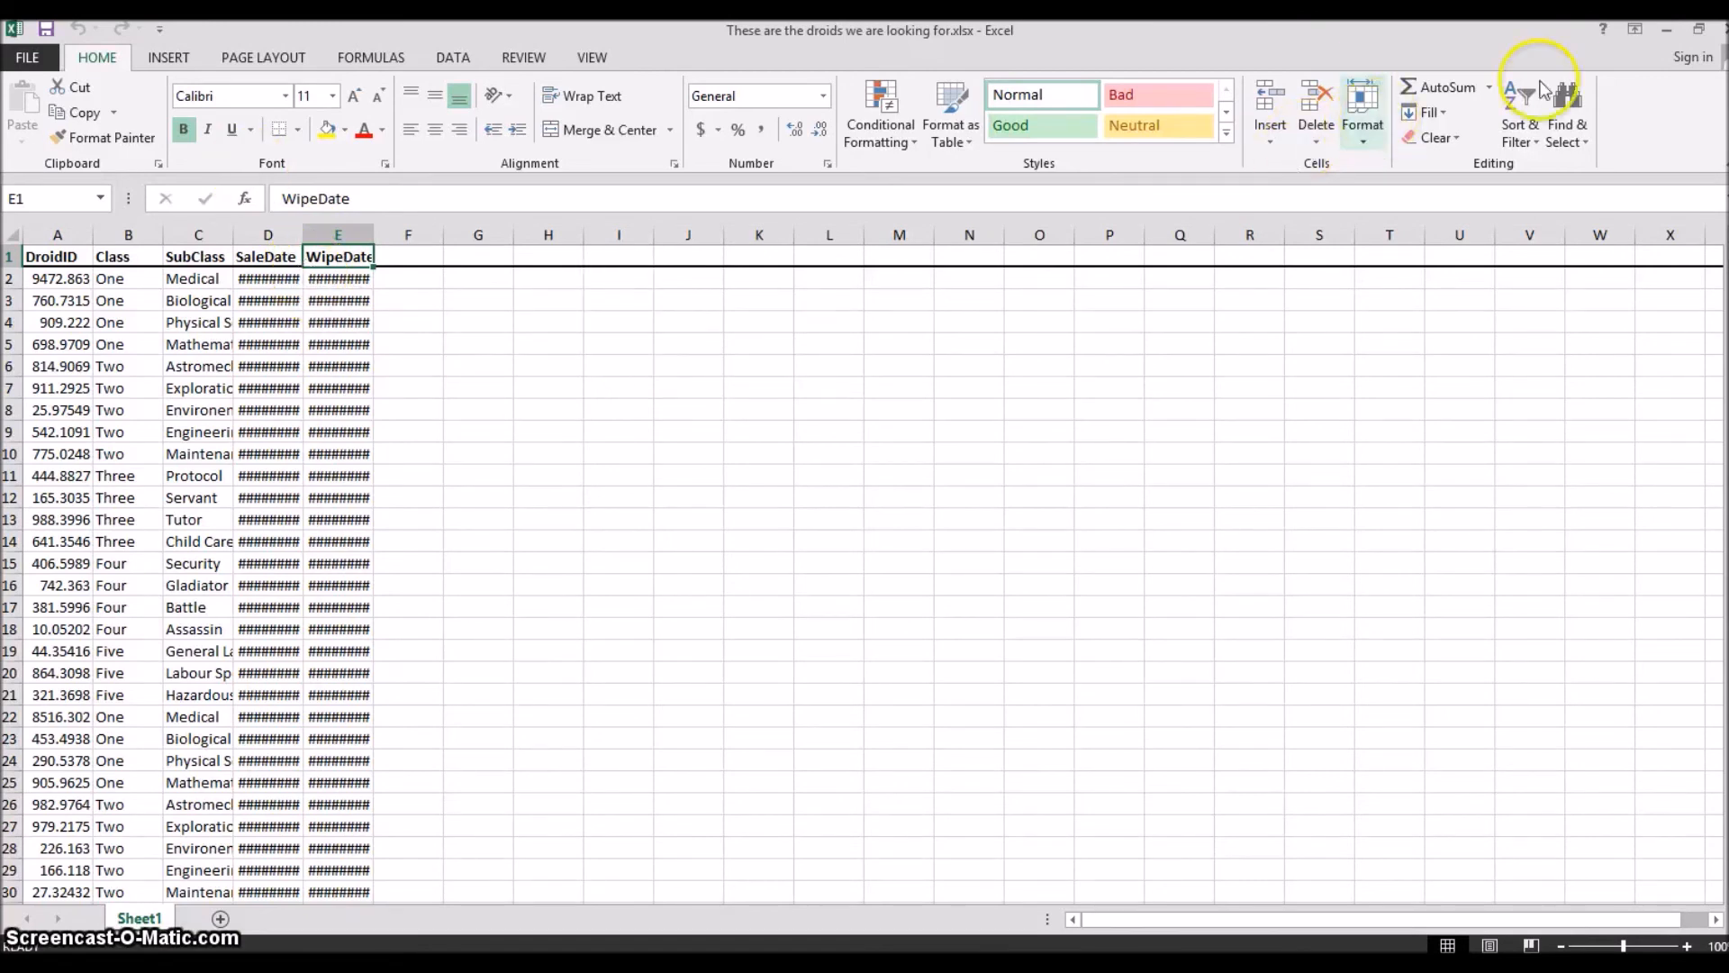
{"action": "left_click", "coordinate": [1721, 34]}
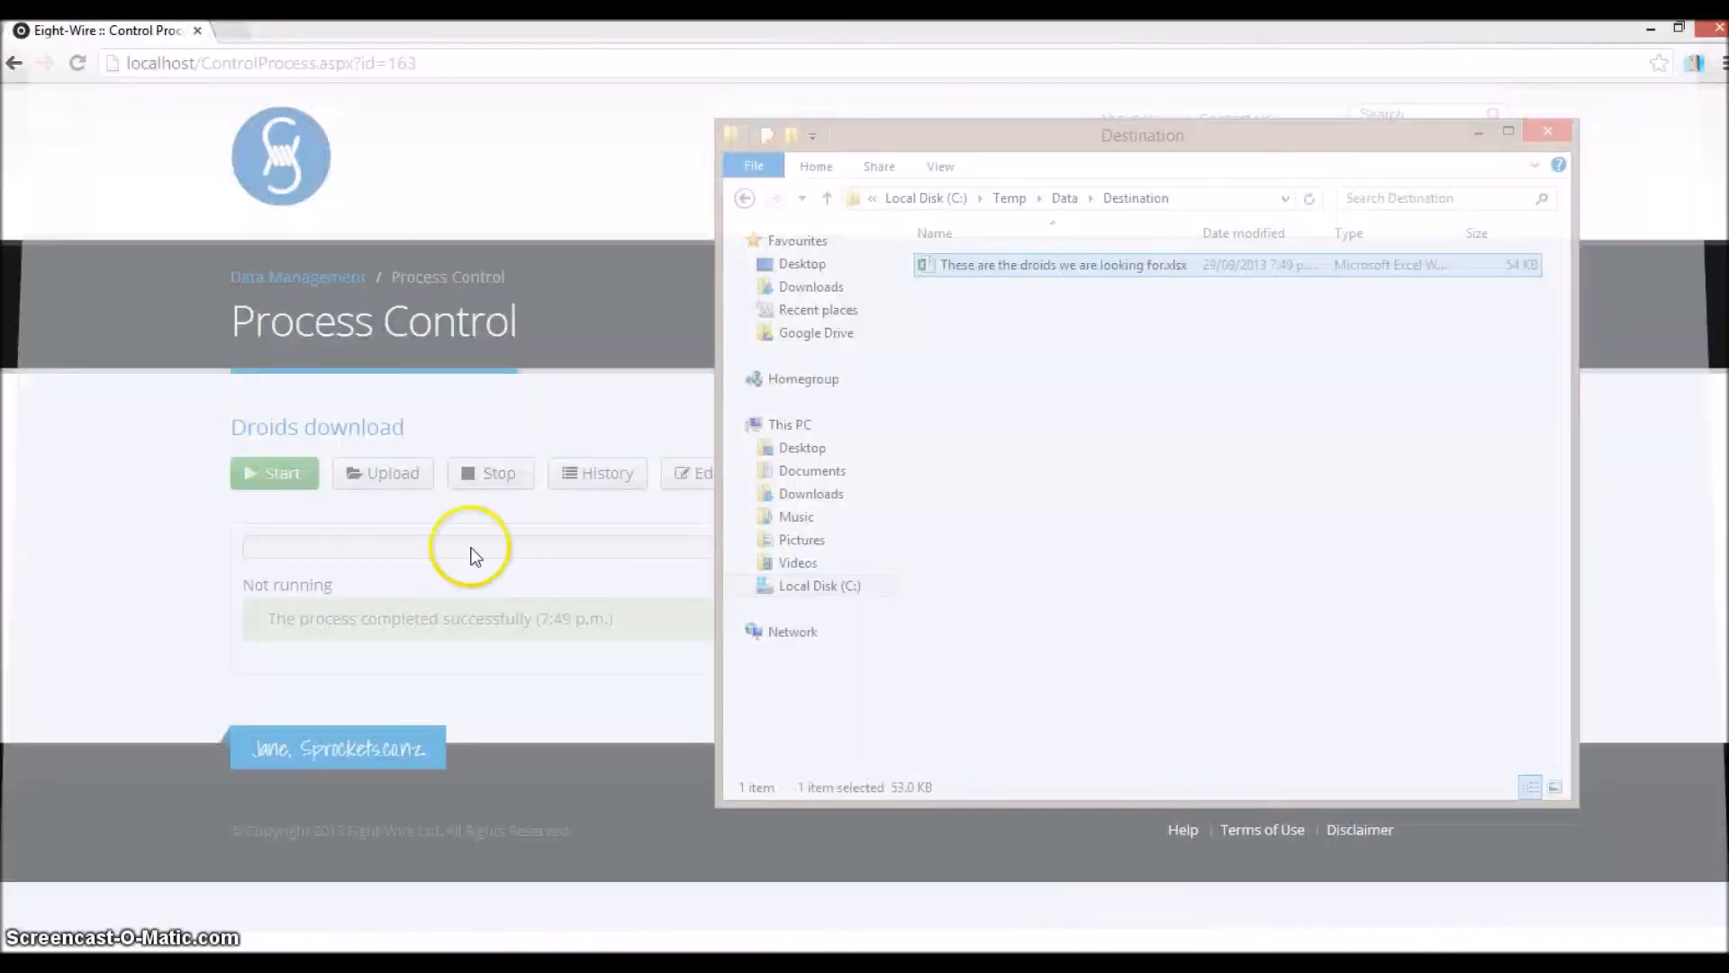
{"action": "left_click", "coordinate": [85, 546]}
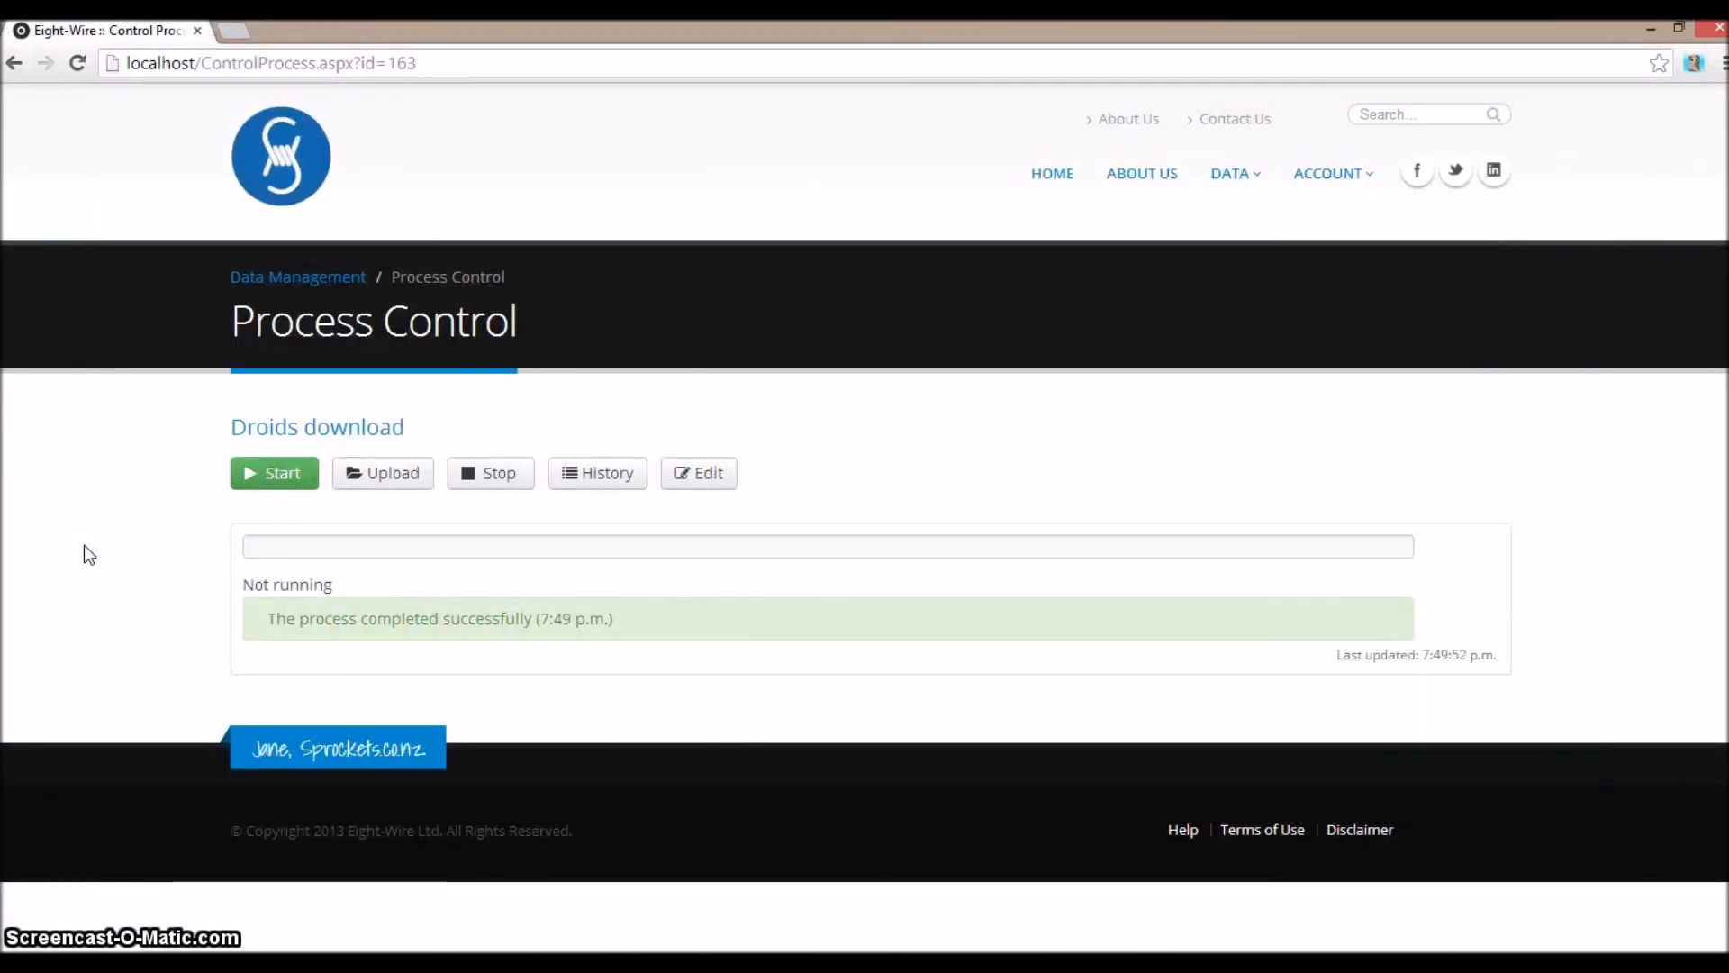